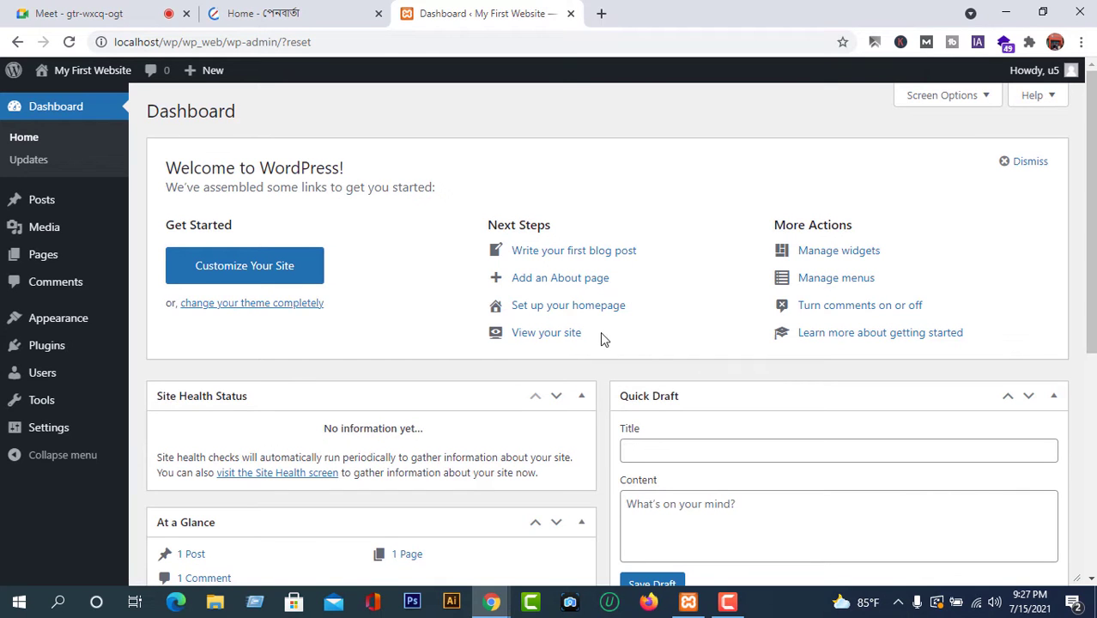
# Open the list of installed plugins, select all of them and delete them with the bulk Delete action
pyautogui.scroll(-5, 590, 335)
pyautogui.scroll(5, 585, 335)
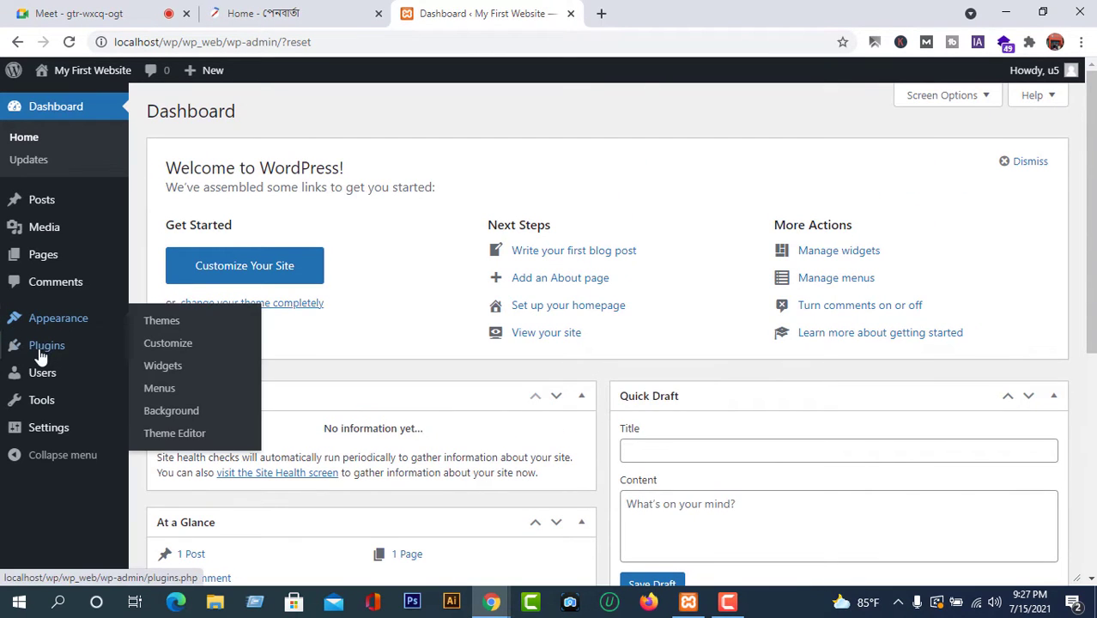
pyautogui.moveTo(40, 355)
pyautogui.click(181, 352)
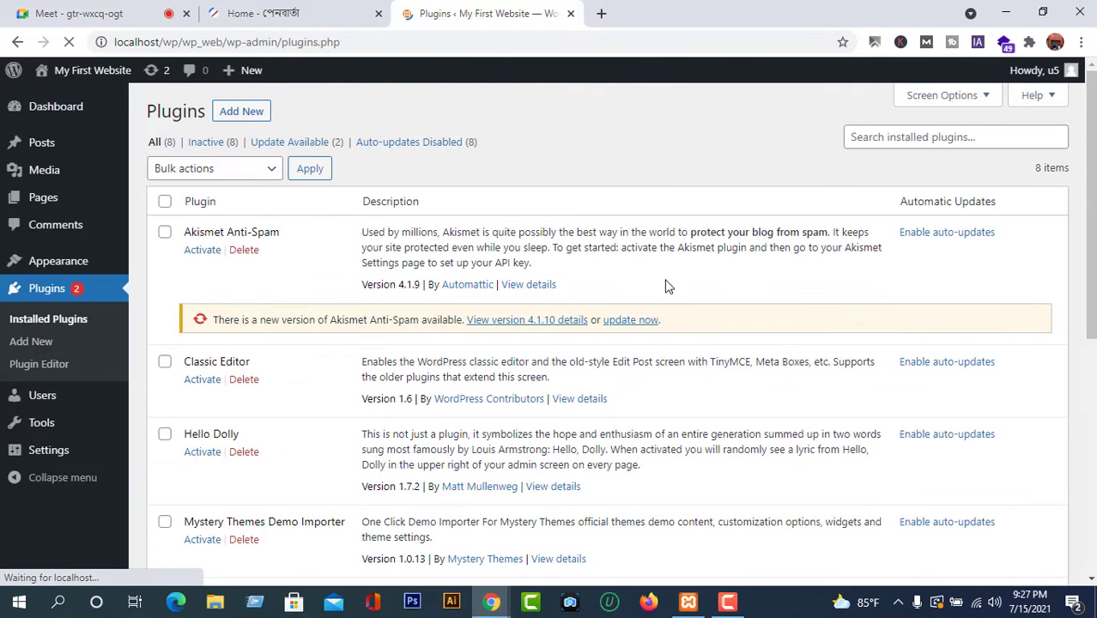
pyautogui.click(164, 203)
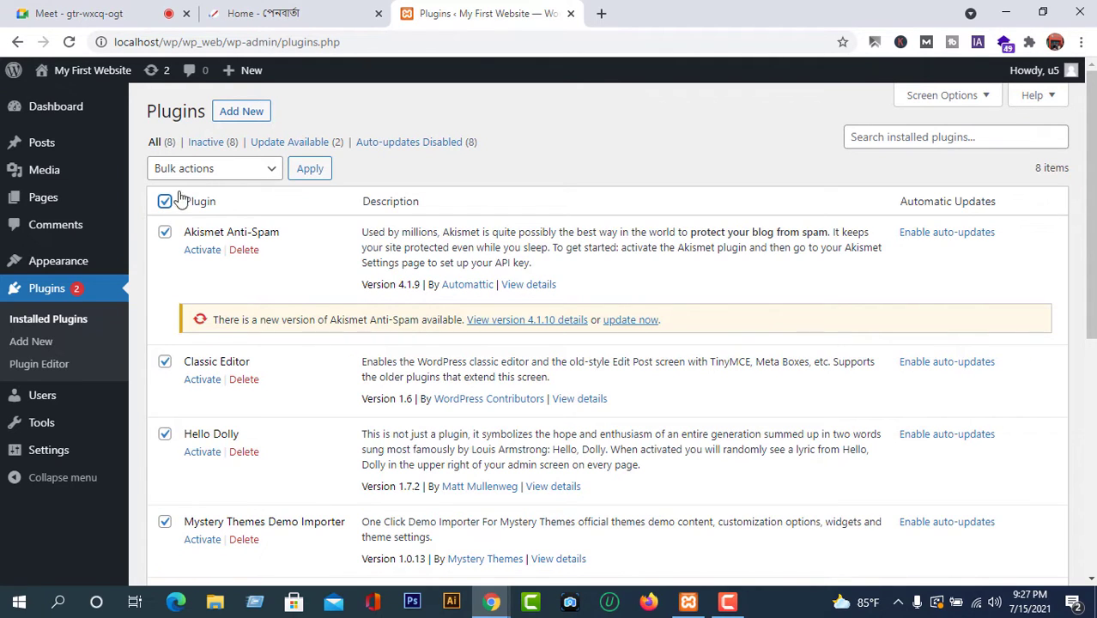
pyautogui.click(219, 170)
pyautogui.click(215, 253)
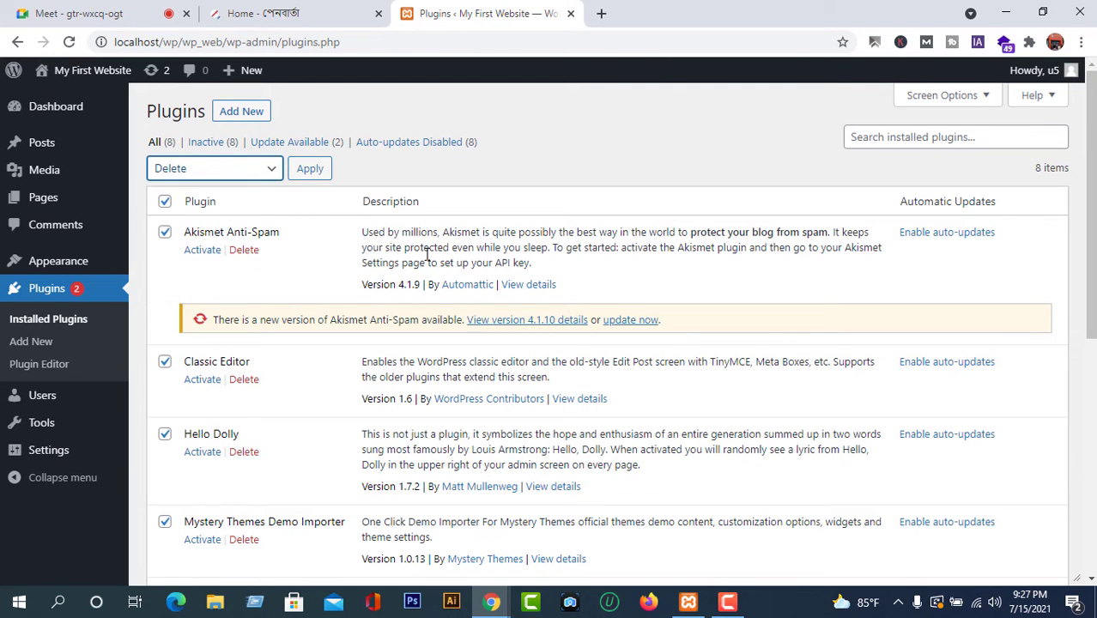
pyautogui.click(330, 168)
pyautogui.click(627, 150)
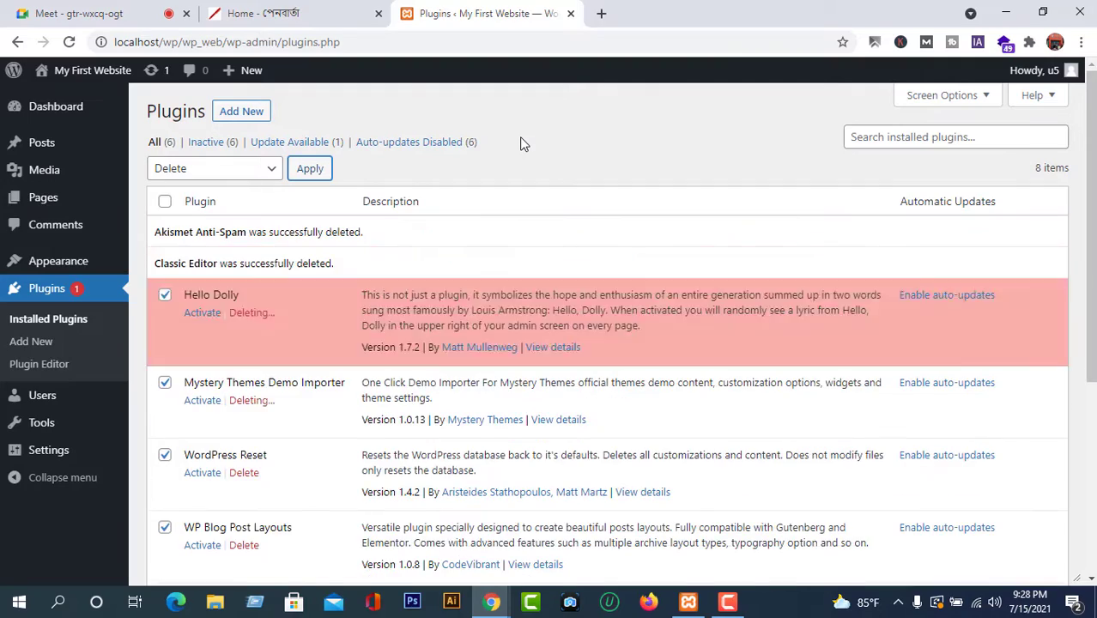
# Switch to the penbarta.com site and look over its home page layout
pyautogui.hotkey('ctrl', 'shift', 'Tab')
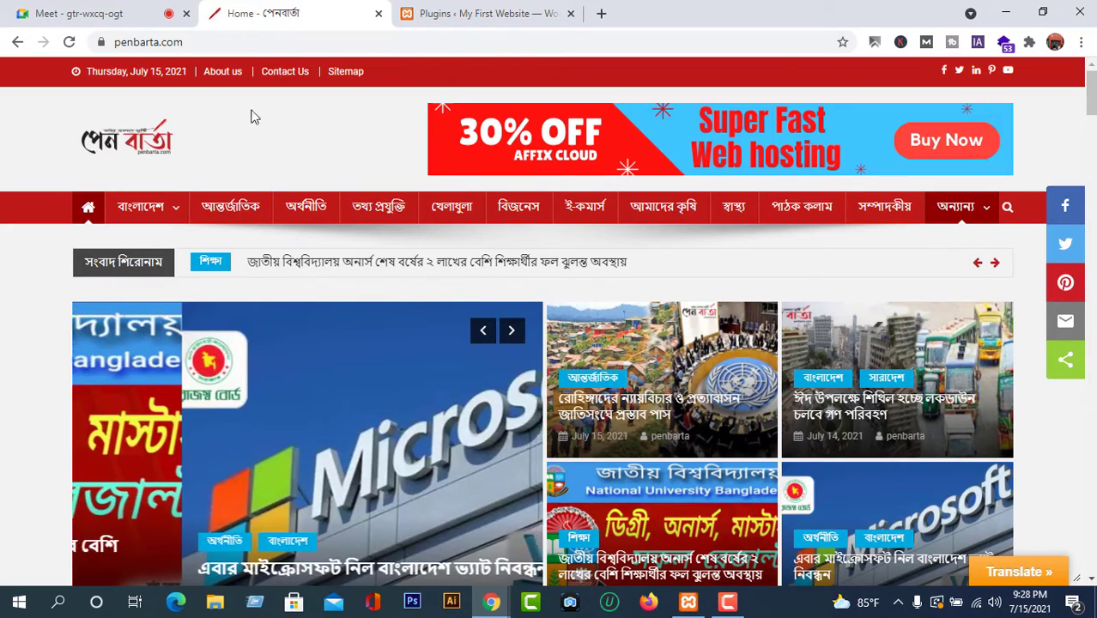
pyautogui.scroll(-5, 409, 221)
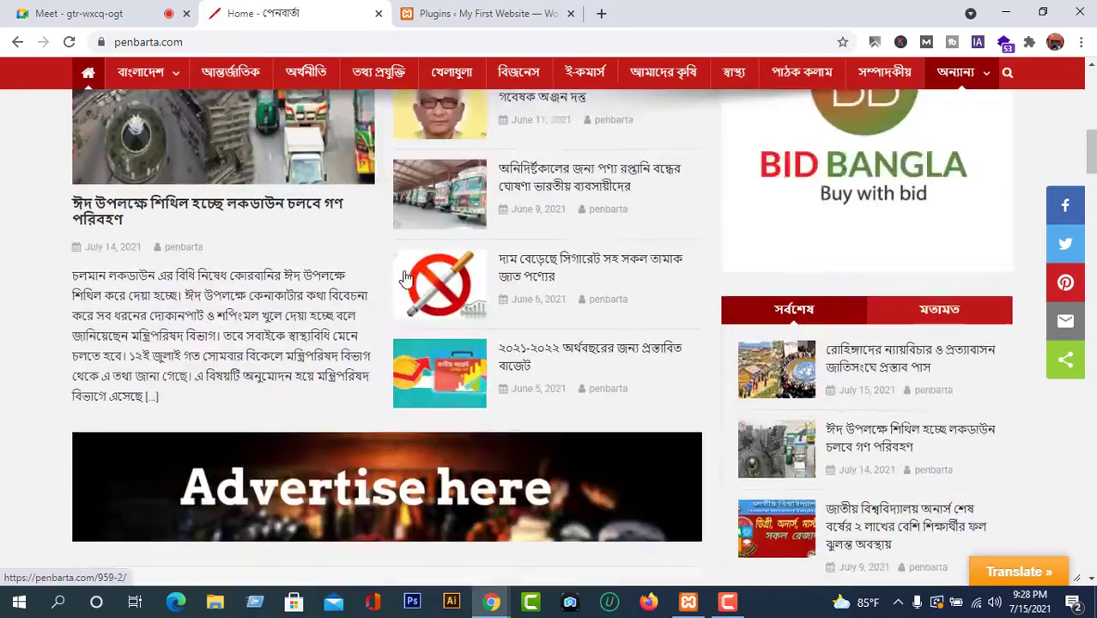
pyautogui.scroll(5, 406, 276)
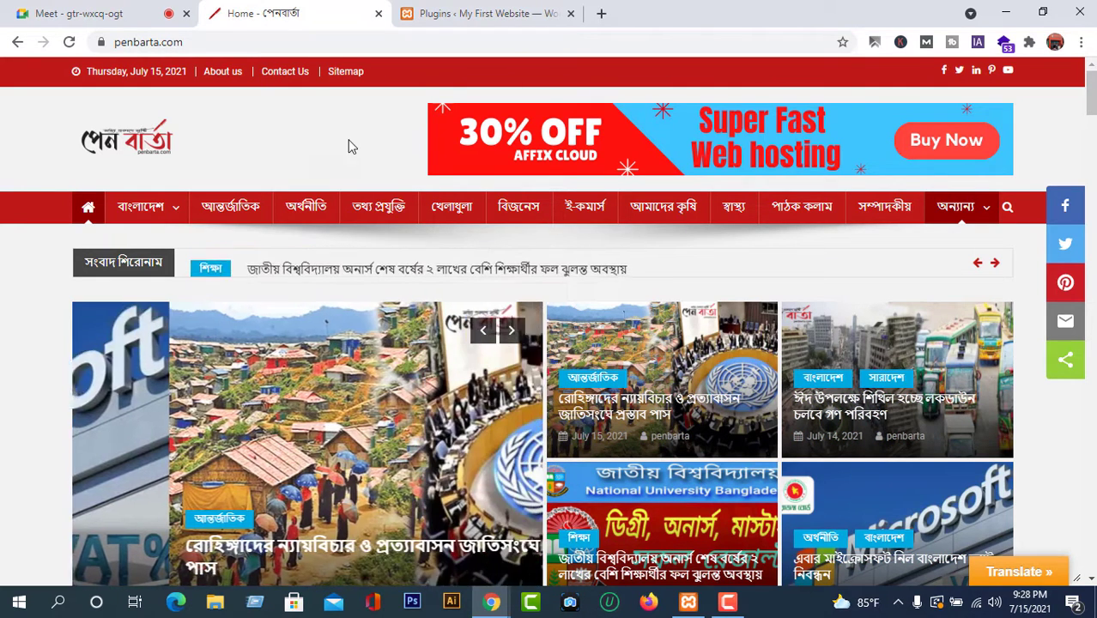
# Search the web for "wp theme detector" in a new tab and open the wpthemedetector.com result
pyautogui.click(494, 13)
pyautogui.click(600, 13)
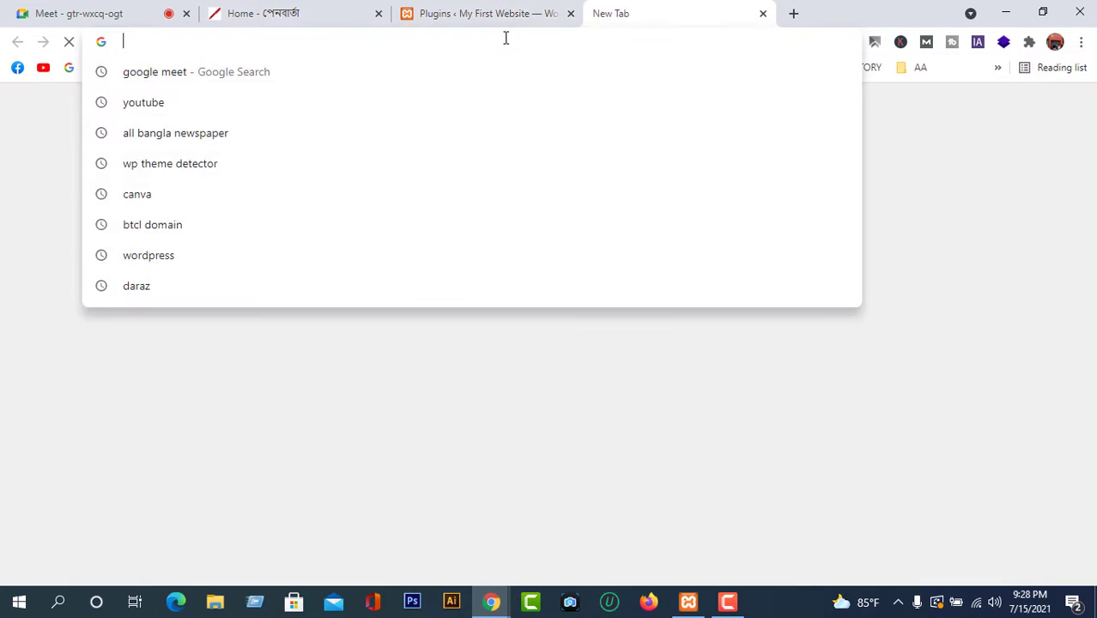
pyautogui.write('wp')
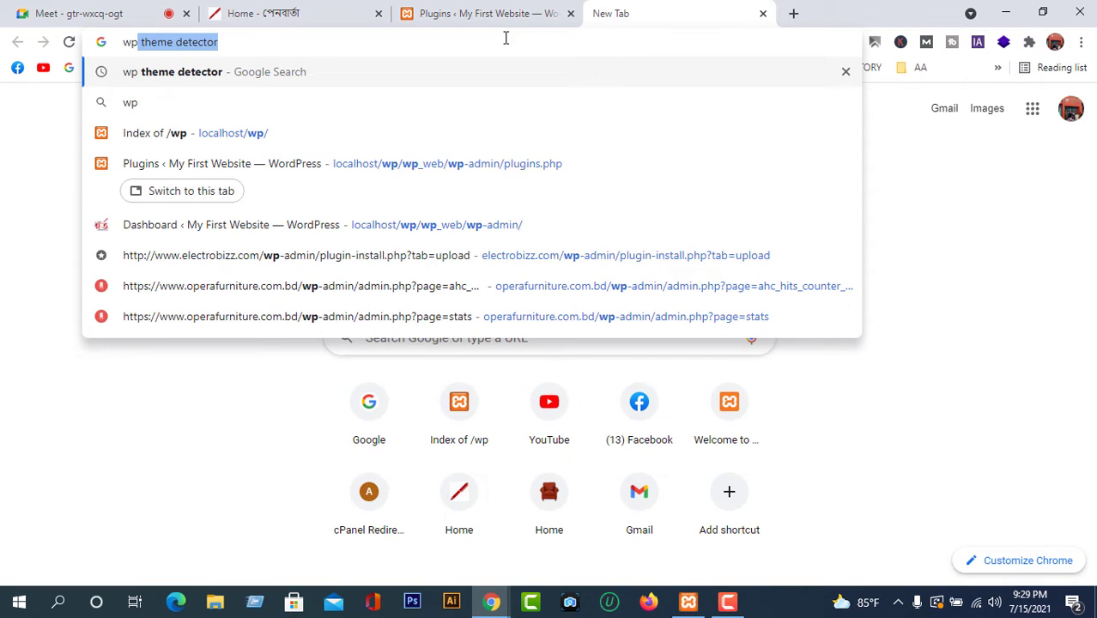
pyautogui.press('Return')
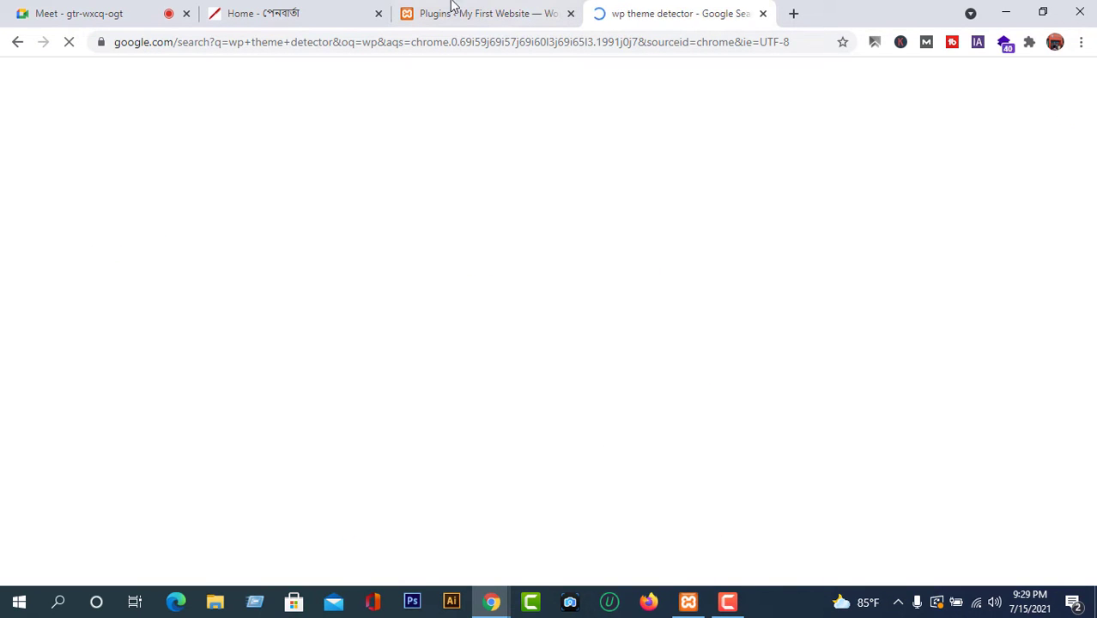
pyautogui.click(313, 8)
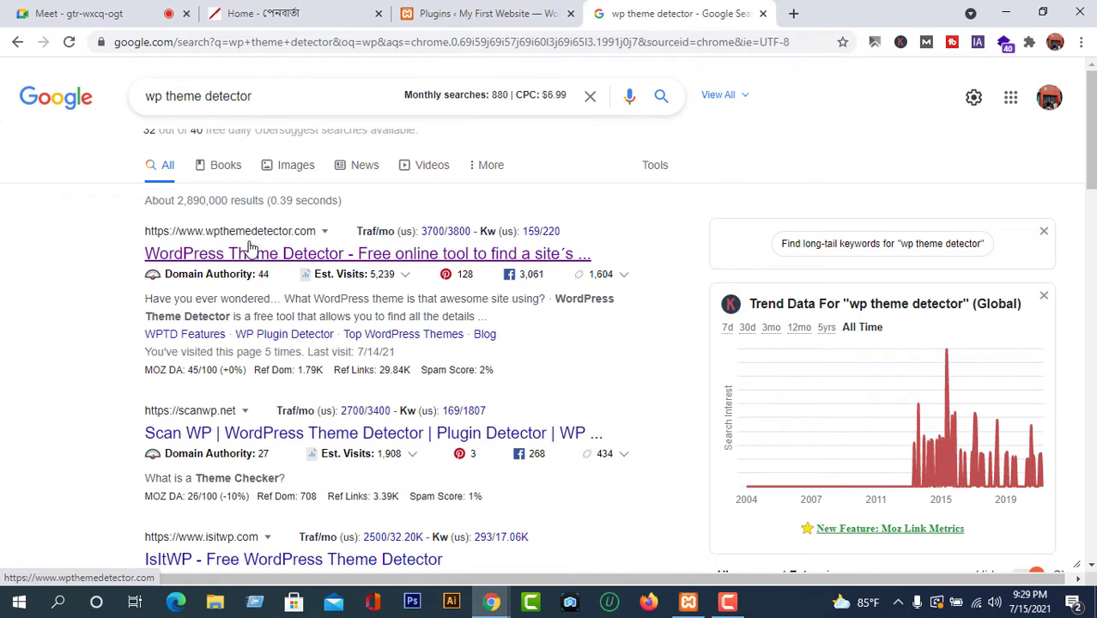
pyautogui.click(297, 259)
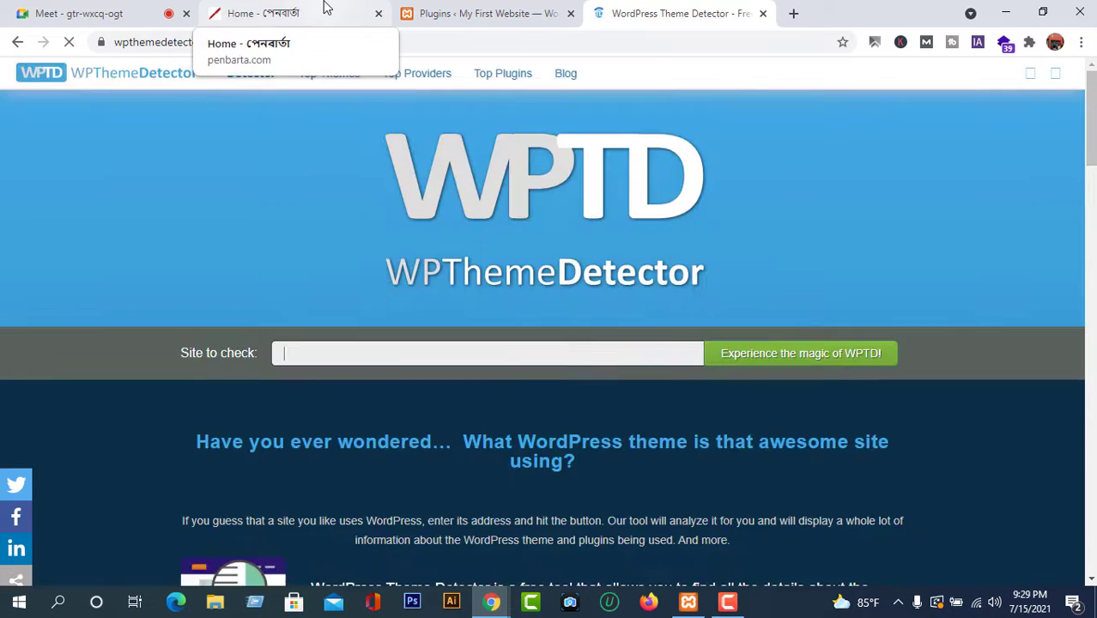
# Copy the penbarta.com address, paste it into WPThemeDetector as the site to check and run the detection
pyautogui.click(323, 8)
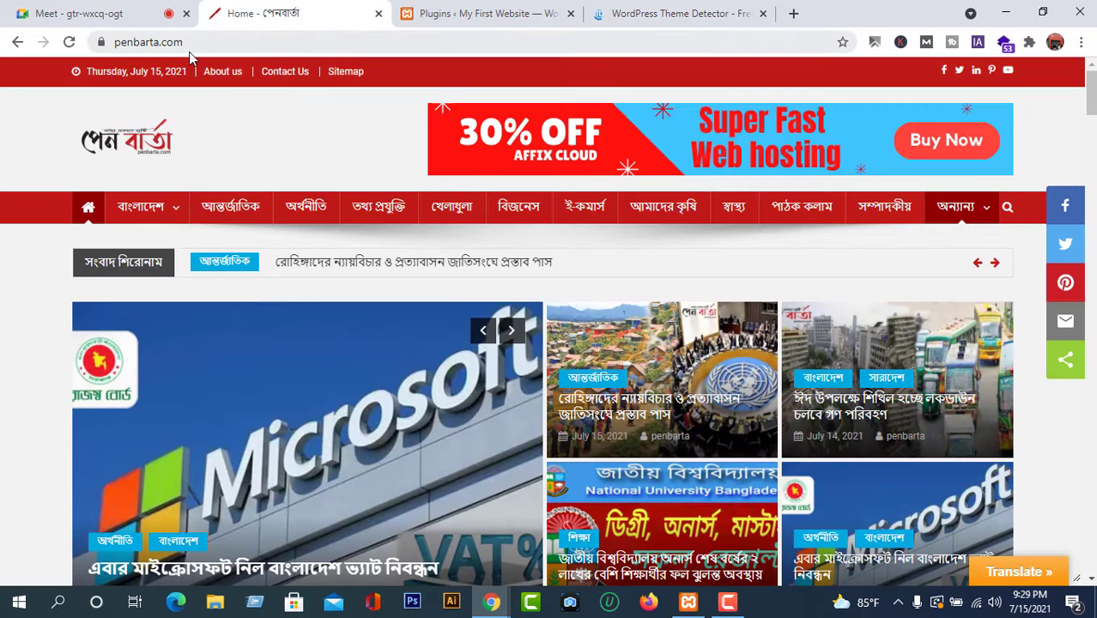
pyautogui.click(165, 45)
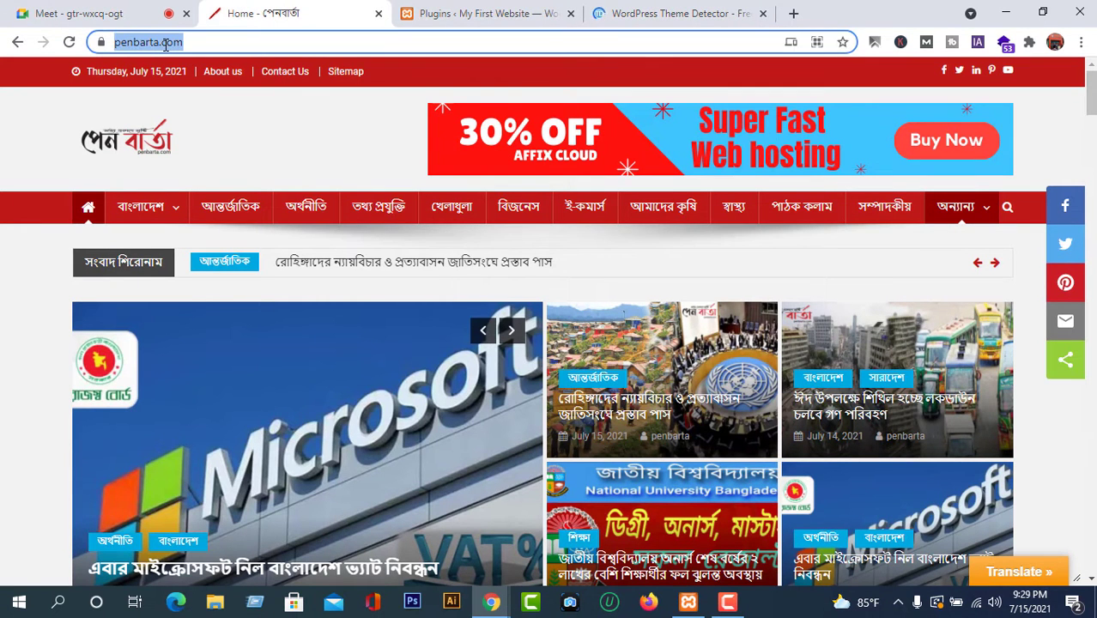
pyautogui.rightClick(166, 45)
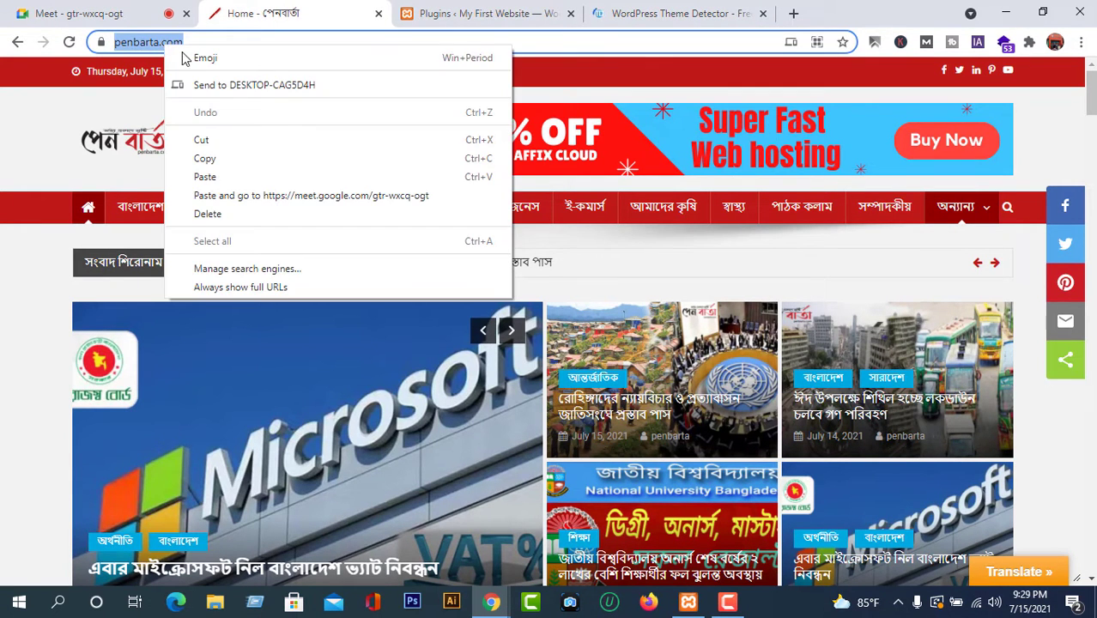
pyautogui.click(225, 157)
pyautogui.click(678, 13)
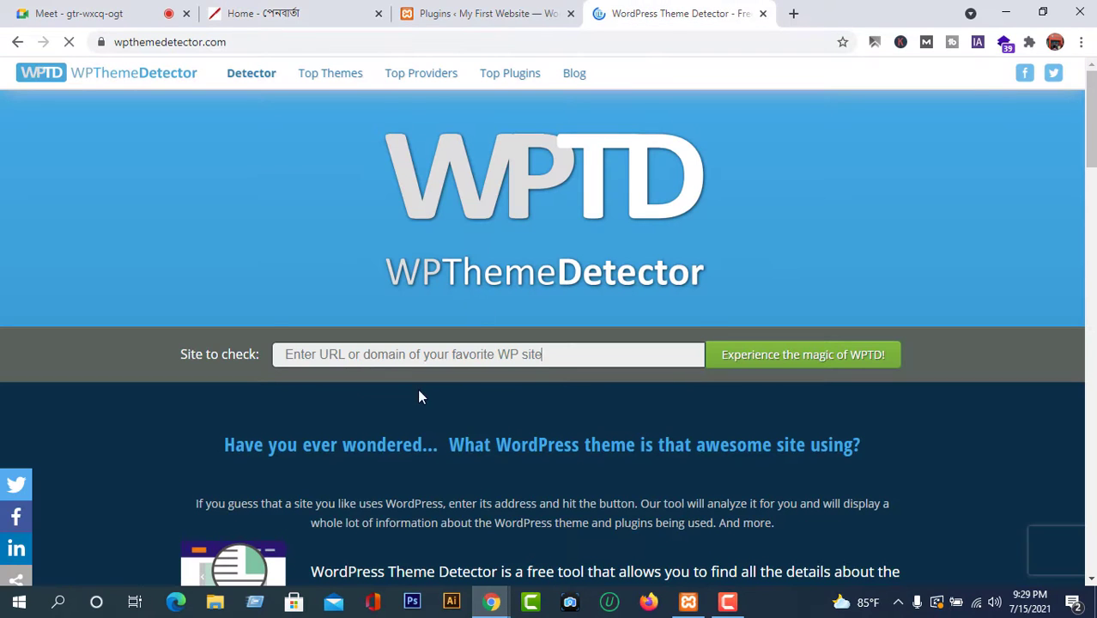
pyautogui.click(361, 355)
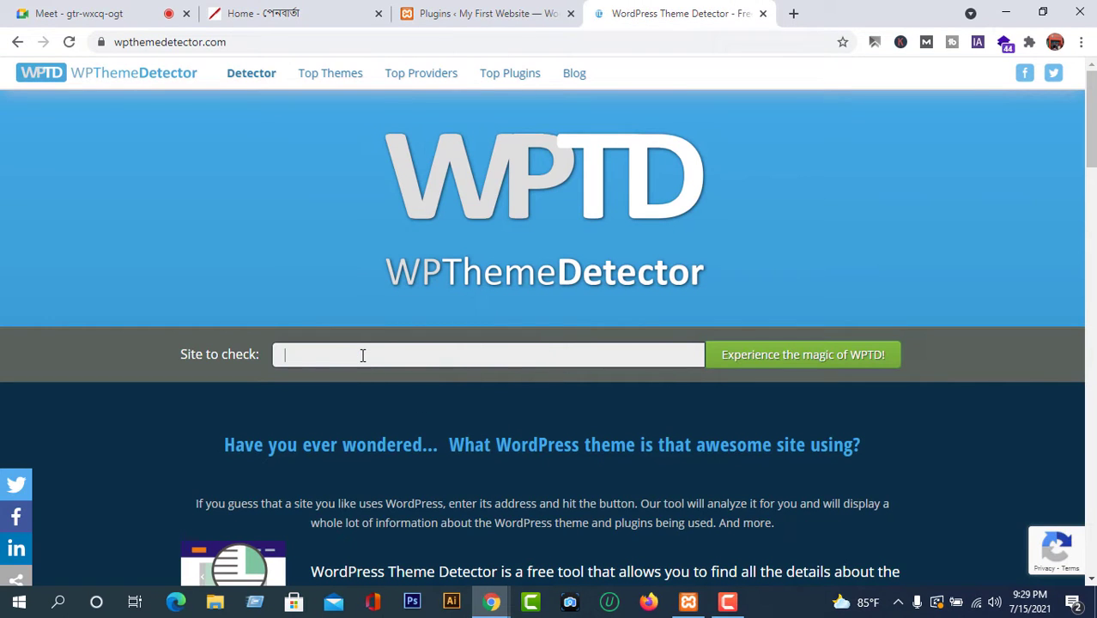
pyautogui.rightClick(362, 355)
pyautogui.click(399, 187)
pyautogui.click(774, 357)
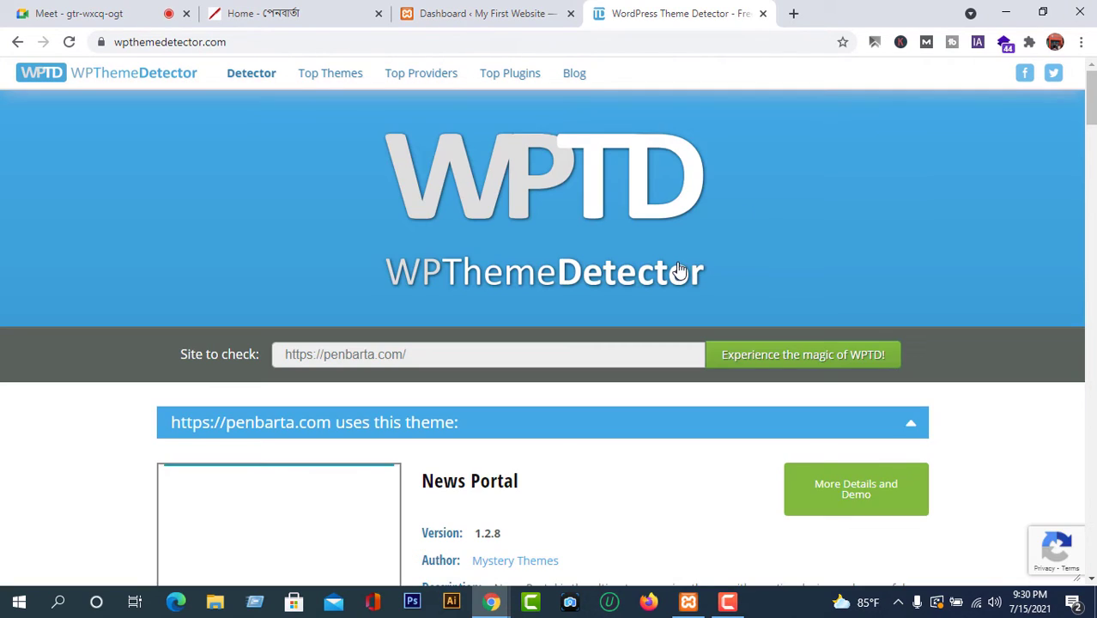
# Open the details page of the detected News Portal theme on mysterythemes.com and start the free theme download
pyautogui.scroll(-2, 541, 293)
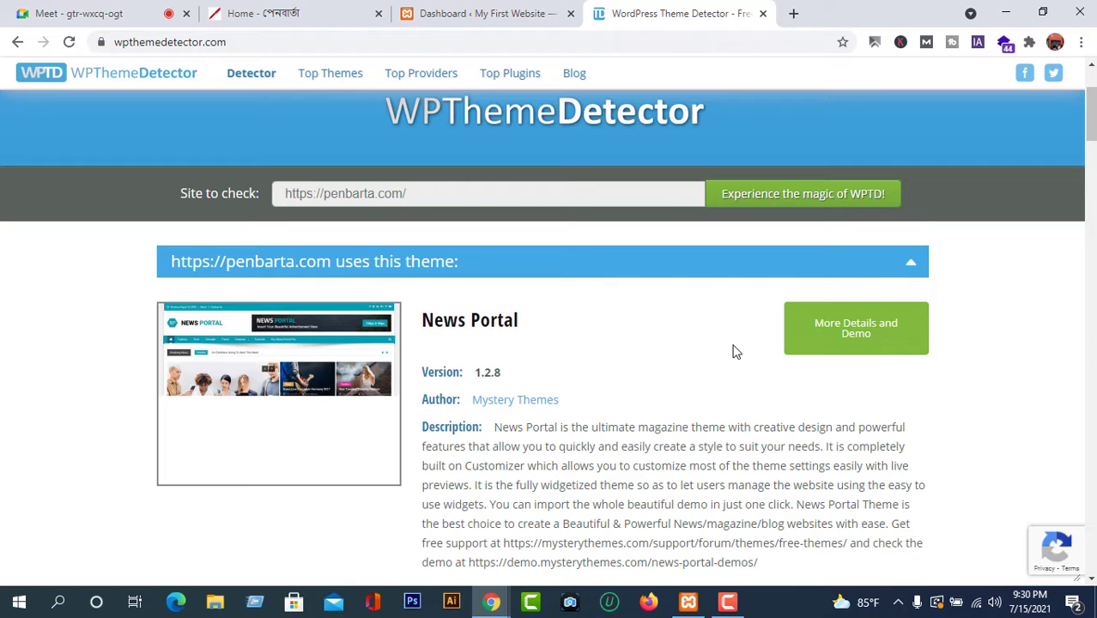
pyautogui.click(799, 337)
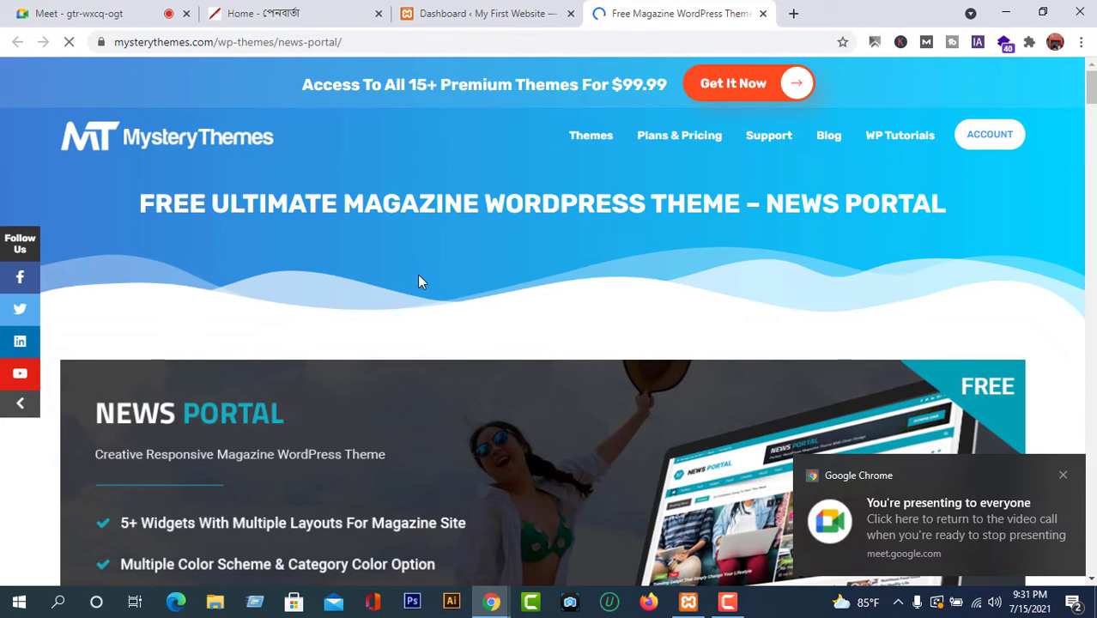
pyautogui.scroll(-7, 730, 198)
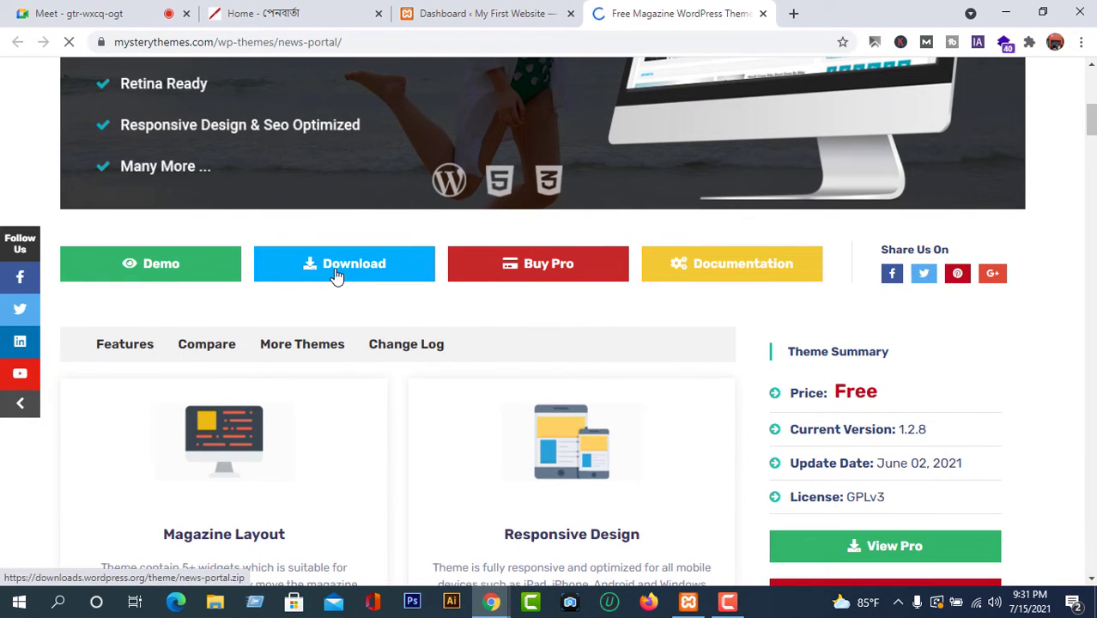
pyautogui.scroll(-3, 827, 363)
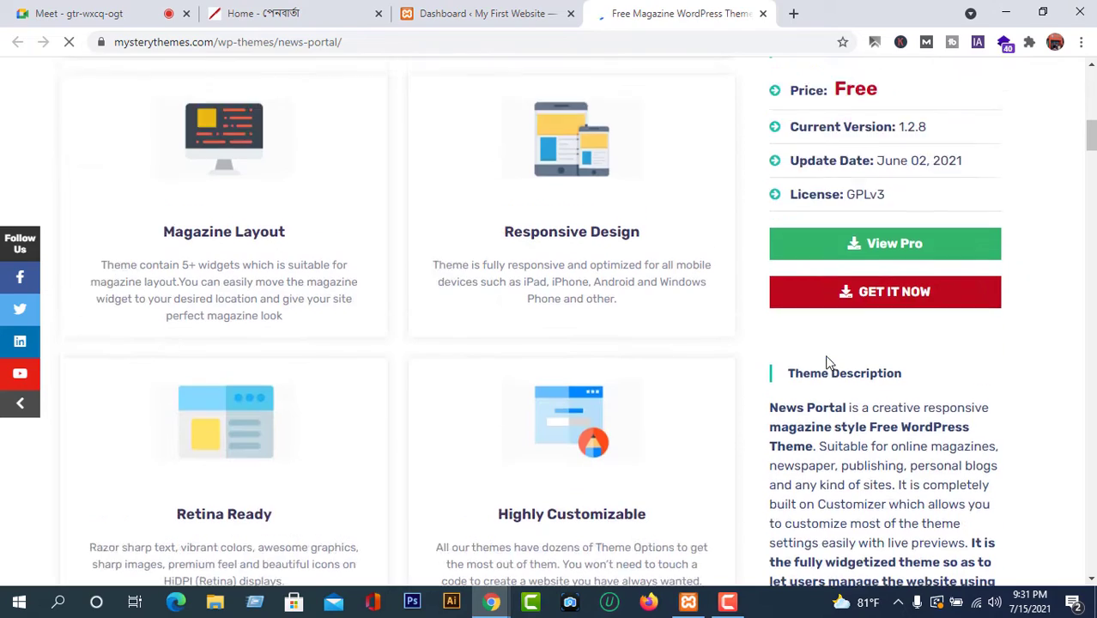
pyautogui.scroll(1, 813, 360)
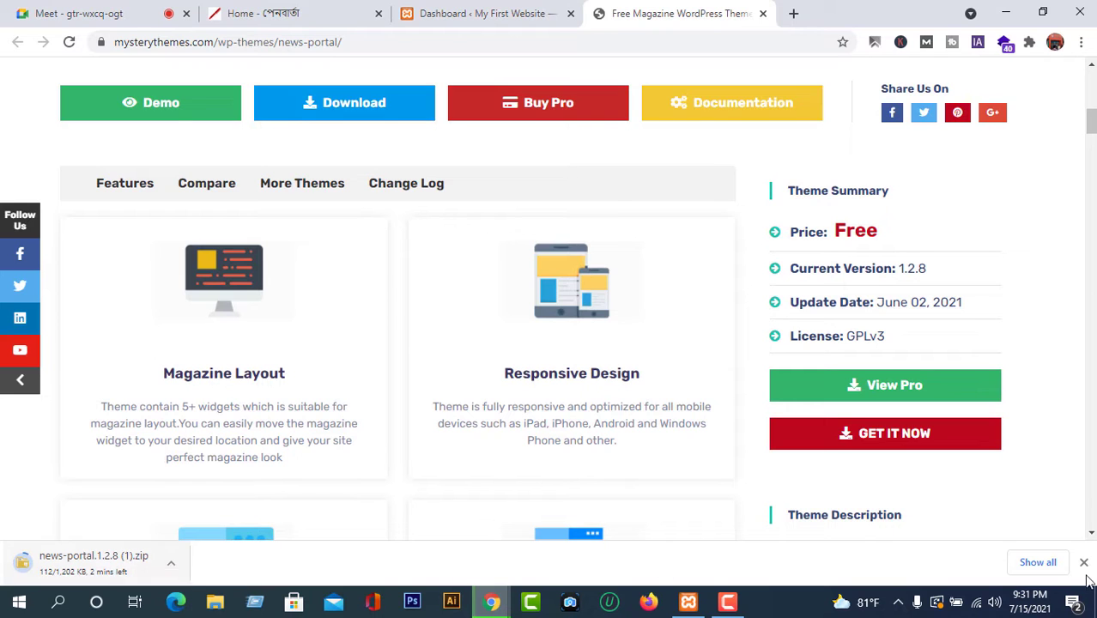
# Pause the news-portal.1.2.8 (1).zip download in the browser's downloads list, and close that list and the theme page
pyautogui.click(1037, 563)
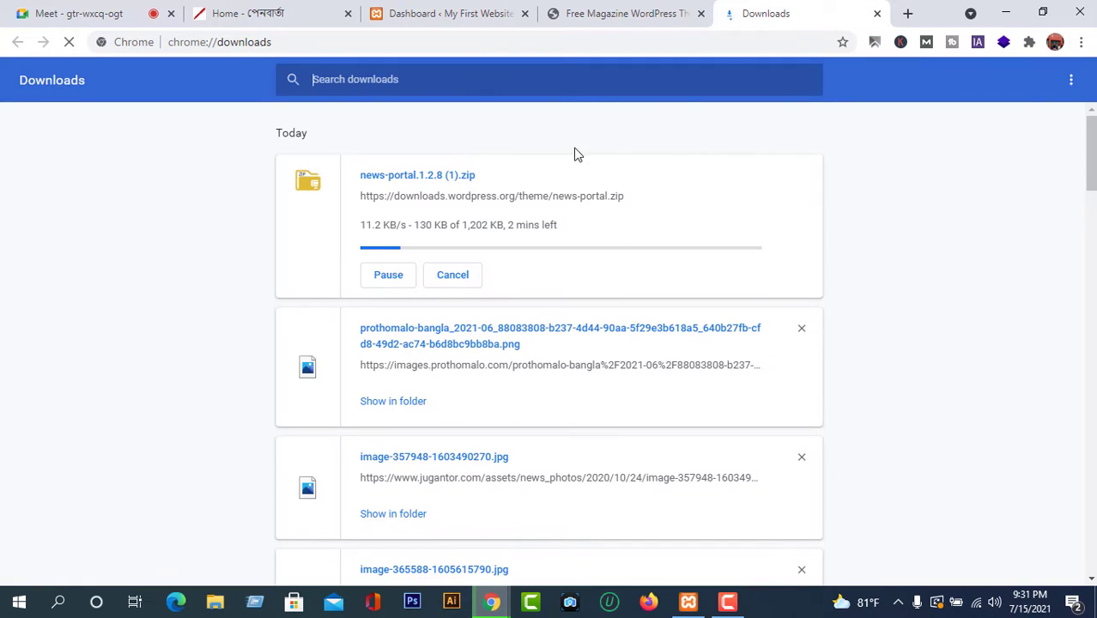
pyautogui.click(388, 274)
pyautogui.click(876, 12)
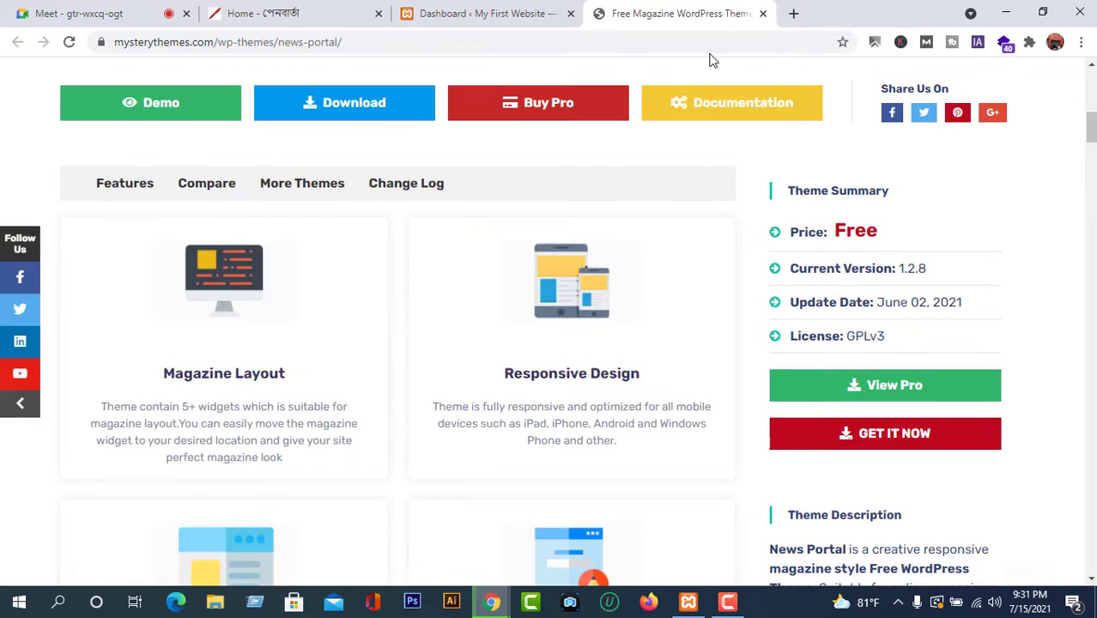
pyautogui.scroll(7, 514, 321)
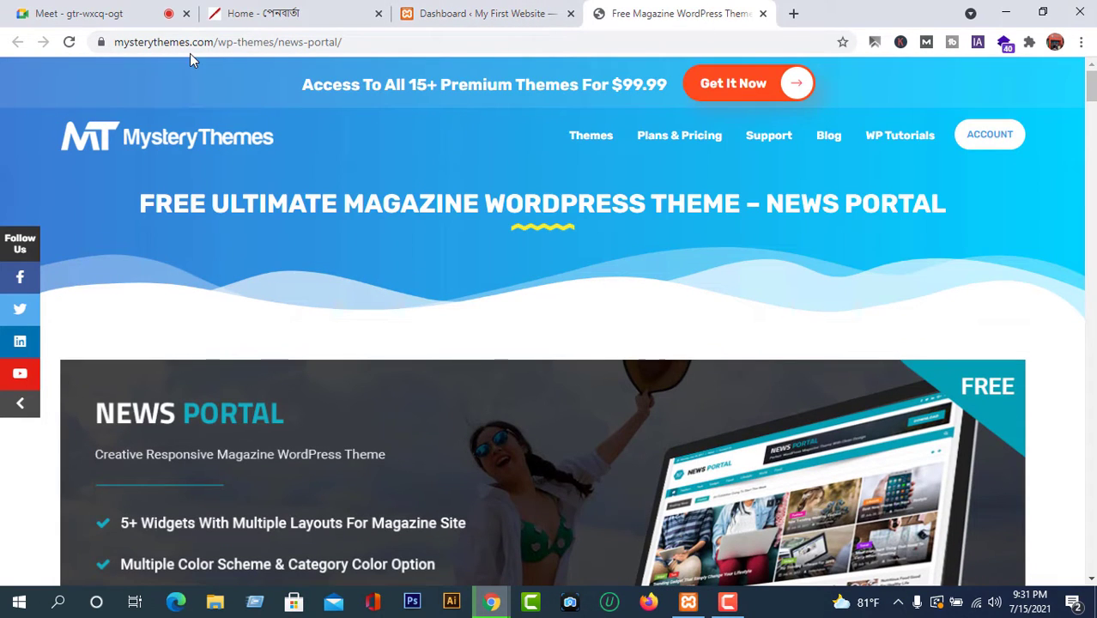
pyautogui.click(763, 14)
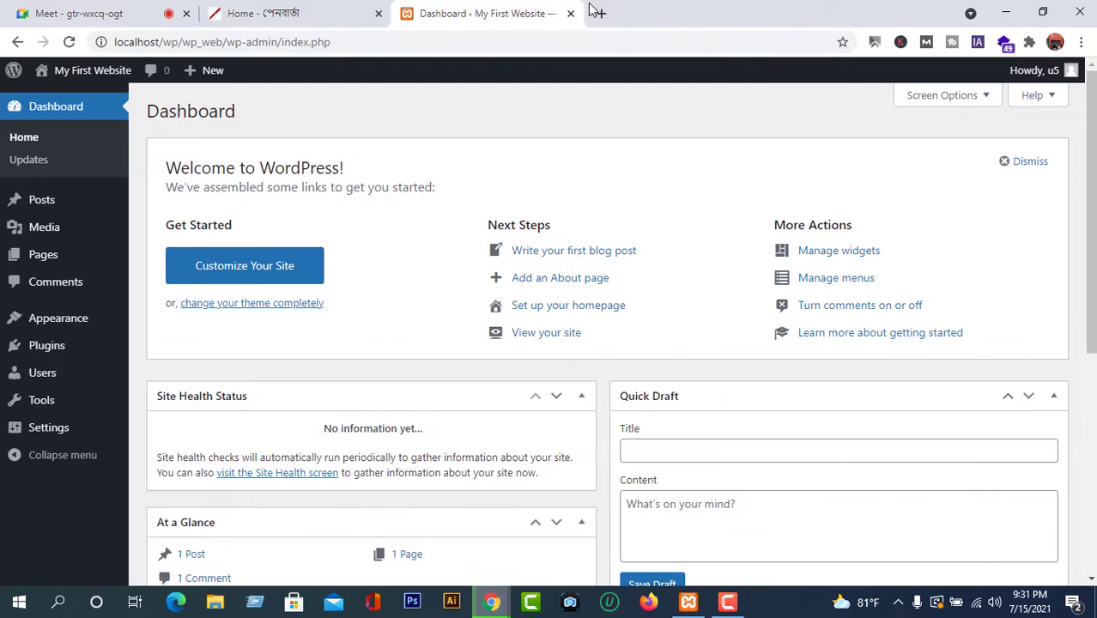
# Search Google for "news portal" in a new tab and open the News Portal theme page on WordPress.org to review it
pyautogui.click(600, 13)
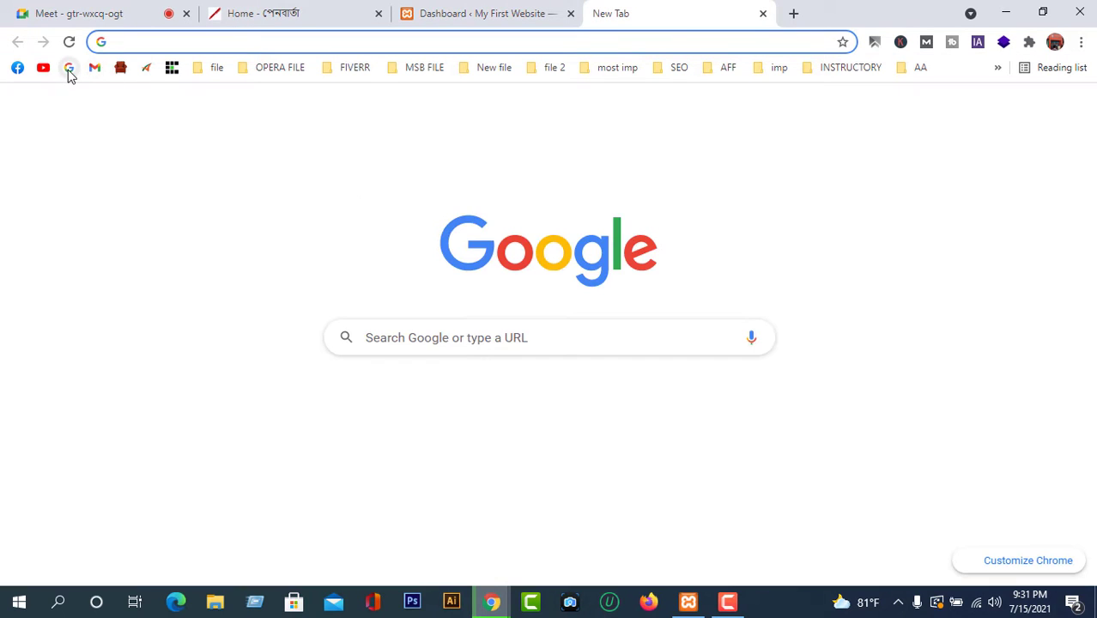
pyautogui.click(68, 69)
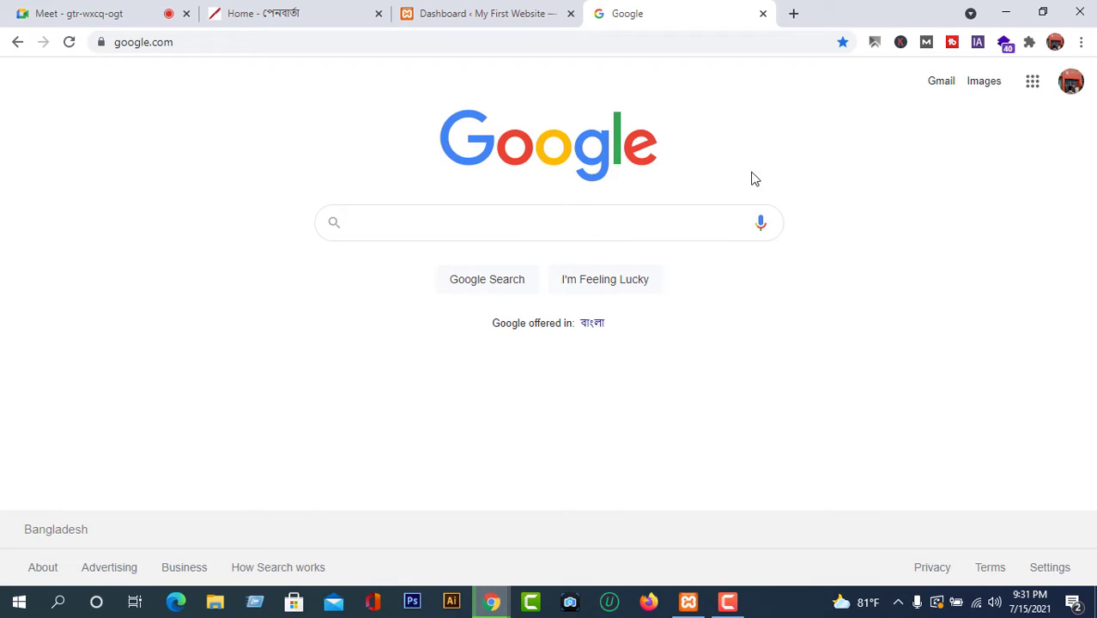
pyautogui.write('news portal')
pyautogui.click(594, 260)
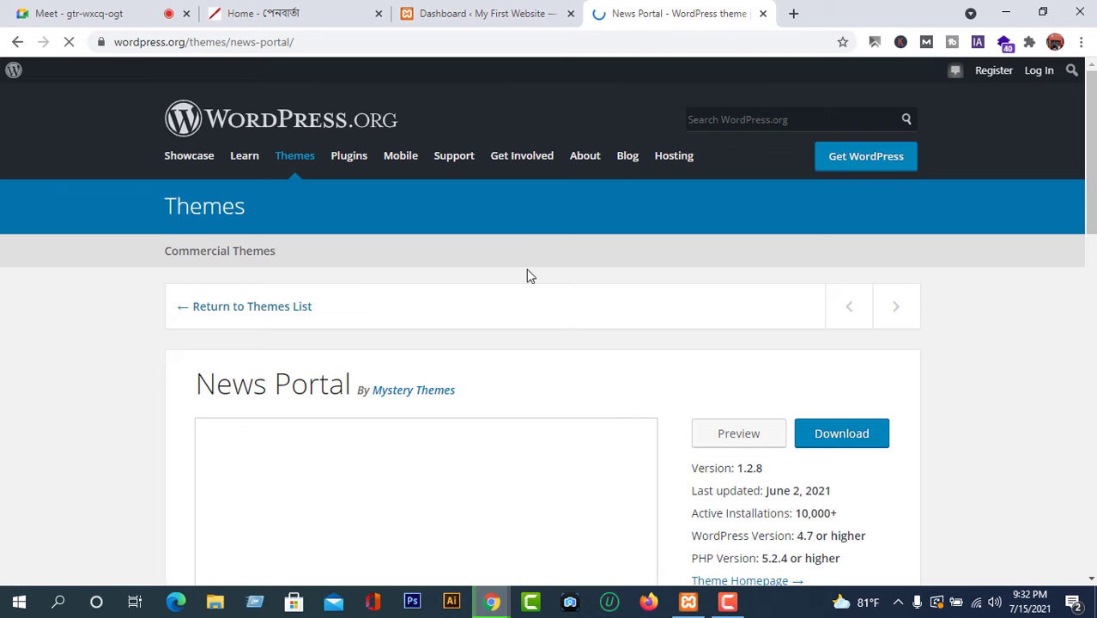
pyautogui.scroll(-3, 523, 278)
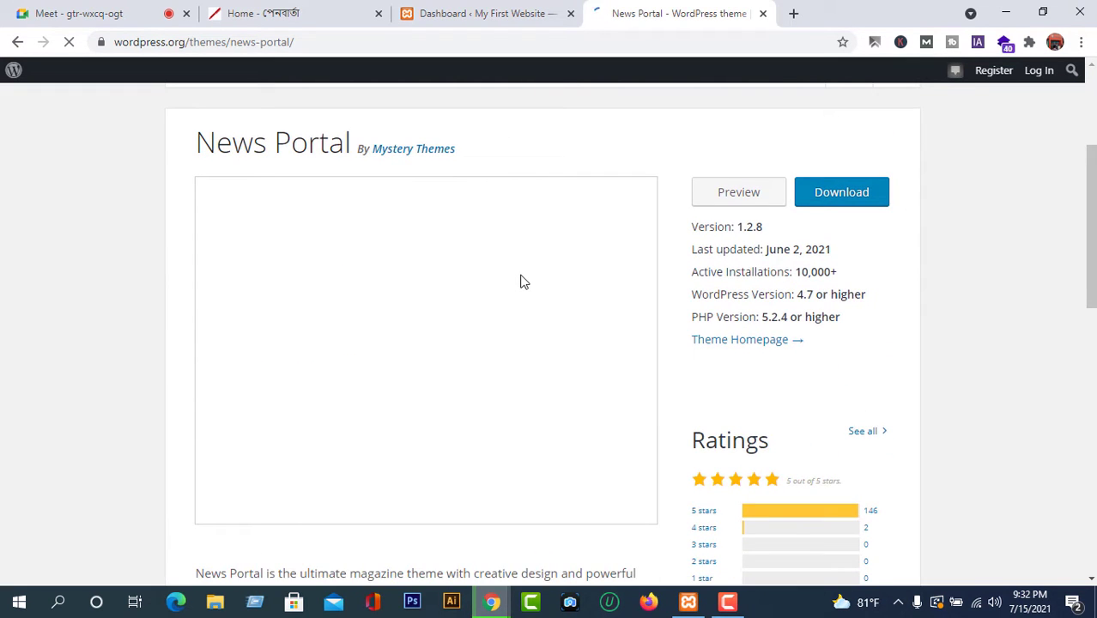
pyautogui.scroll(-4, 578, 275)
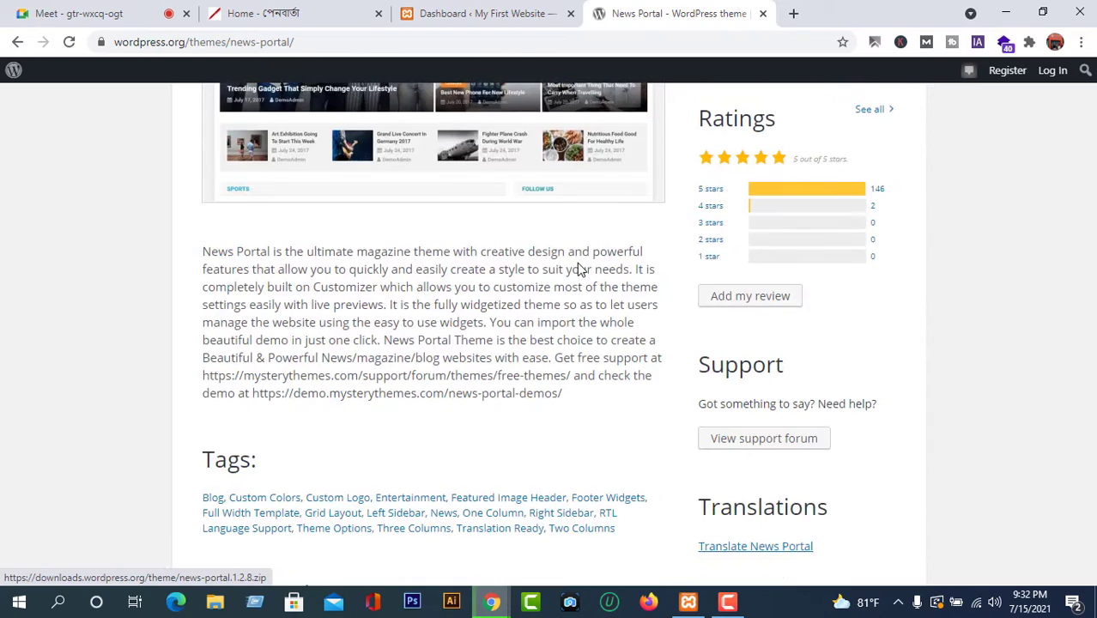
pyautogui.scroll(4, 485, 314)
pyautogui.scroll(2, 487, 315)
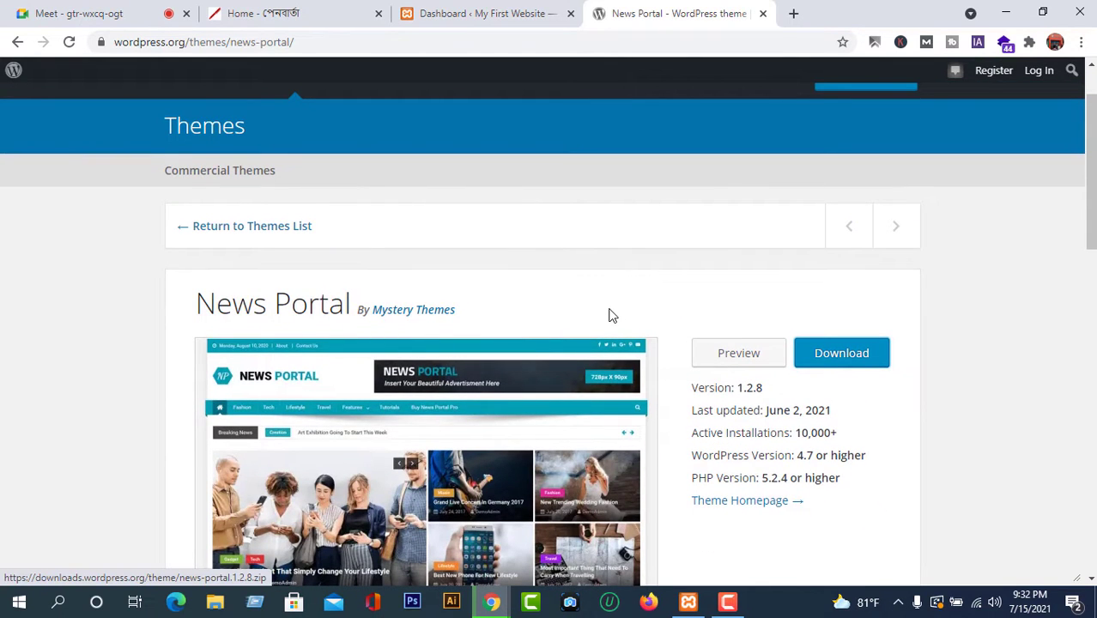
pyautogui.scroll(1, 592, 331)
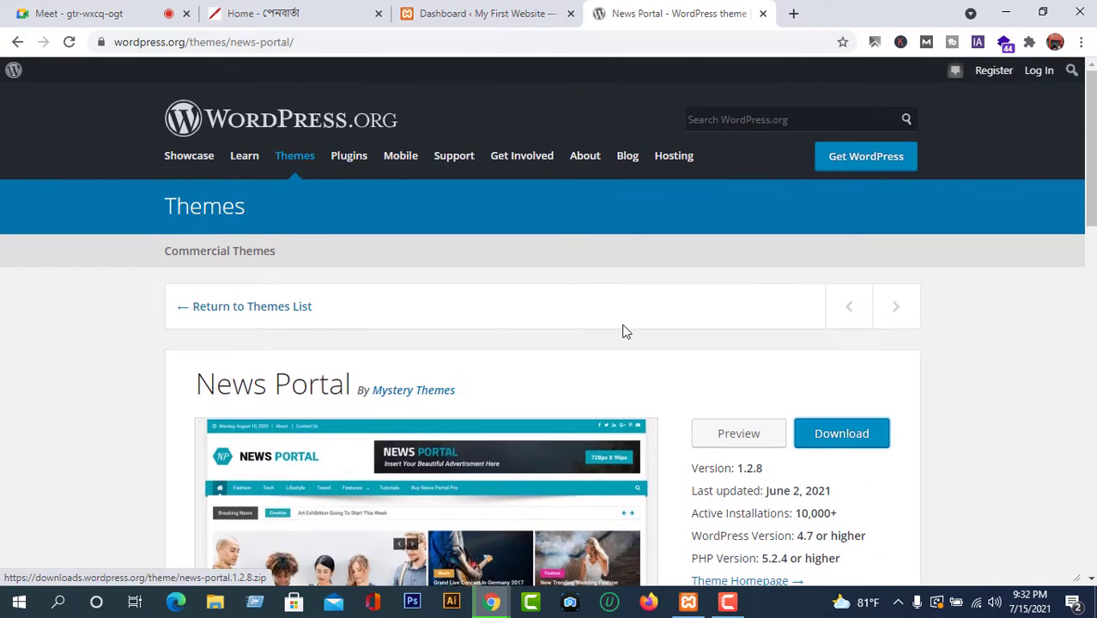
# Close the WordPress.org theme page, look over the penbarta.com homepage and return to the WordPress dashboard
pyautogui.click(762, 13)
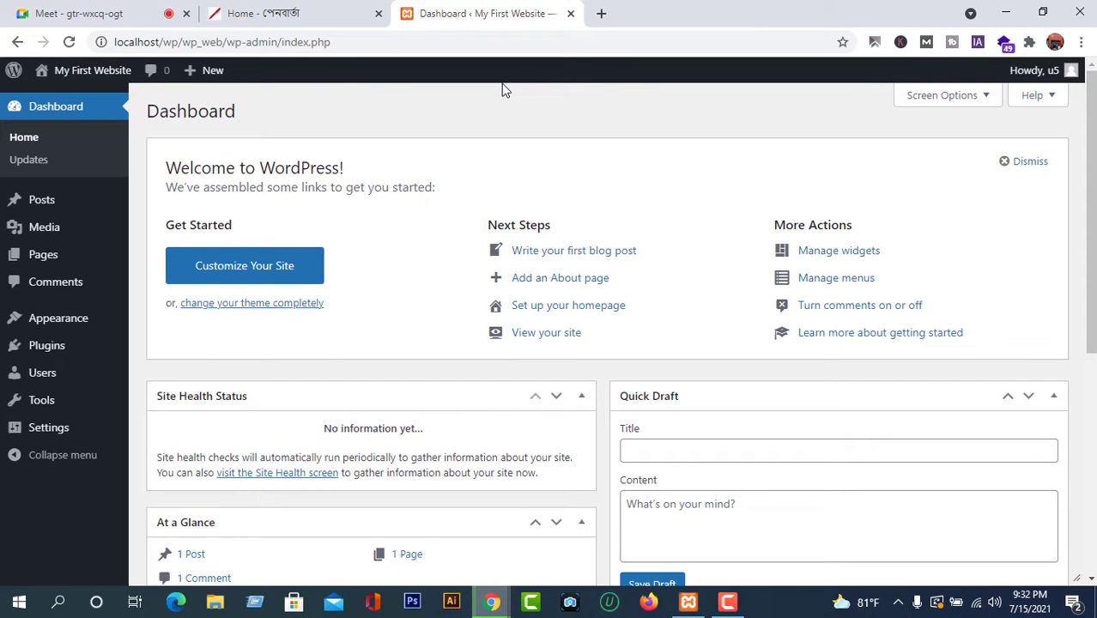
pyautogui.click(330, 10)
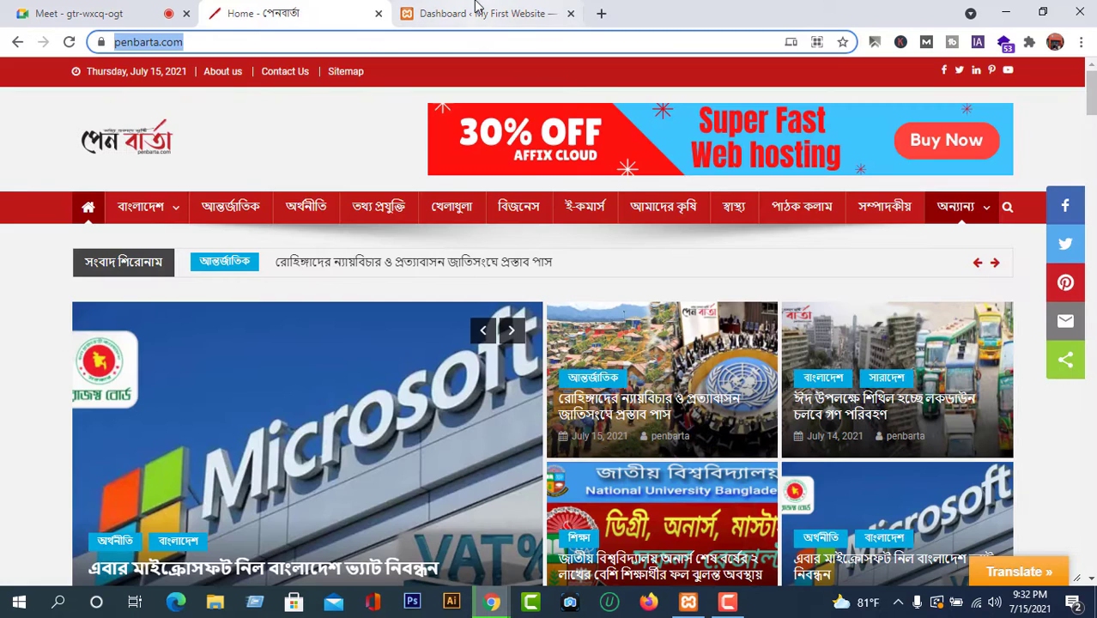
pyautogui.click(476, 10)
# Open the theme upload form on the site's Add Themes page
pyautogui.moveTo(68, 376)
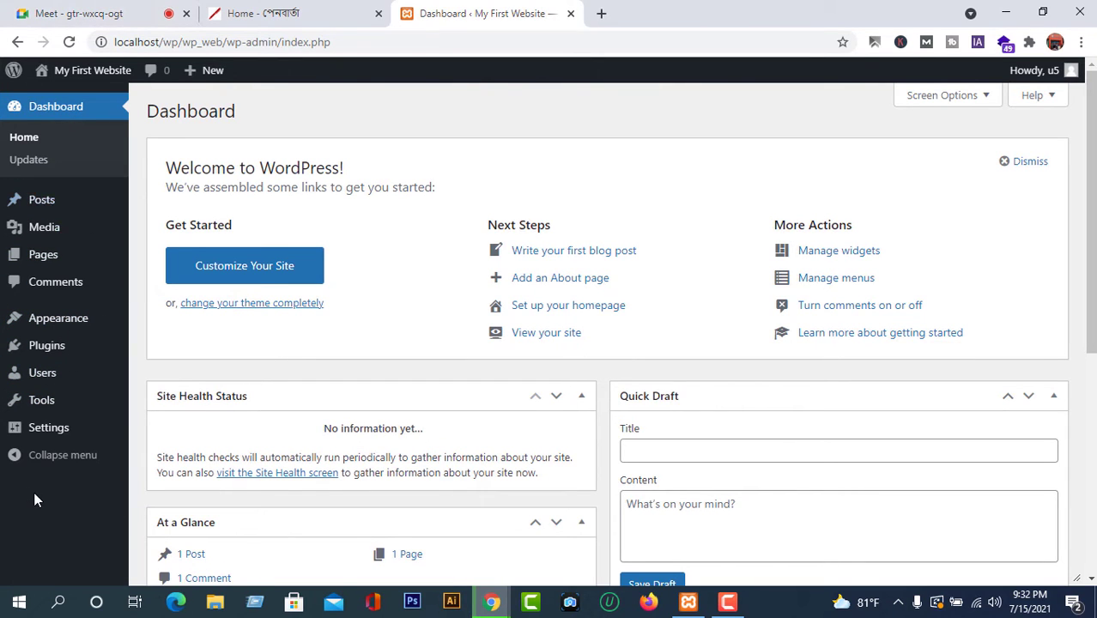
pyautogui.click(57, 321)
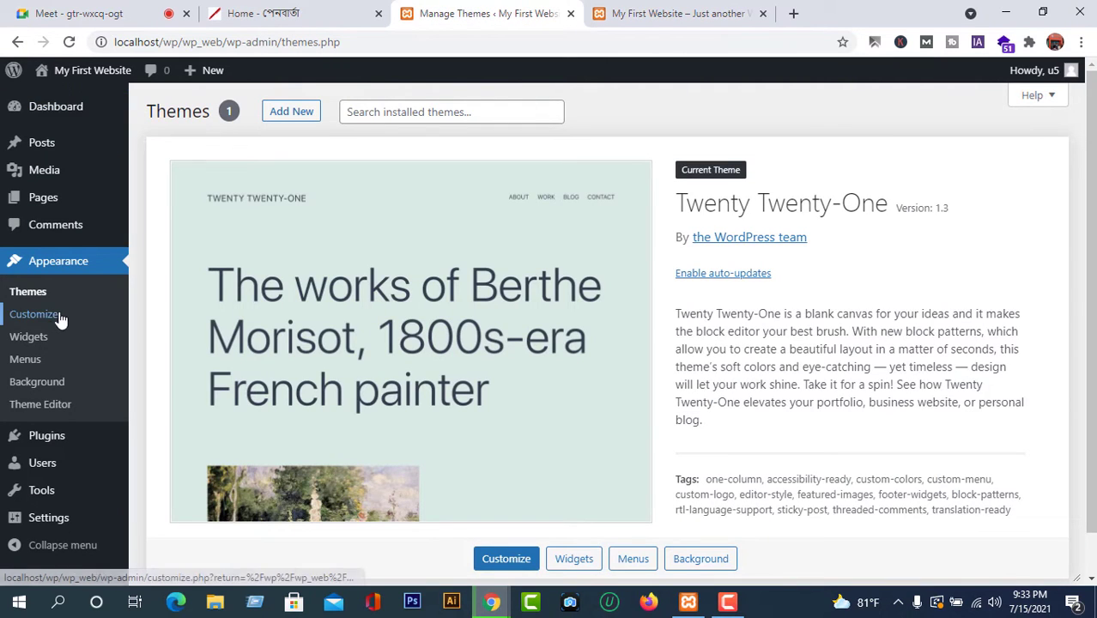
pyautogui.click(296, 113)
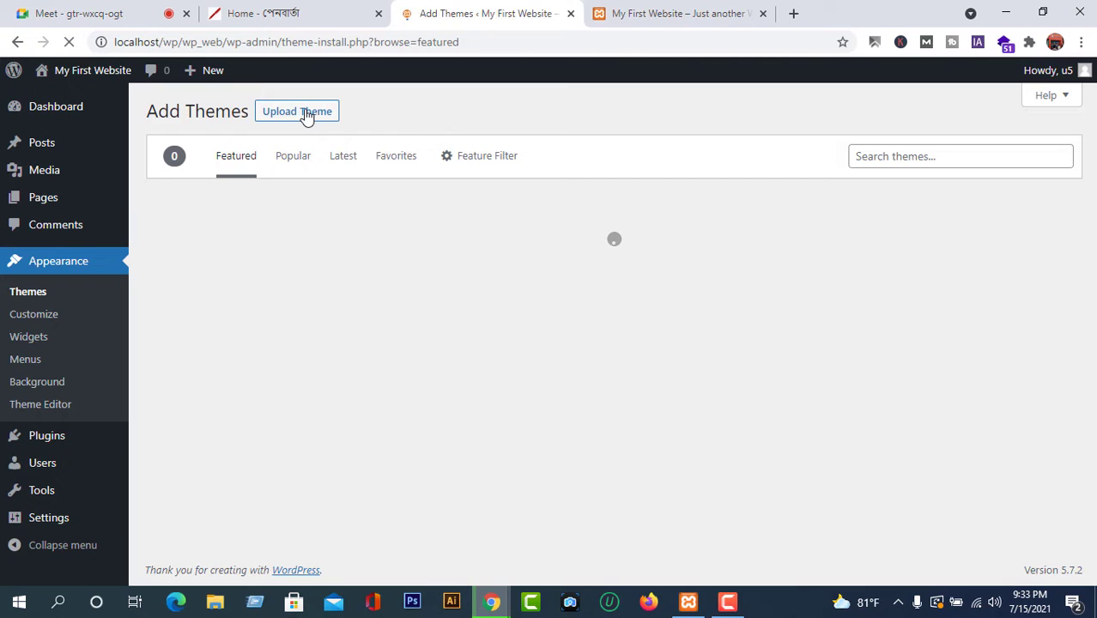
pyautogui.click(306, 117)
# Choose news-portal.1.2.8.zip from the Downloads folder, then install and activate the News Portal theme
pyautogui.click(489, 257)
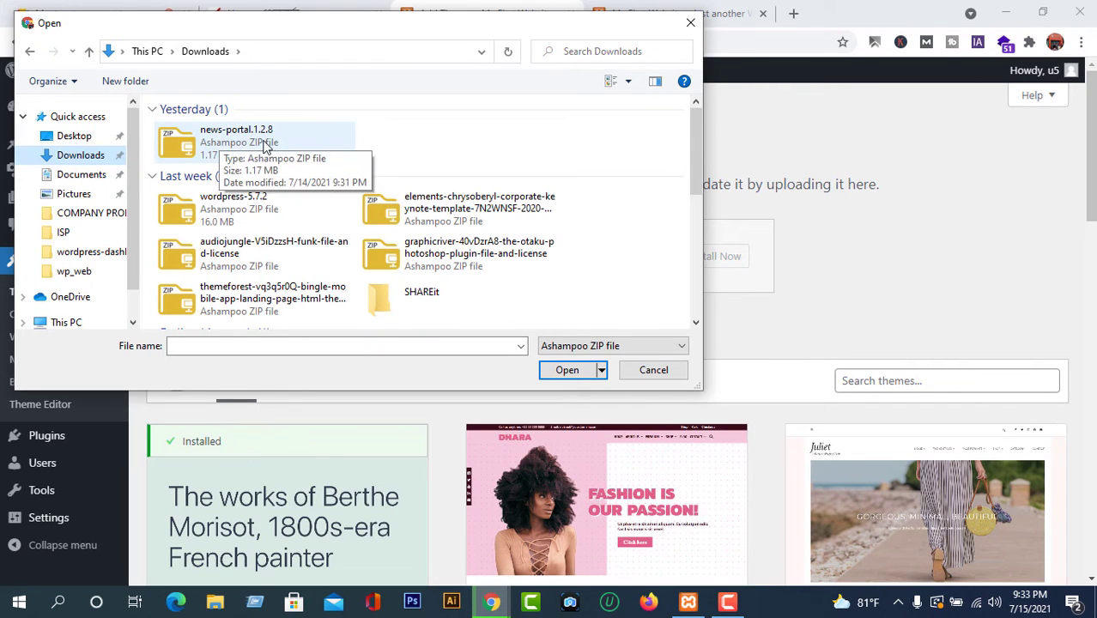
pyautogui.click(264, 146)
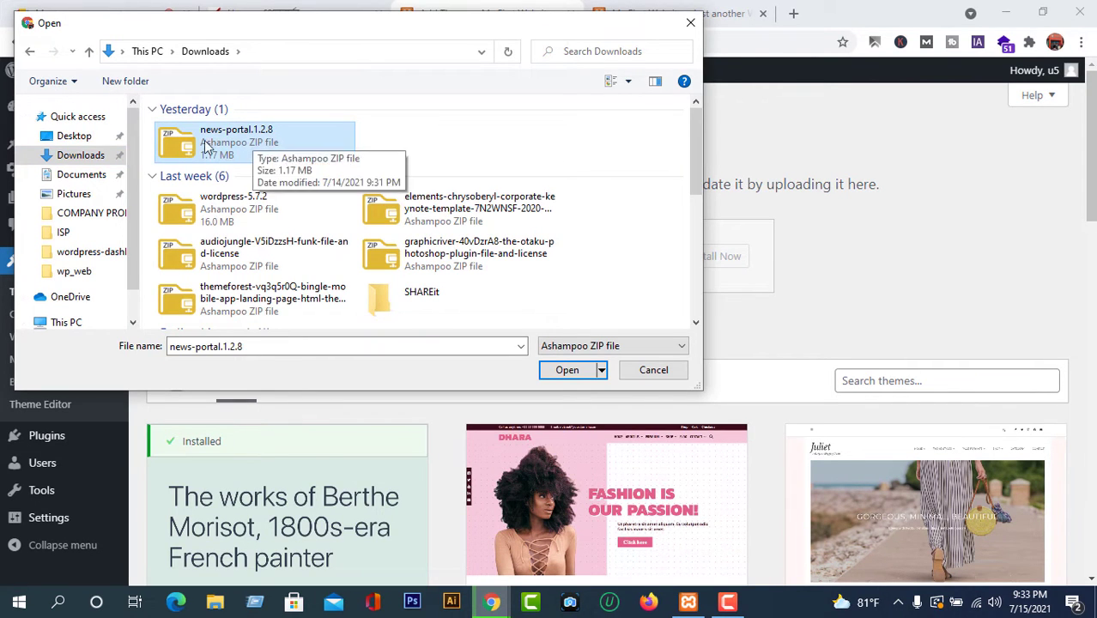
pyautogui.click(561, 370)
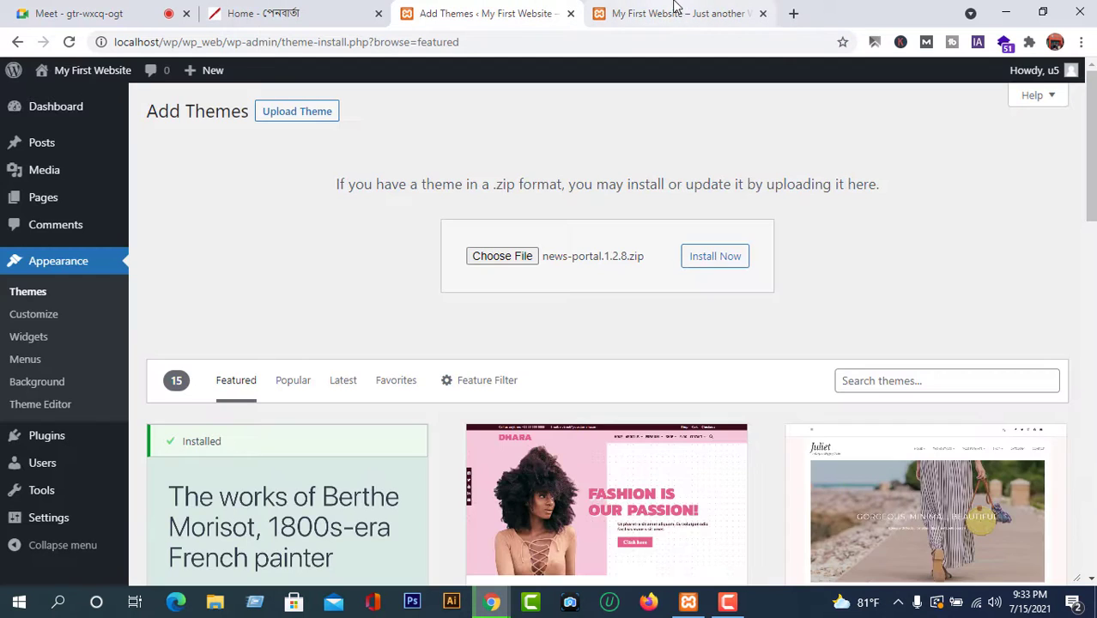
pyautogui.click(614, 9)
pyautogui.click(513, 10)
pyautogui.click(715, 257)
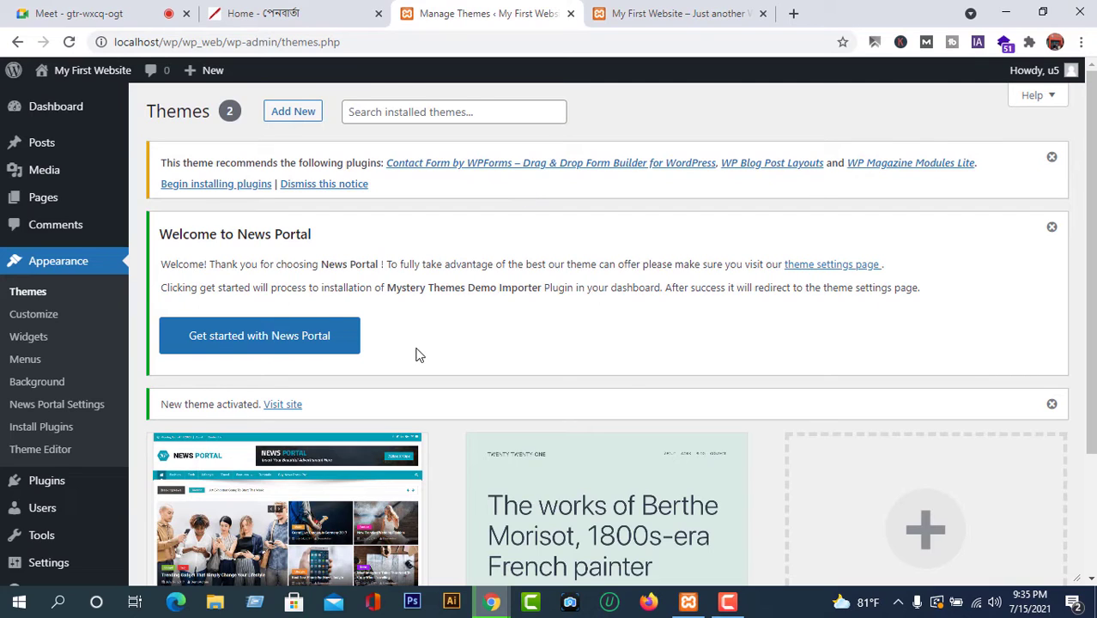
# Reload the site's front page to examine the News Portal layout, compare it with penbarta.com and return to the theme management page
pyautogui.click(659, 7)
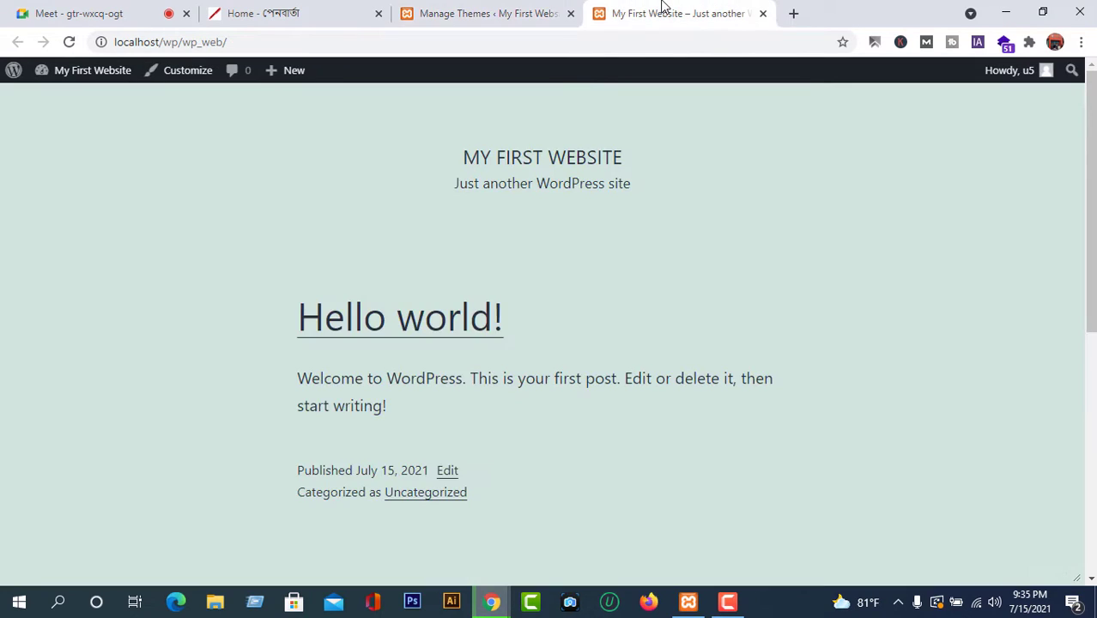
pyautogui.click(69, 41)
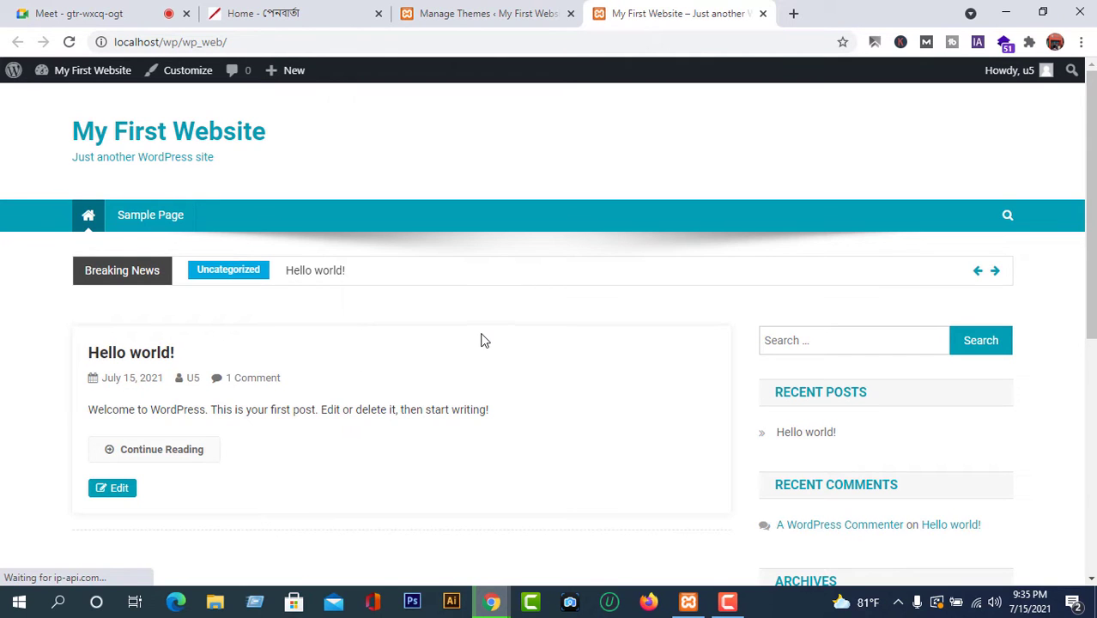
pyautogui.scroll(-3, 483, 345)
pyautogui.scroll(3, 493, 360)
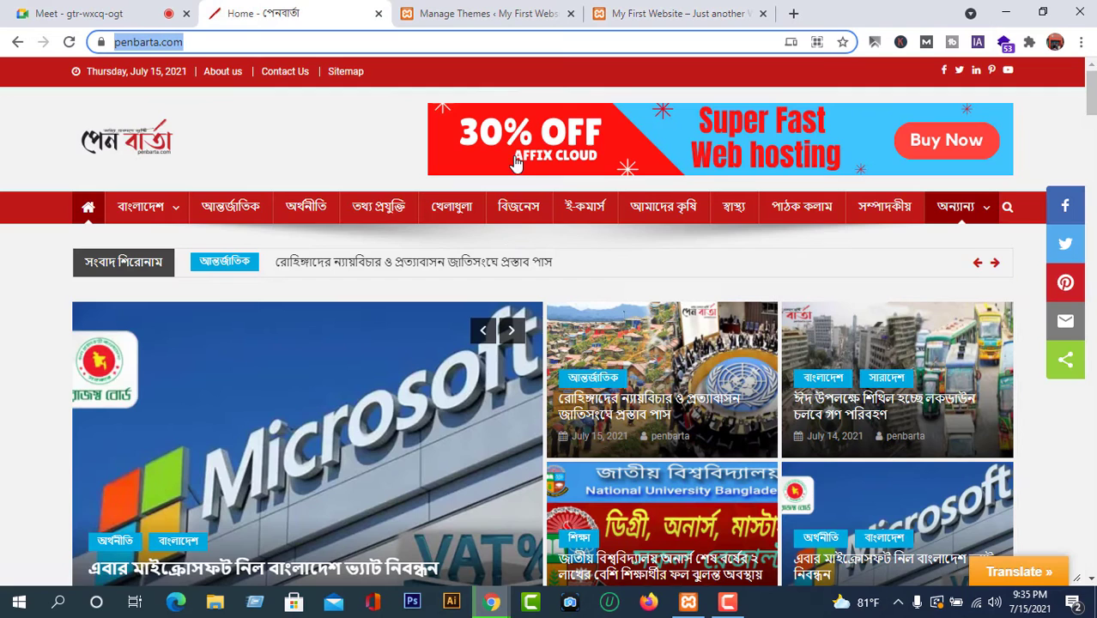
pyautogui.click(277, 13)
pyautogui.click(725, 13)
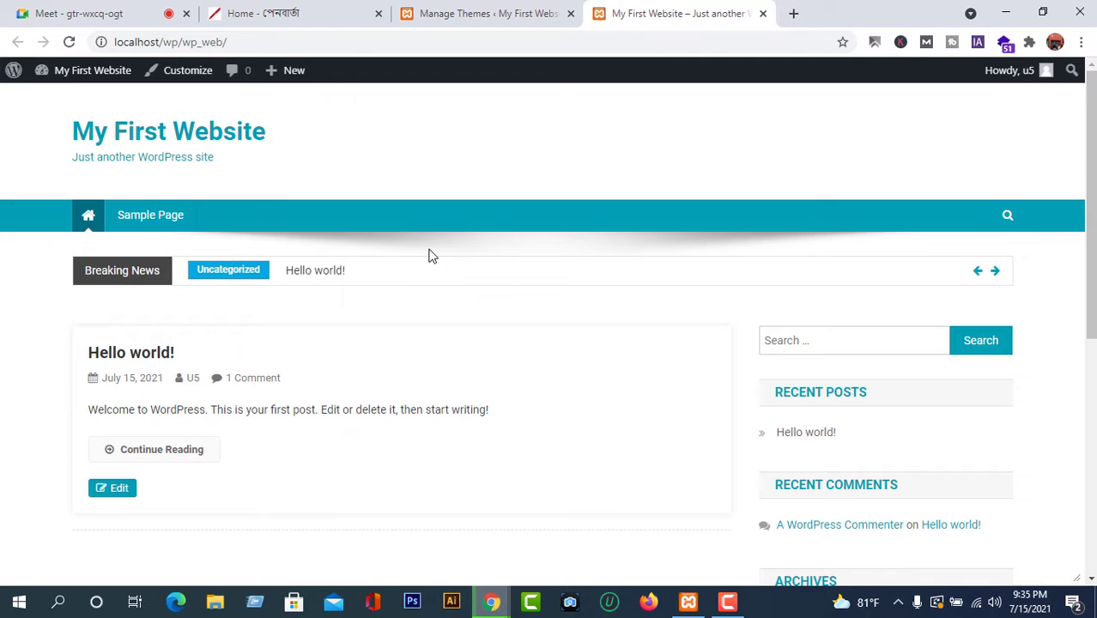
pyautogui.click(515, 13)
pyautogui.click(653, 13)
pyautogui.click(525, 10)
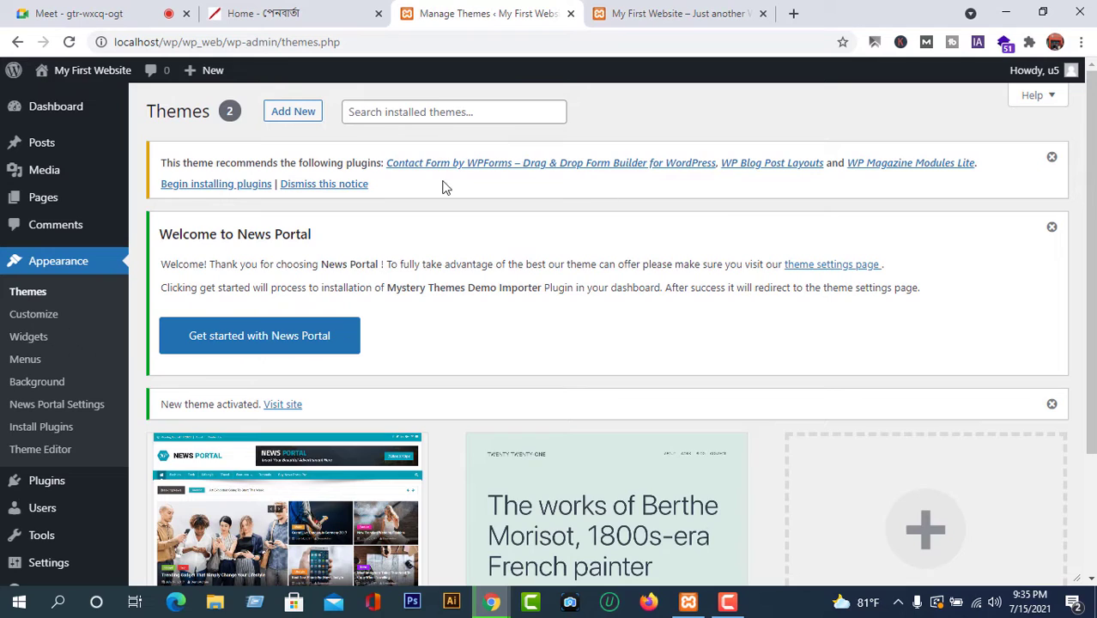
# Install and activate the theme's recommended plugins: WPForms Lite, WP Blog Post Layouts and WP Magazine Modules Lite
pyautogui.click(202, 185)
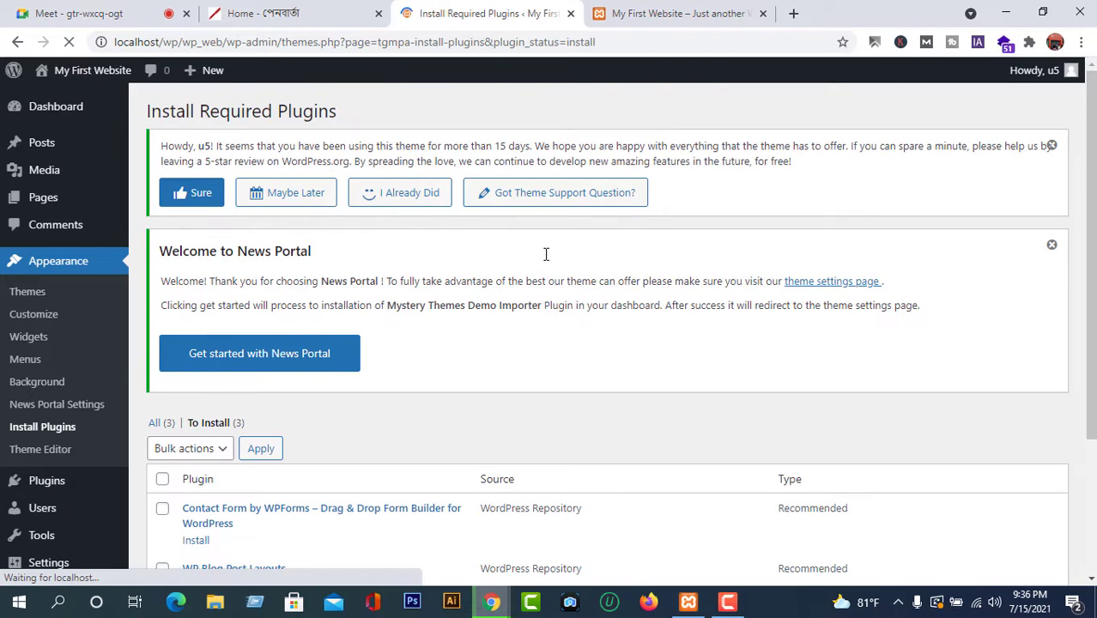
pyautogui.scroll(-3, 532, 266)
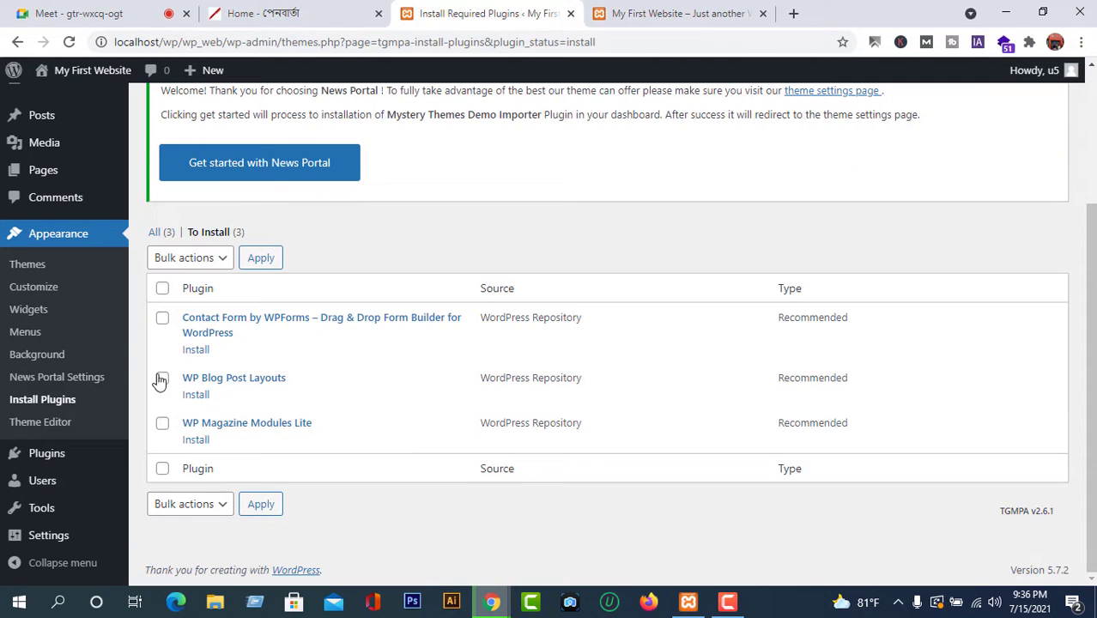
pyautogui.click(194, 350)
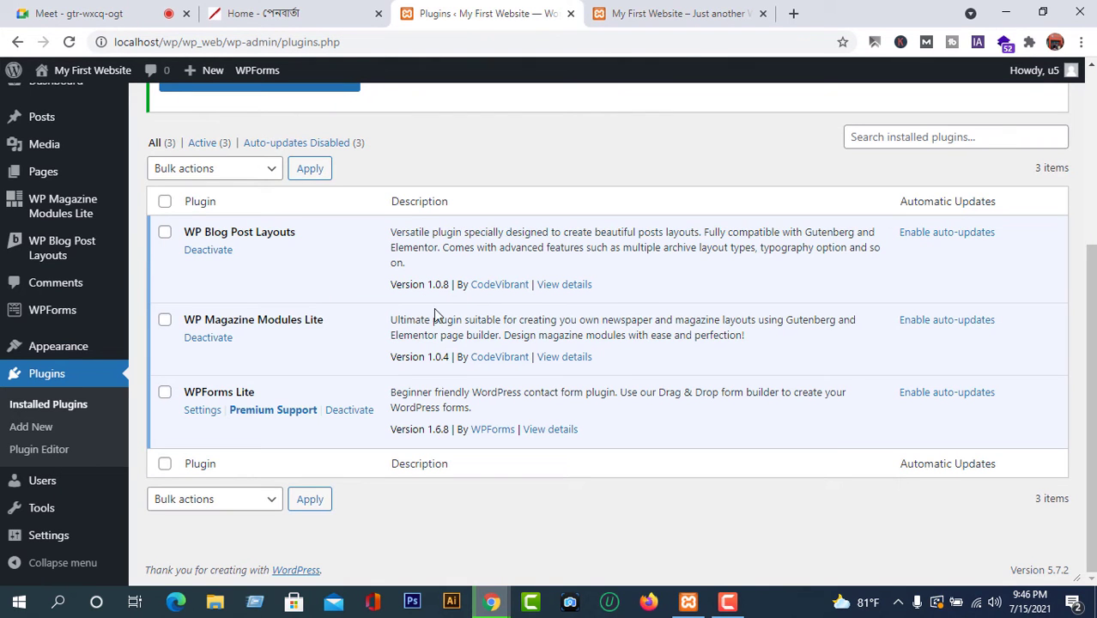
pyautogui.scroll(3, 392, 347)
pyautogui.scroll(1, 397, 352)
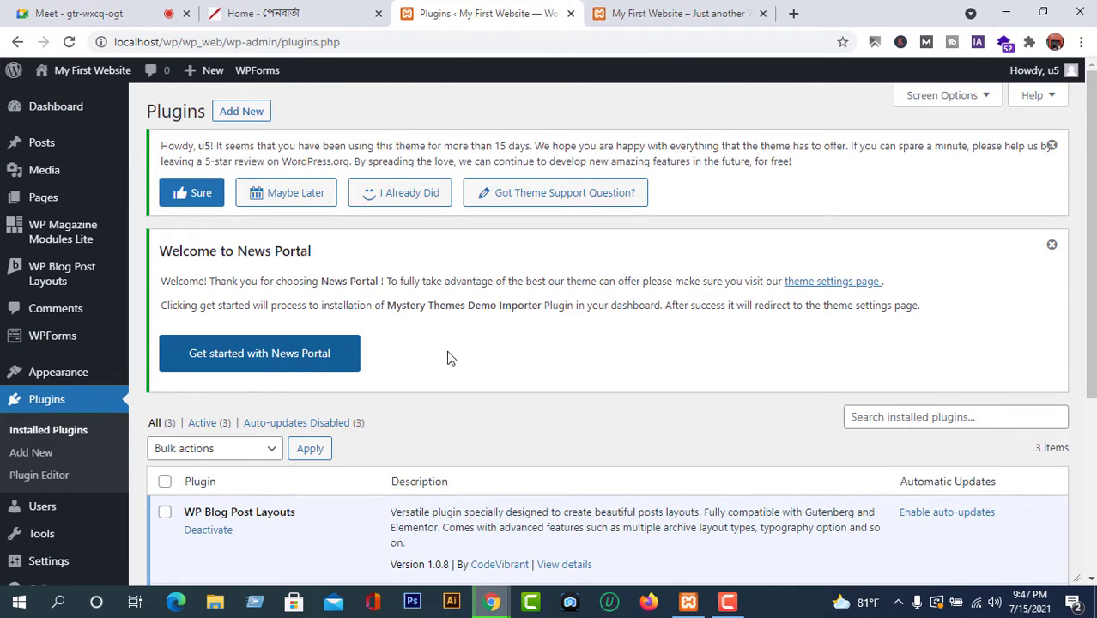
# Reload the site's front page to check it with the recommended plugins active, and return to the plugin list
pyautogui.click(680, 13)
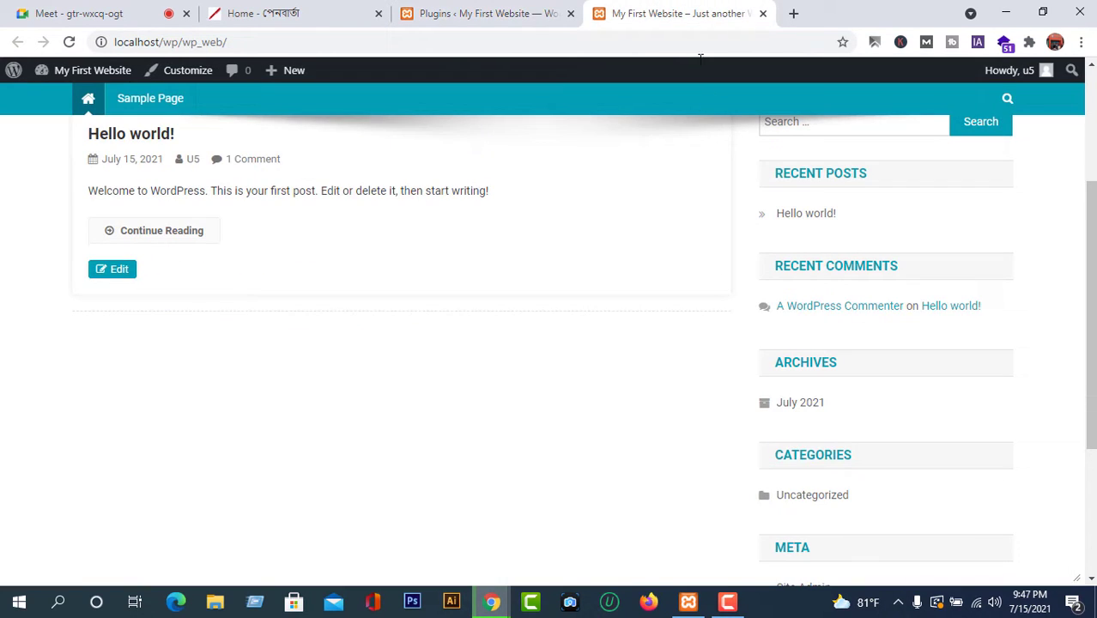
pyautogui.click(71, 43)
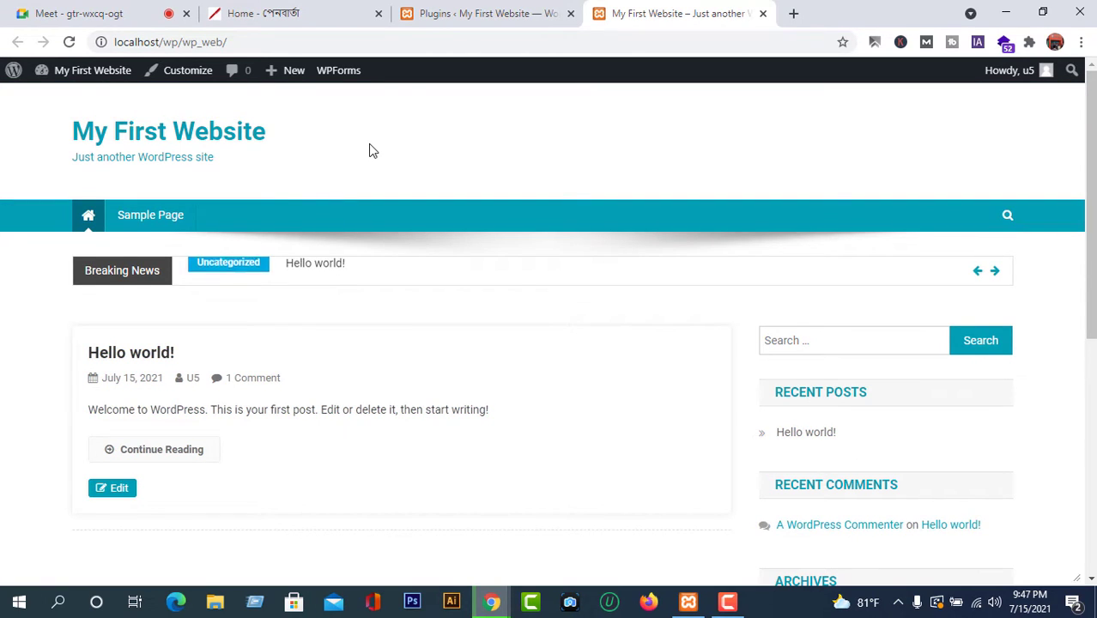
pyautogui.click(468, 13)
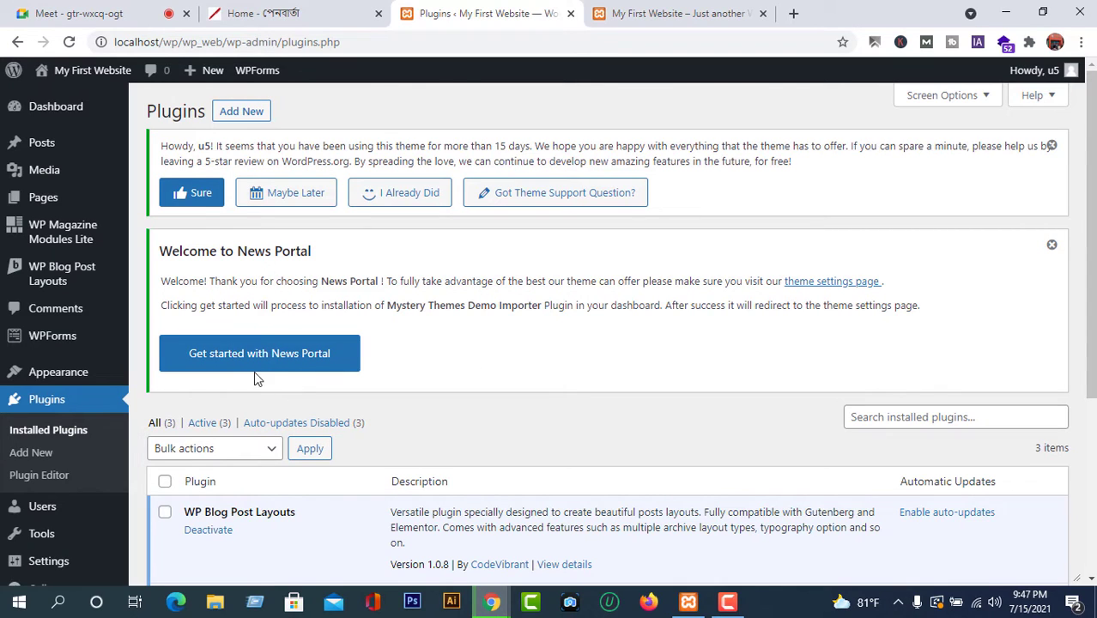
# Install the Mystery Themes Demo Importer through the News Portal welcome notice and open the site in the Customizer
pyautogui.click(220, 354)
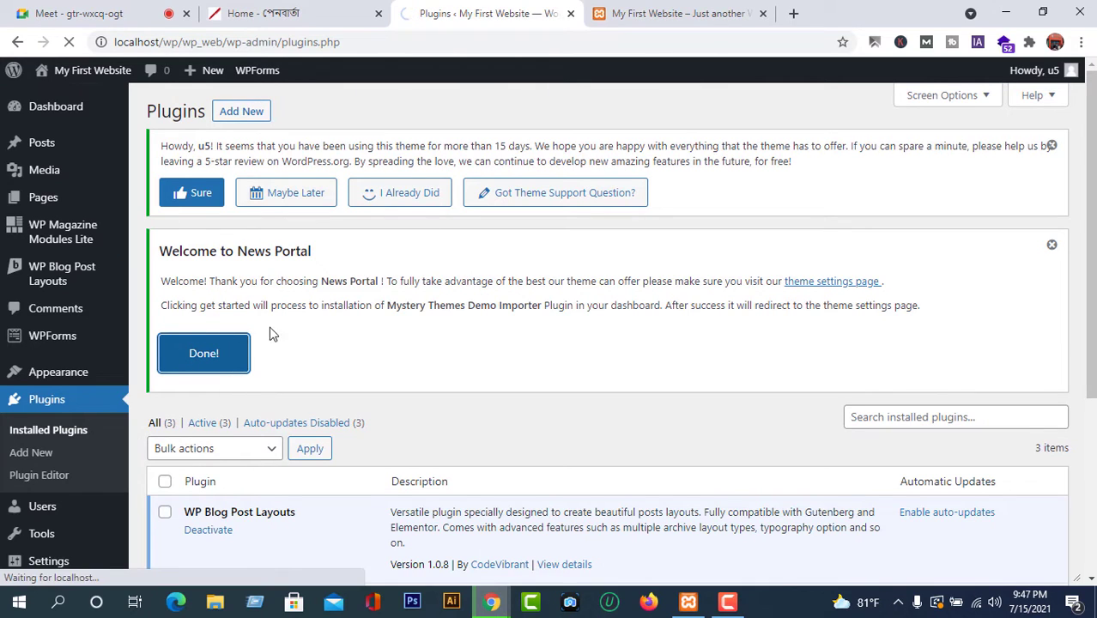
pyautogui.click(178, 360)
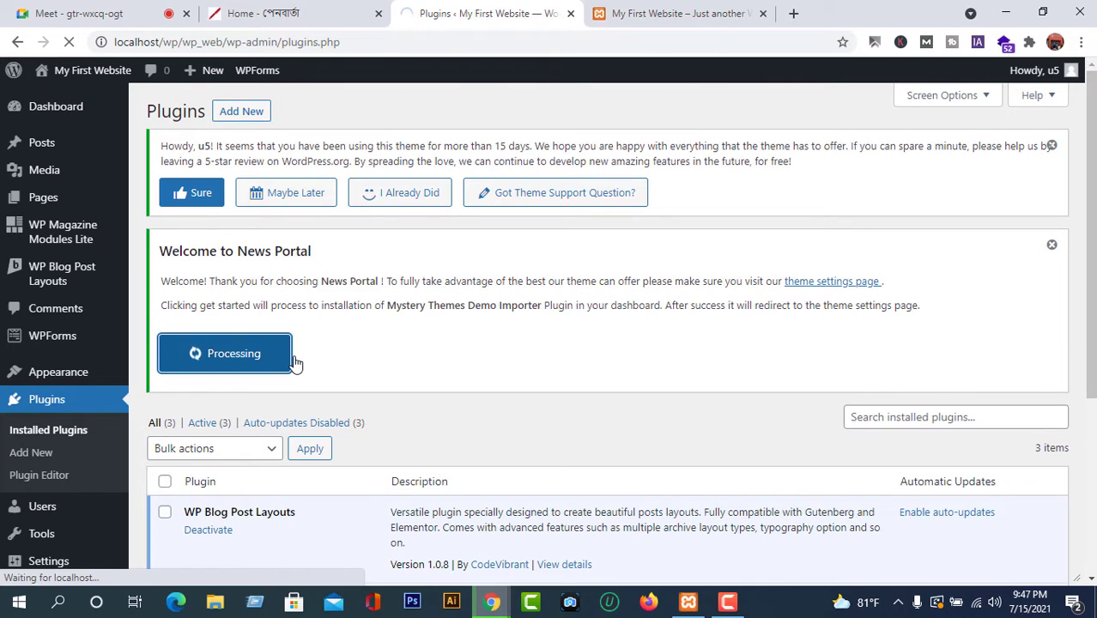
pyautogui.click(673, 9)
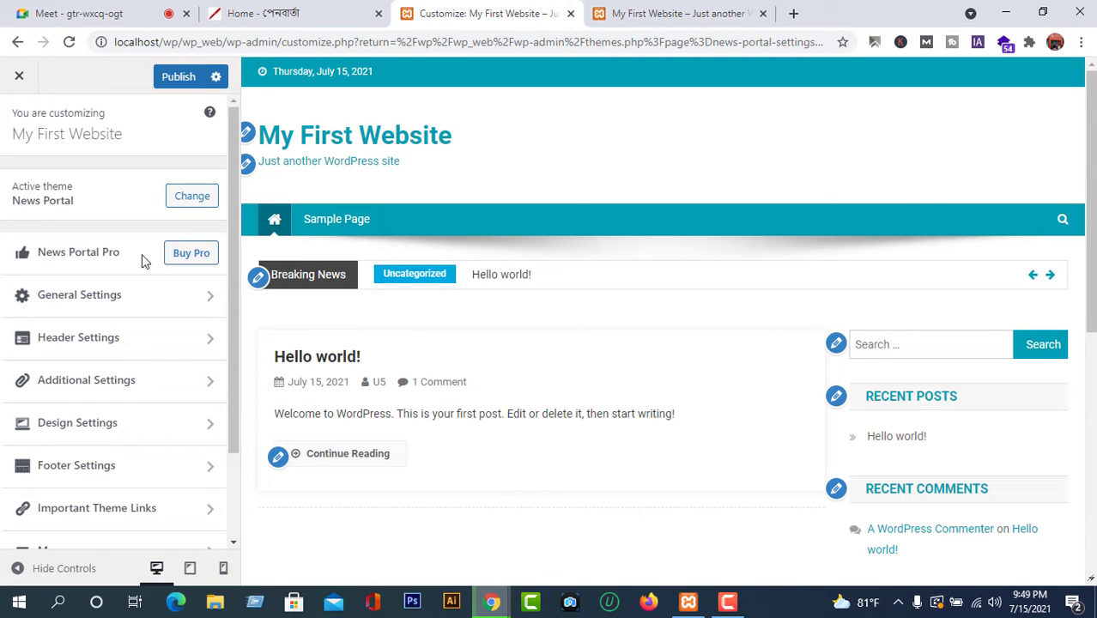
# Check the live site, review the price and features on the News Portal Pro page, and close that page
pyautogui.click(629, 12)
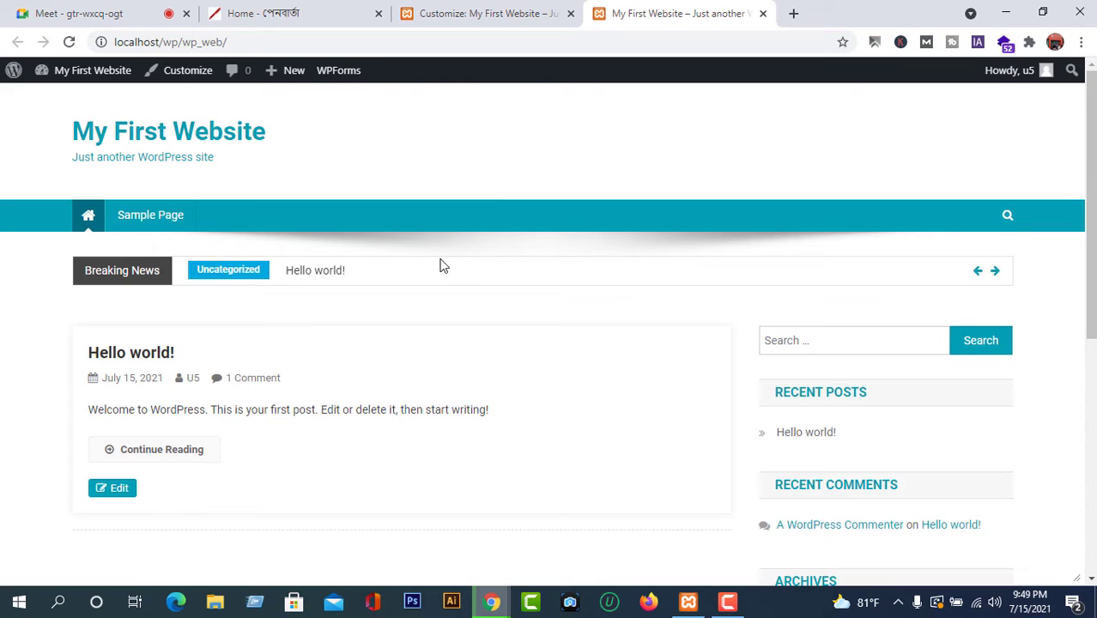
pyautogui.click(519, 13)
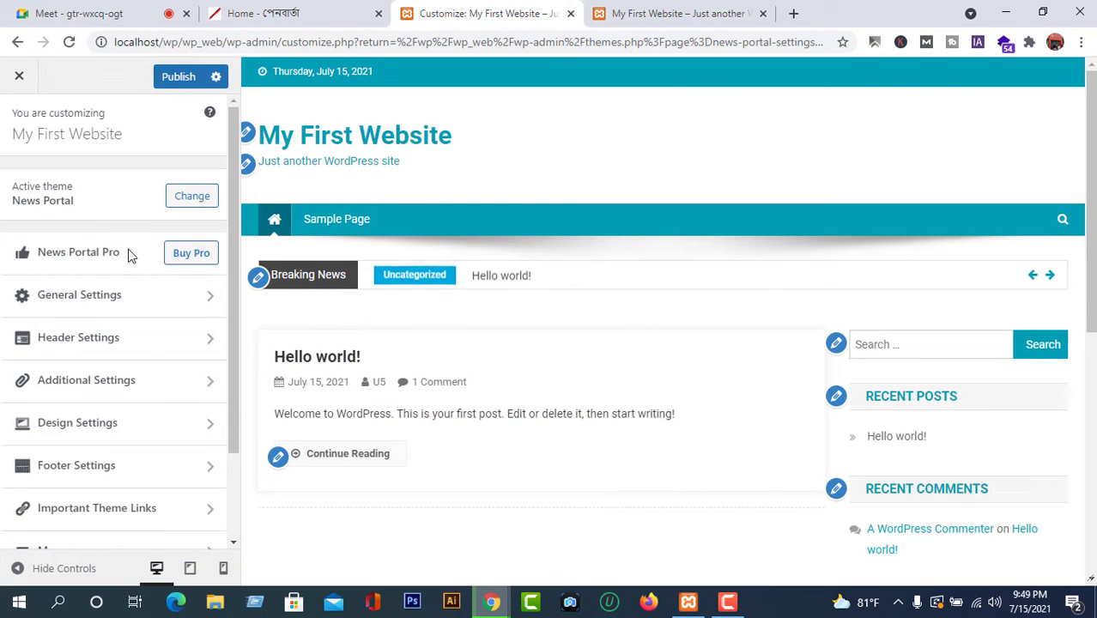
pyautogui.click(191, 255)
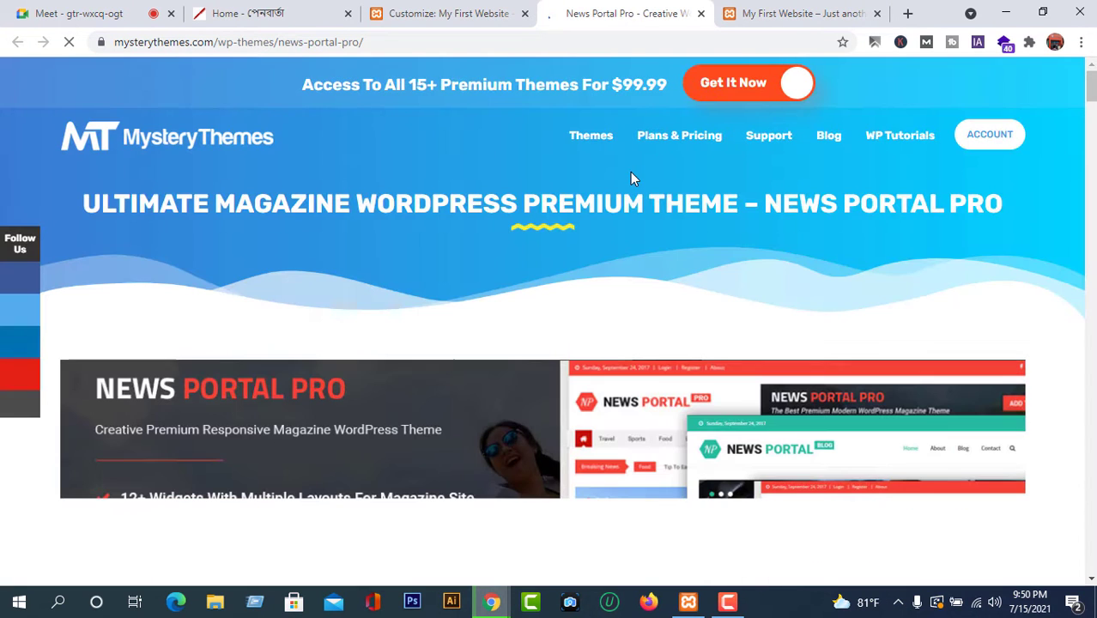
pyautogui.scroll(-3, 691, 311)
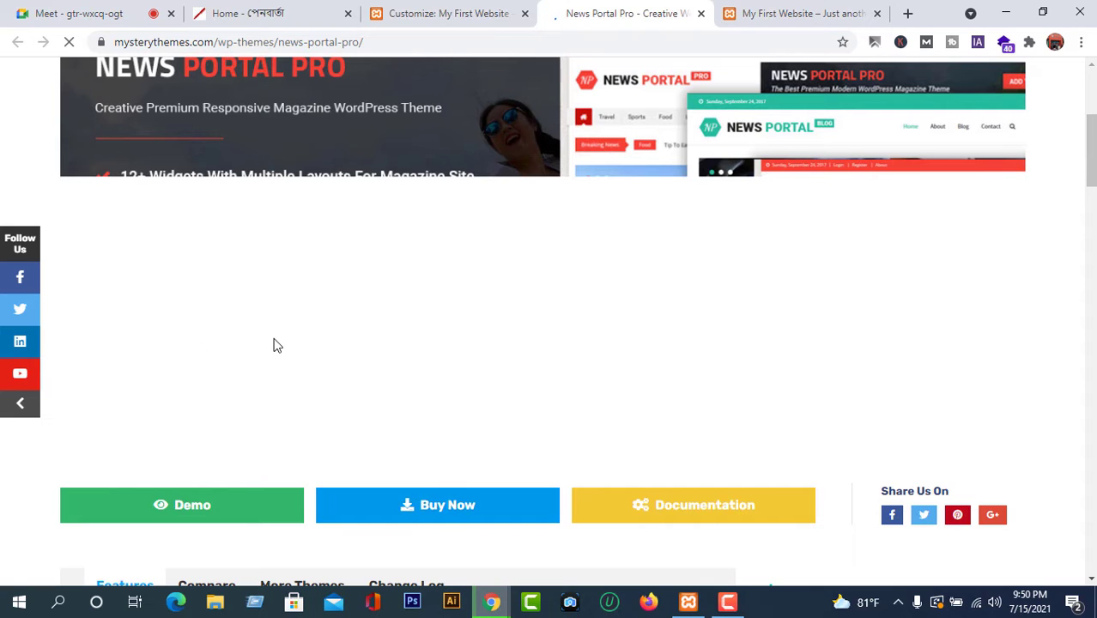
pyautogui.scroll(-4, 273, 331)
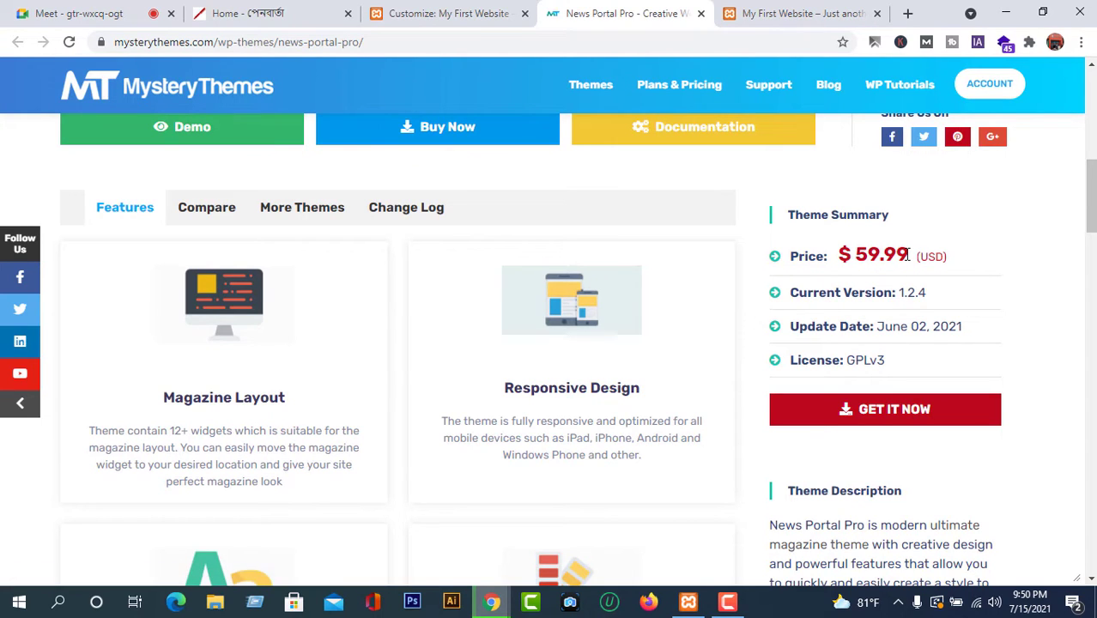
pyautogui.scroll(6, 904, 283)
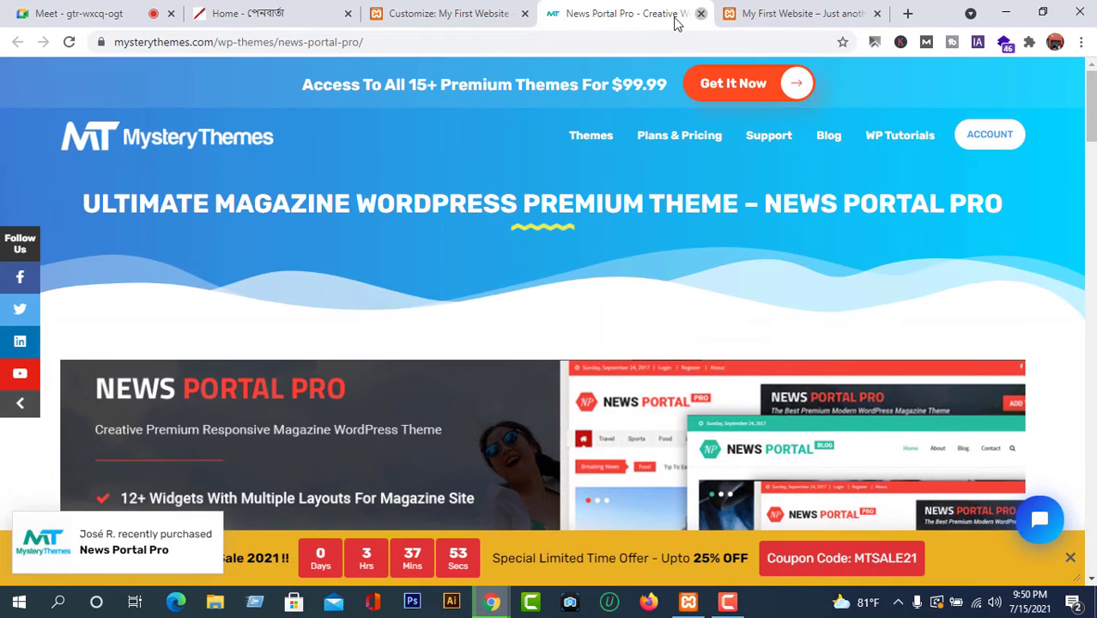
pyautogui.click(700, 13)
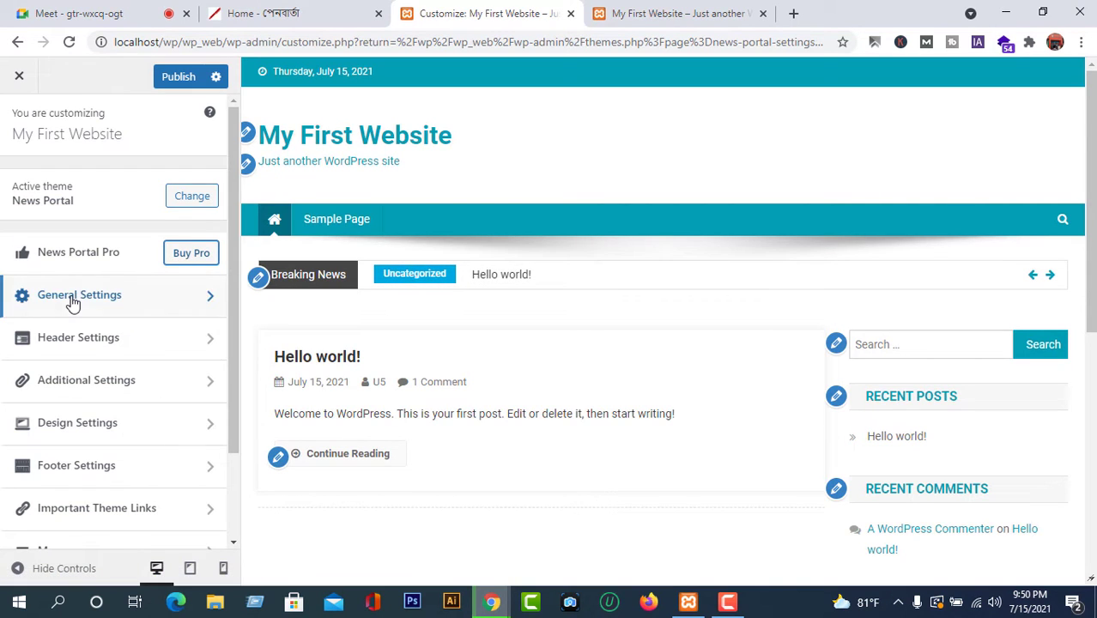
# Open the Site Identity settings under General Settings in the Customizer and view the live site's header for comparison
pyautogui.scroll(-1, 135, 289)
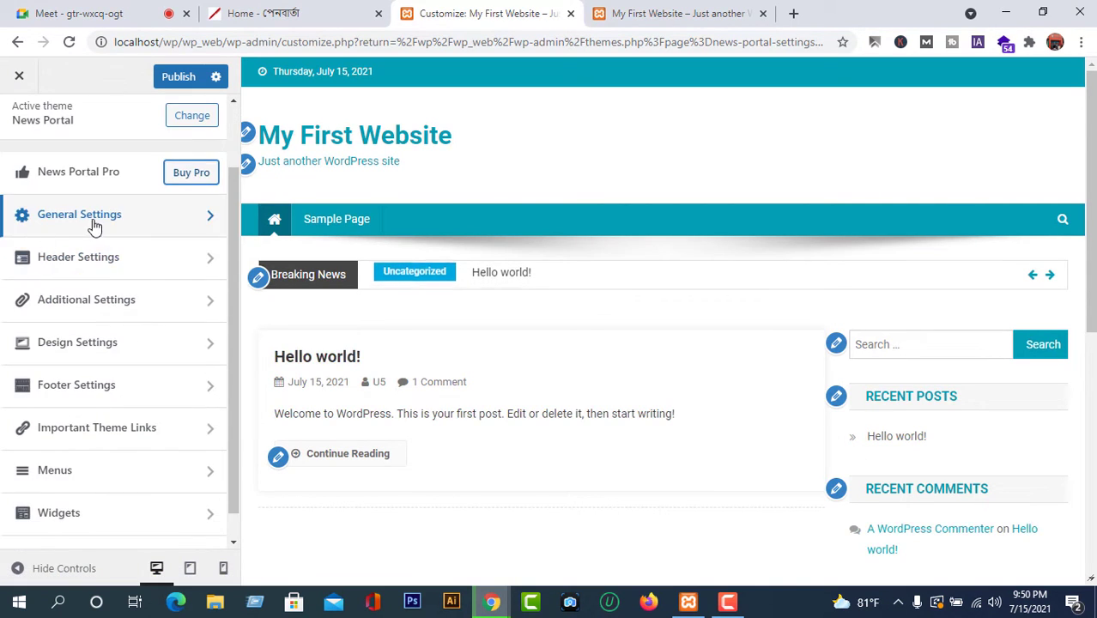
pyautogui.click(199, 221)
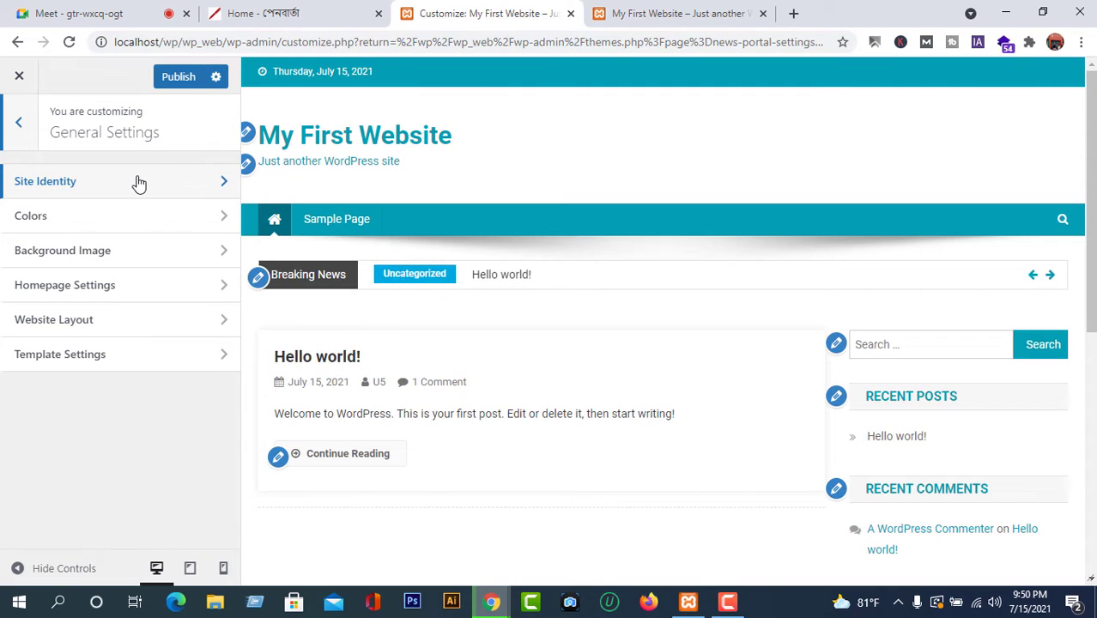
pyautogui.click(192, 181)
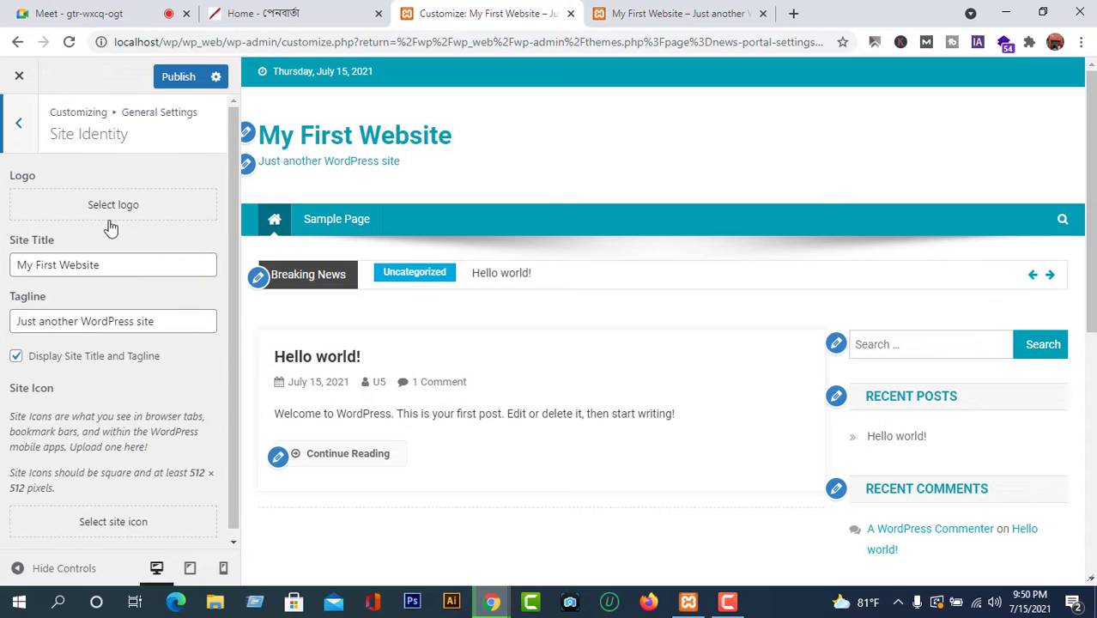
pyautogui.click(722, 11)
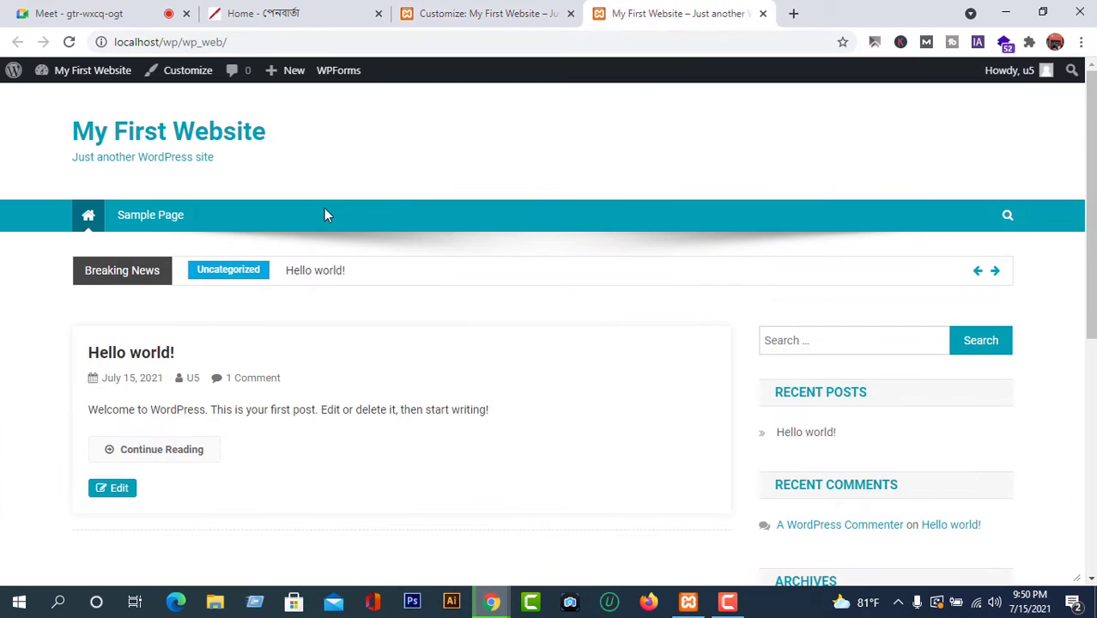
# Check the site title in the live site's header and return to the Site Identity settings in the Customizer
pyautogui.moveTo(51, 128); pyautogui.dragTo(309, 142)
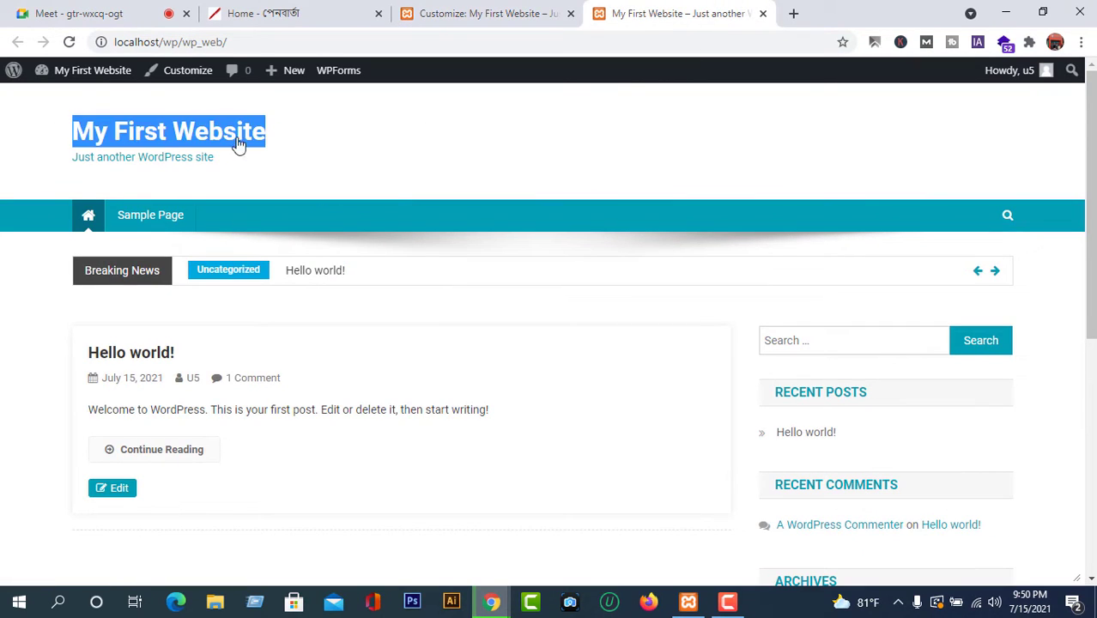
pyautogui.click(177, 140)
pyautogui.click(485, 13)
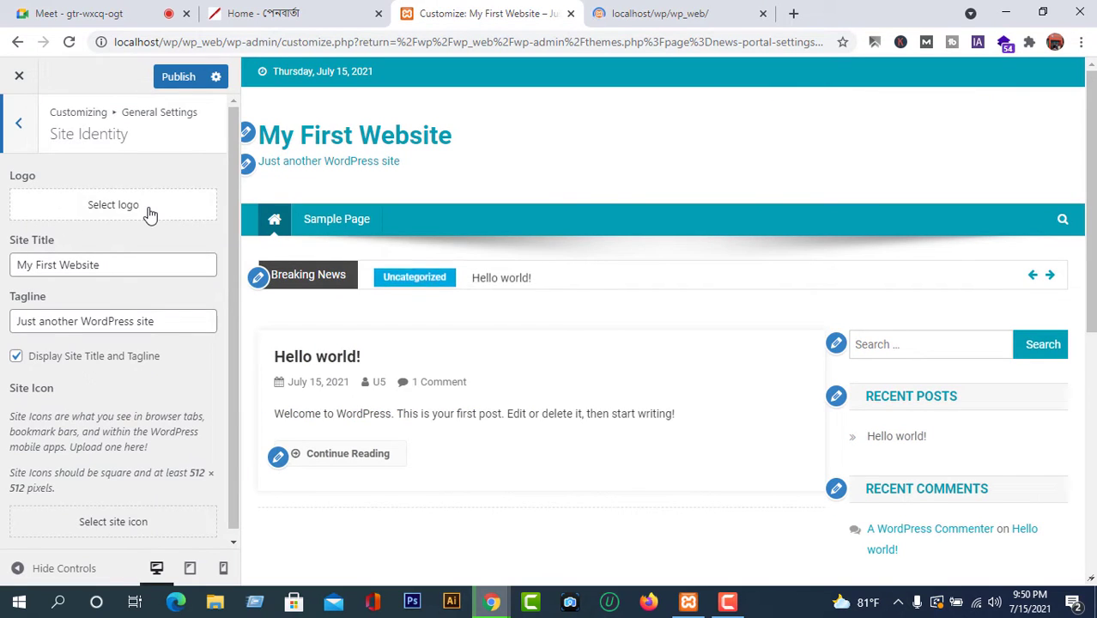
# Save the logo image from penbarta.com, upload cropped-cropped-penbarta-logo, and select it as the site's logo
pyautogui.click(123, 213)
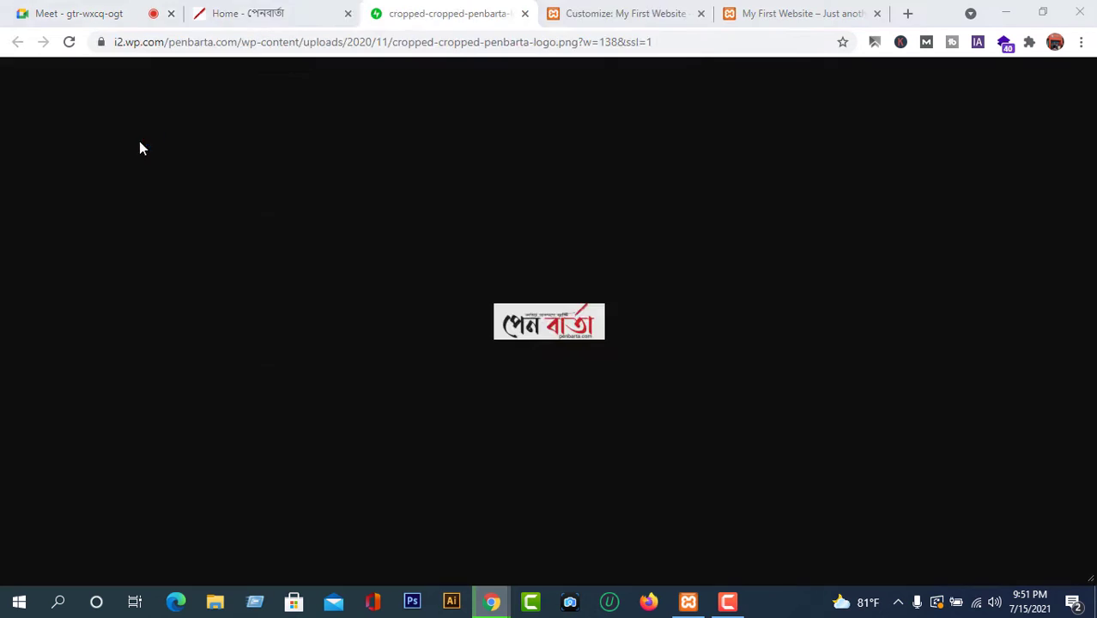
pyautogui.hotkey('ctrl', 's')
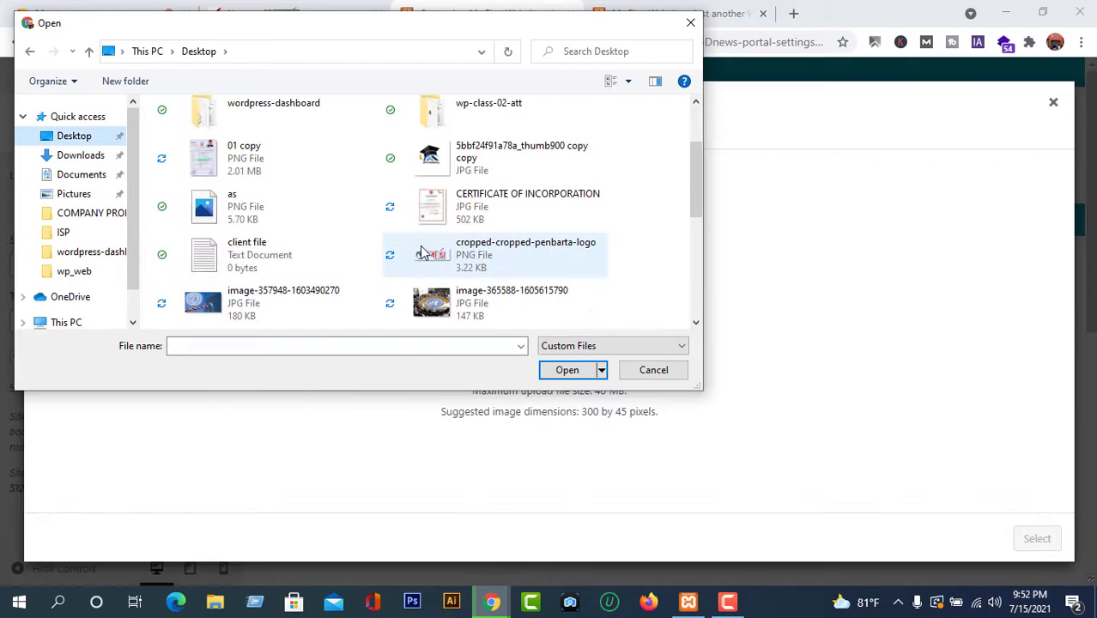
pyautogui.click(506, 272)
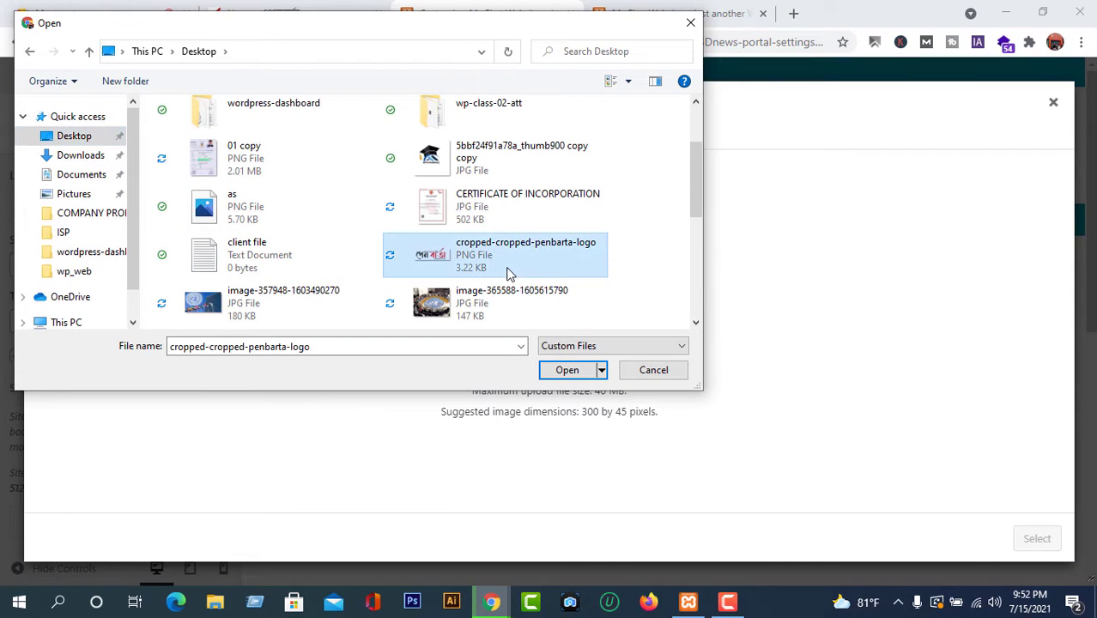
pyautogui.click(566, 370)
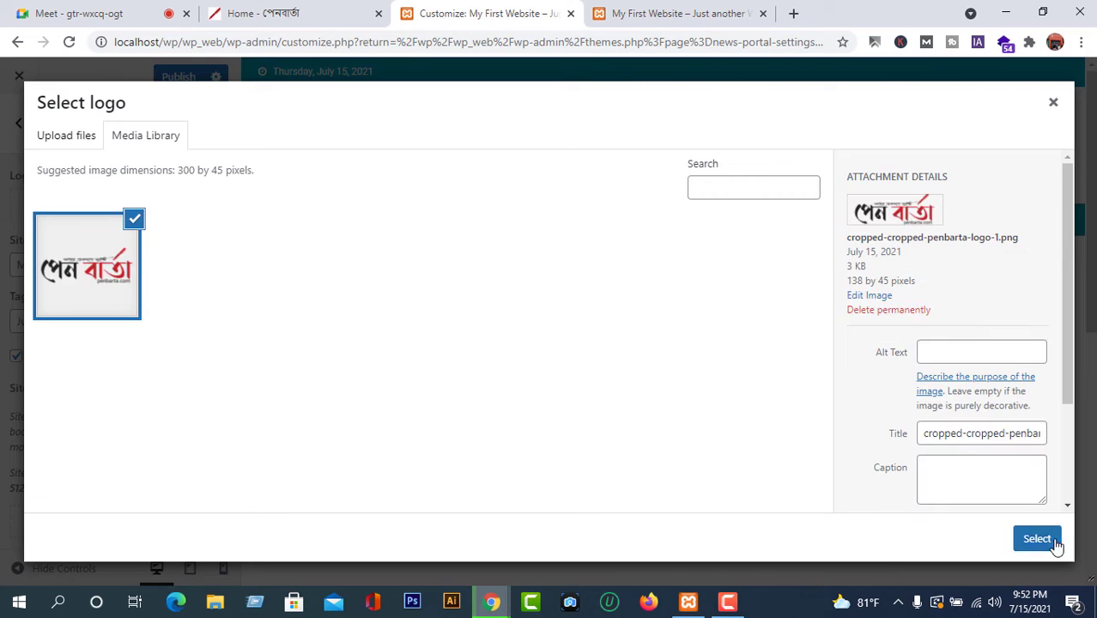
pyautogui.click(1051, 538)
# Reload the live site to check the new logo and compare its header with the one on penbarta.com
pyautogui.hotkey('ctrl', 'Tab')
pyautogui.click(68, 41)
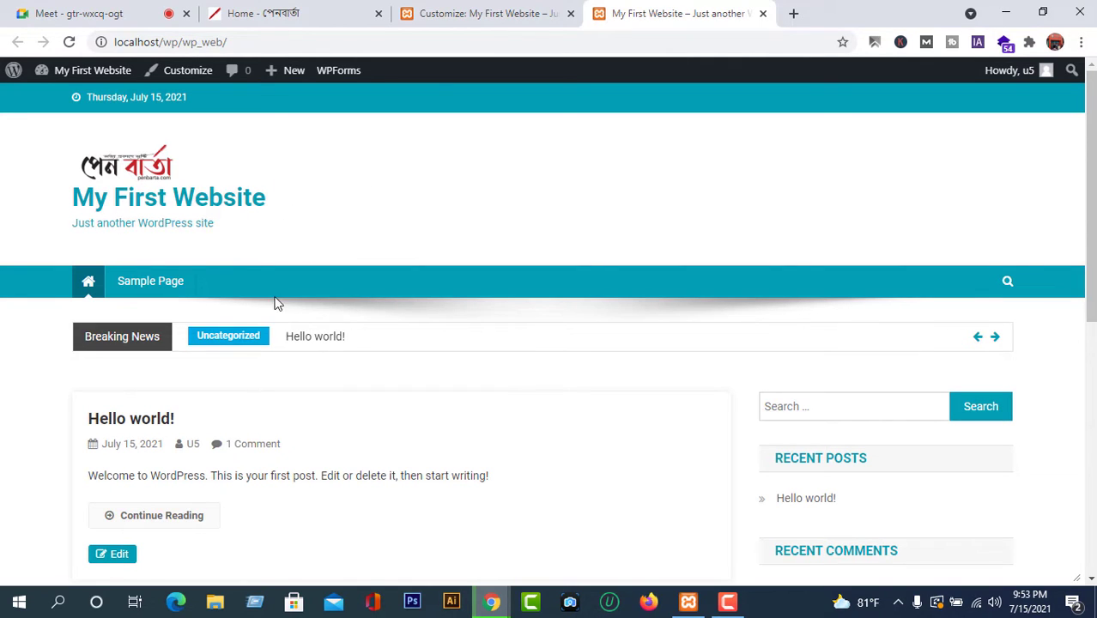
pyautogui.click(302, 12)
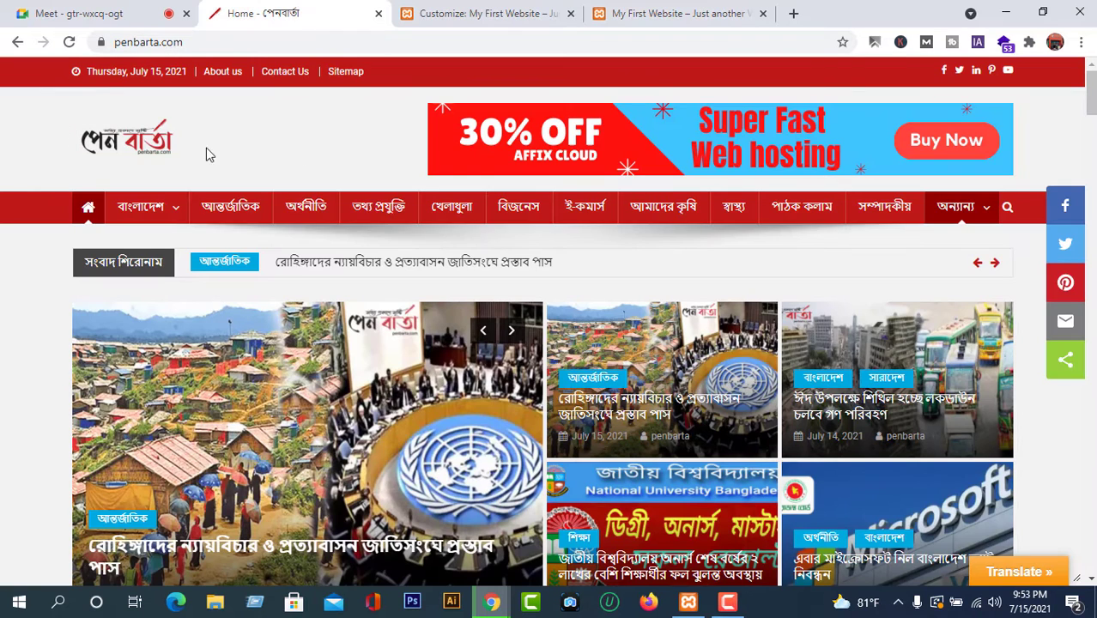
pyautogui.click(696, 8)
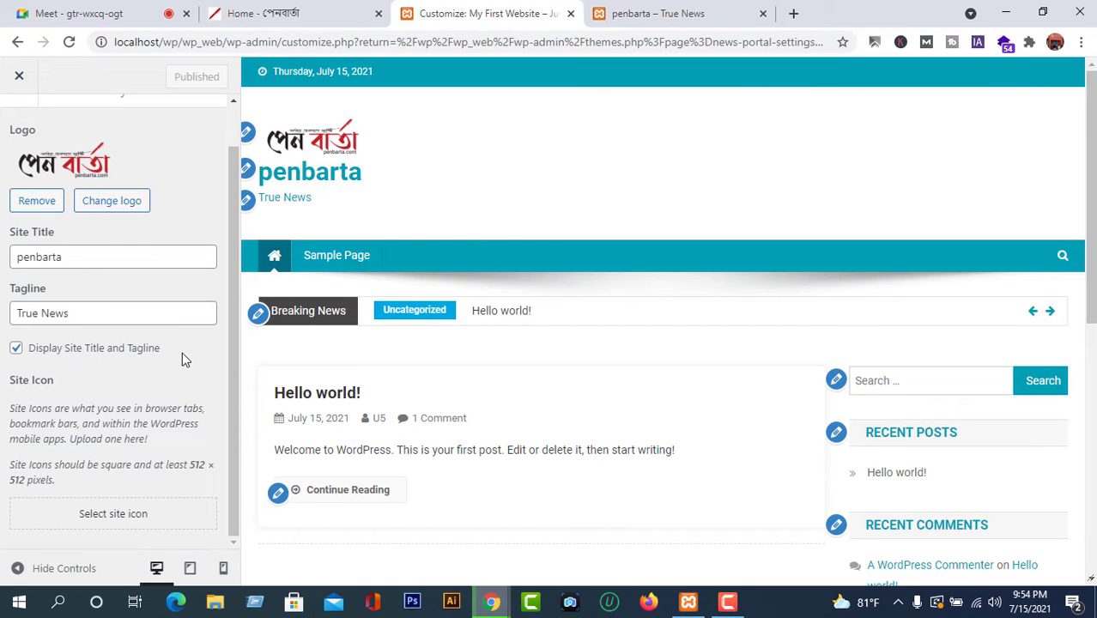
# Turn off the display of the site title and tagline, publish the change, and reload the live site
pyautogui.click(17, 351)
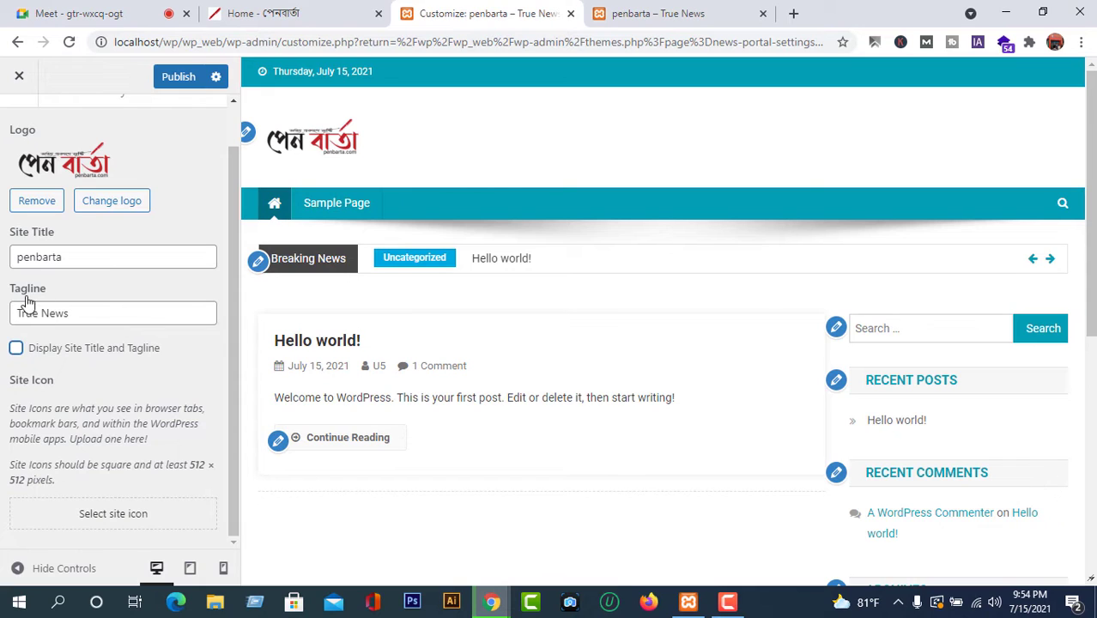
pyautogui.click(172, 78)
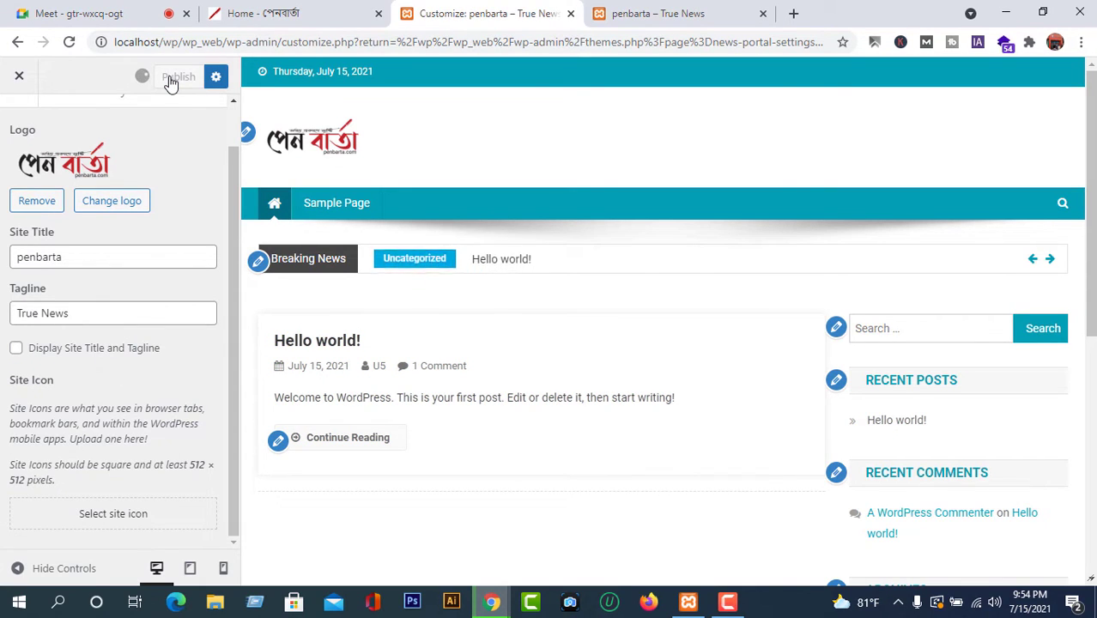
pyautogui.click(629, 10)
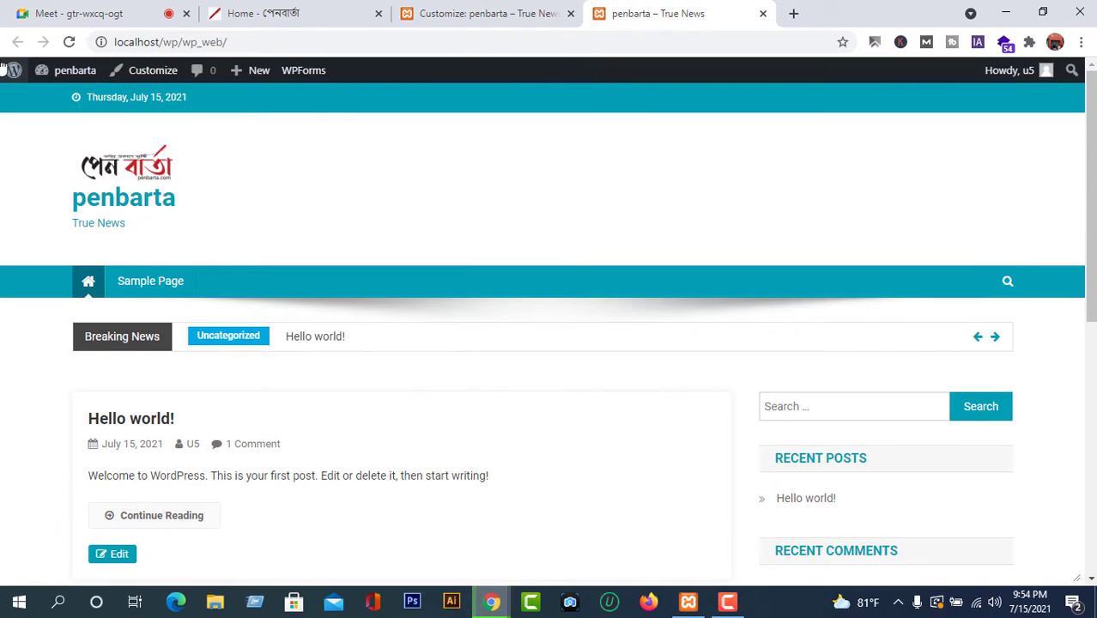
pyautogui.click(68, 41)
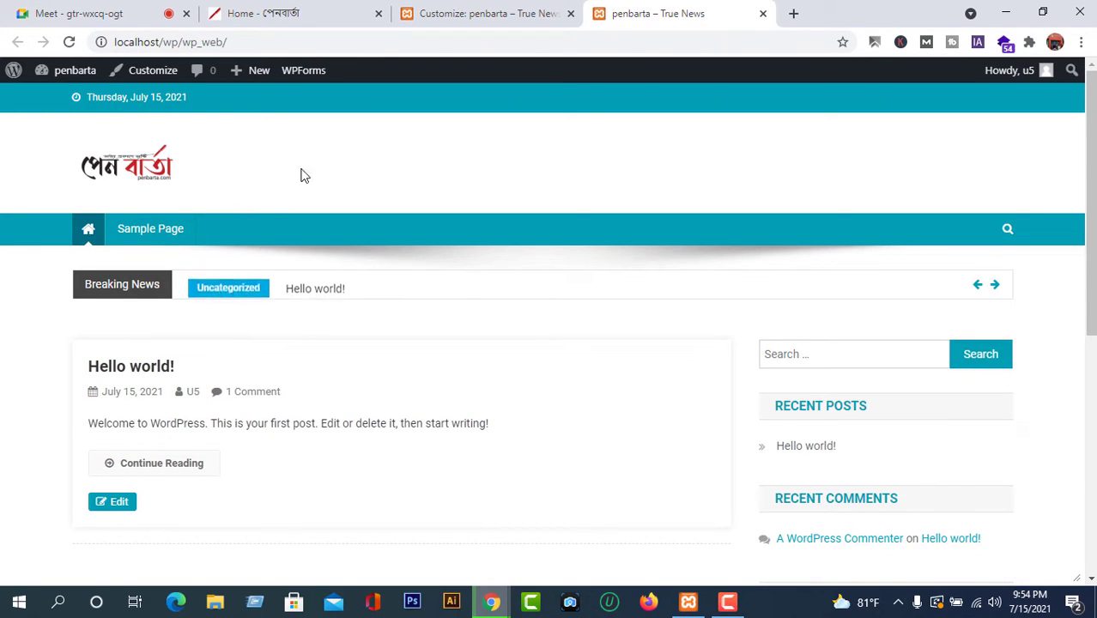
# Compare the browser tab icon of penbarta.com with that of the local site and review the Site Icon setting
pyautogui.click(481, 13)
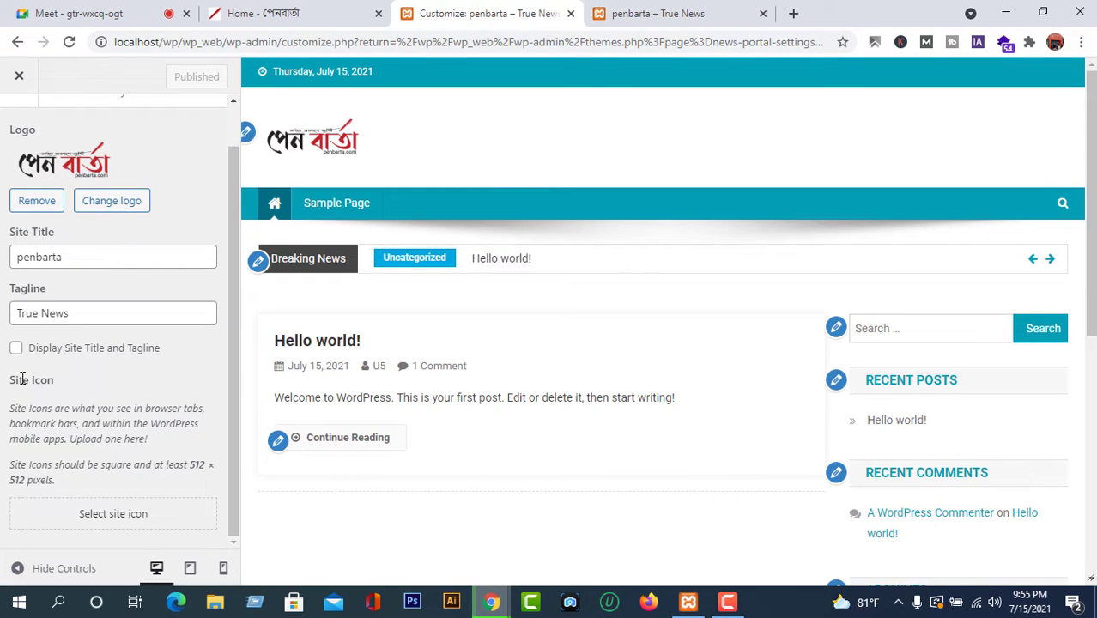
pyautogui.click(288, 13)
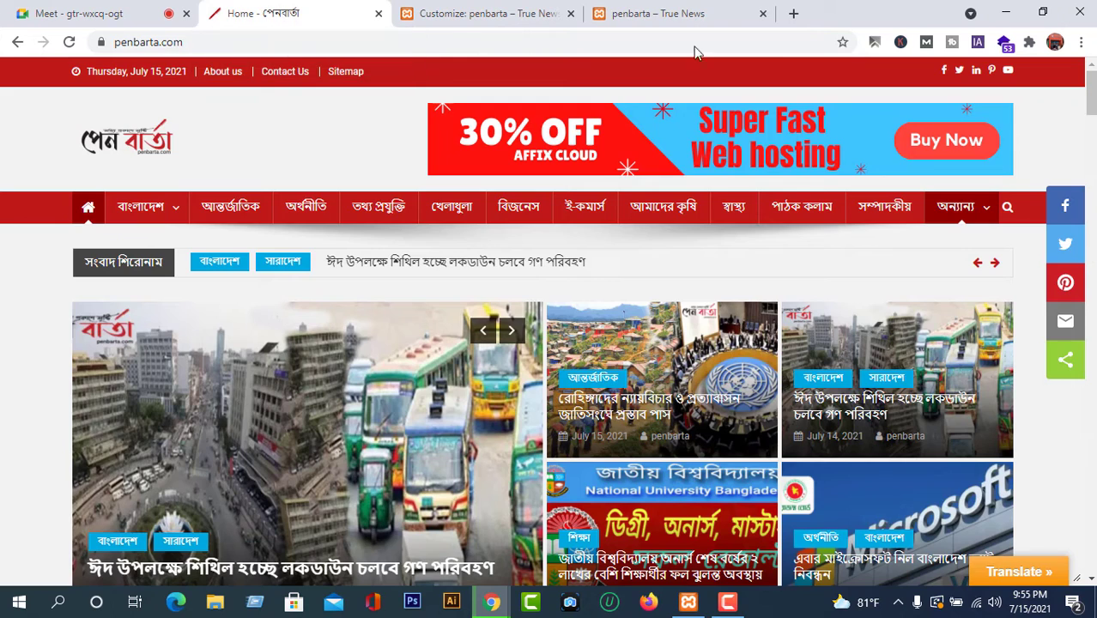
pyautogui.click(598, 17)
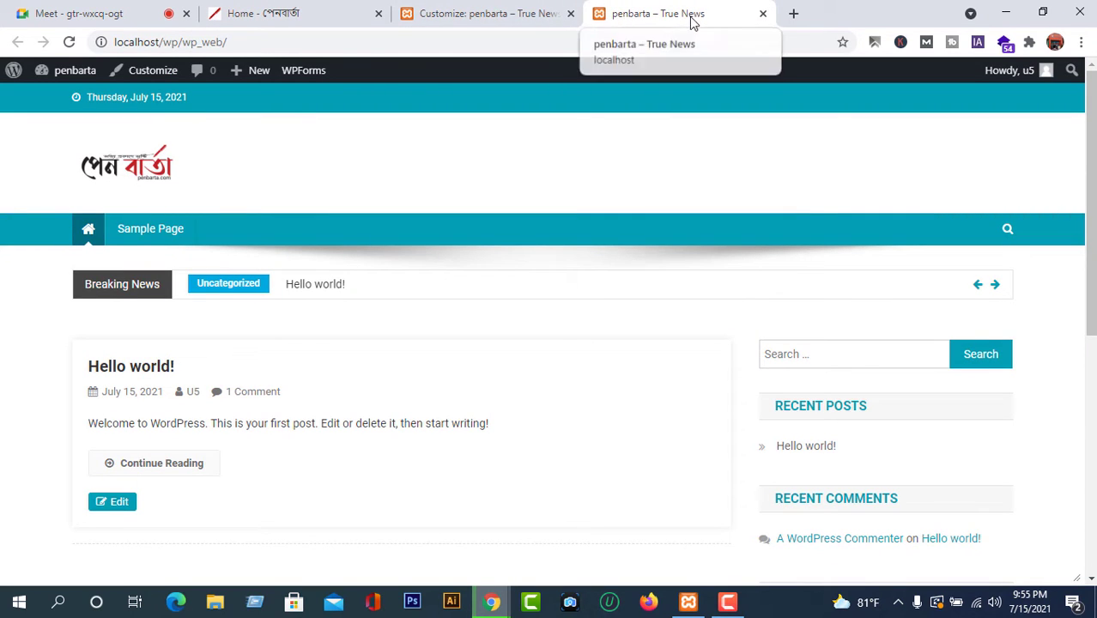
pyautogui.click(502, 10)
pyautogui.click(649, 10)
# Search Google Images for pen, save the Montblanc ballpoint pen picture to the desktop as w570, and check the saved file
pyautogui.click(793, 13)
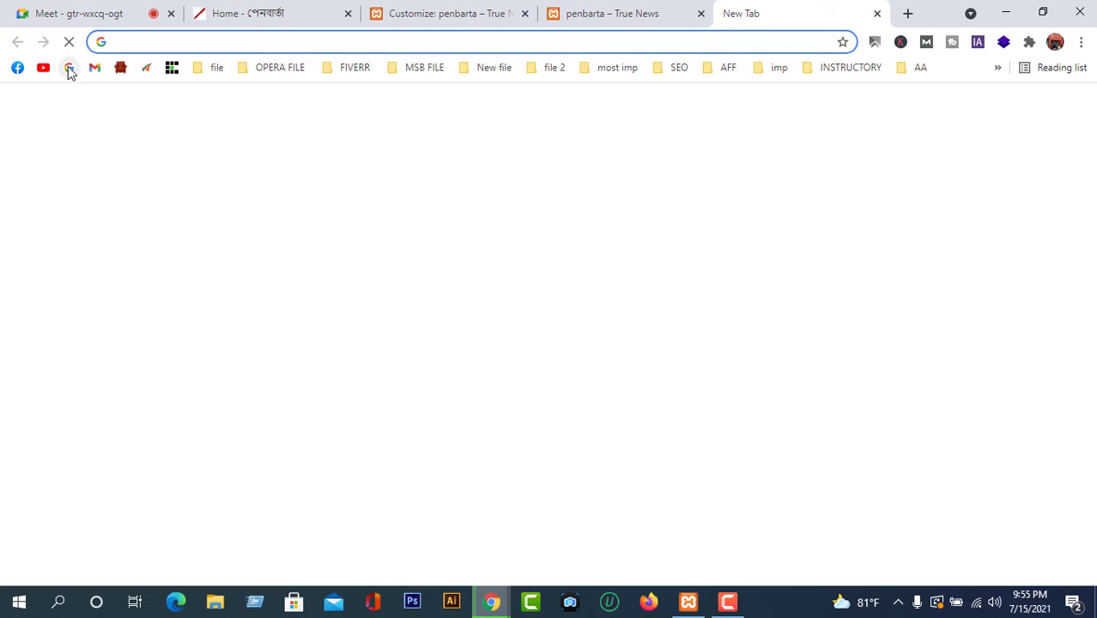
pyautogui.click(69, 68)
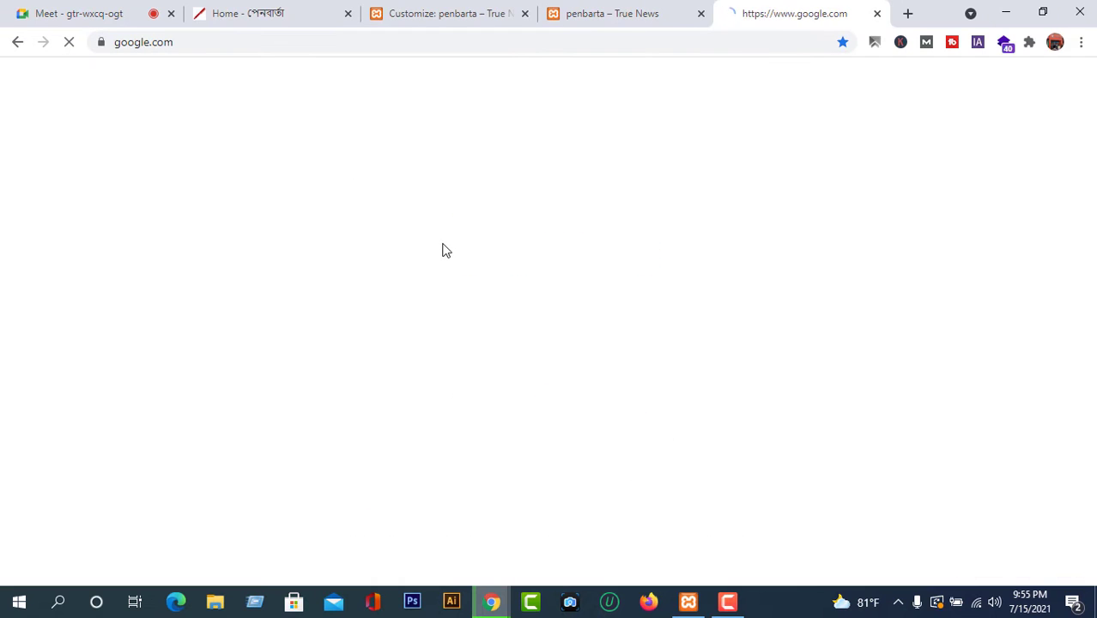
pyautogui.click(232, 157)
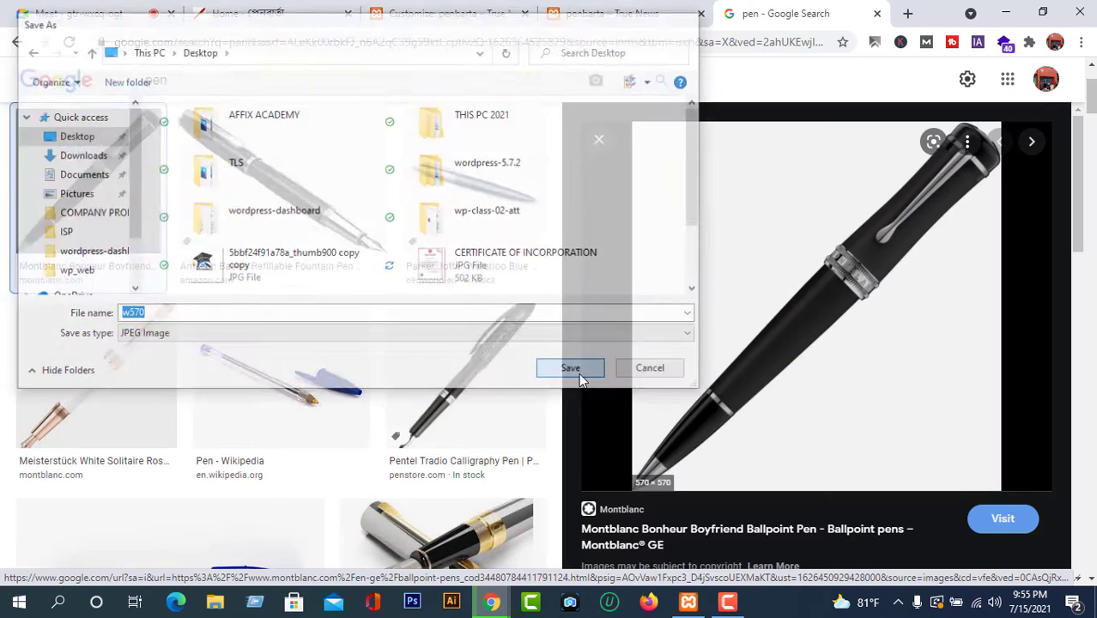
pyautogui.click(572, 369)
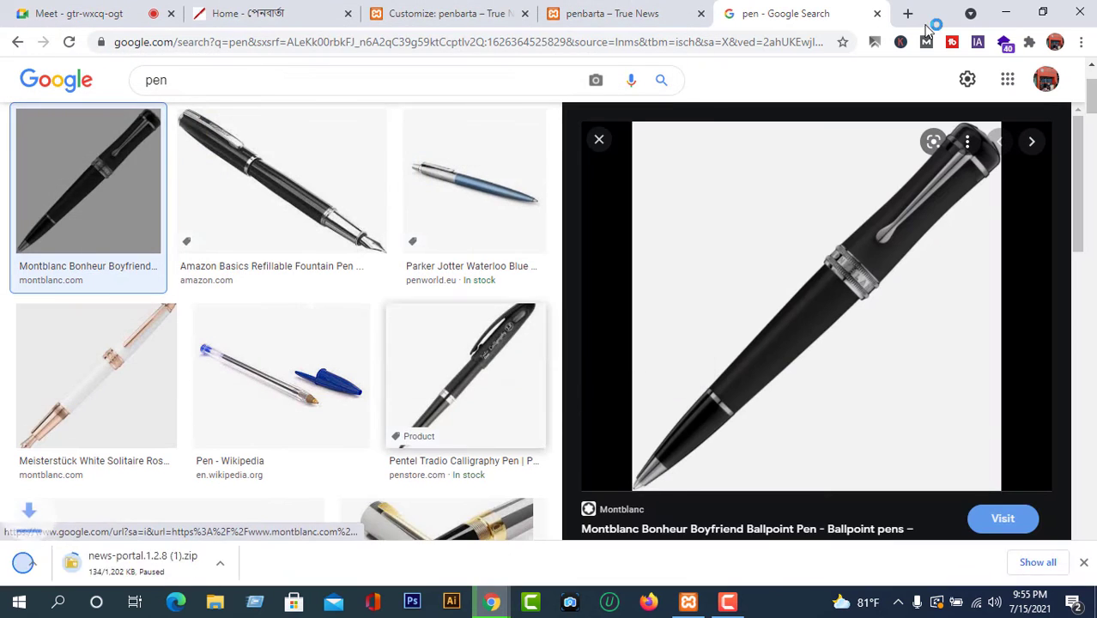
pyautogui.click(1007, 12)
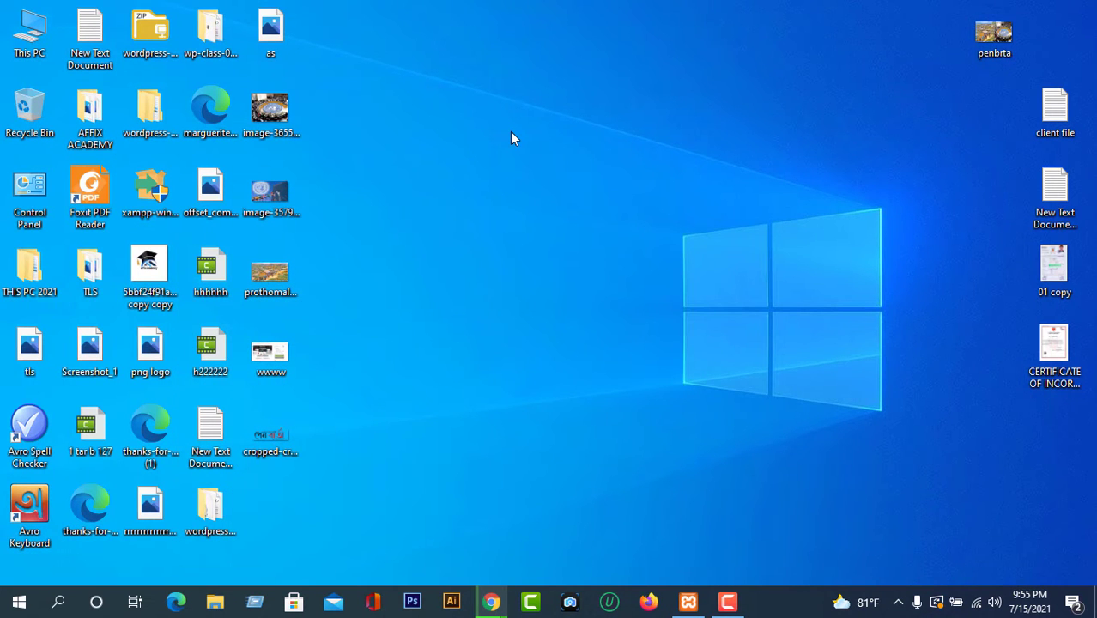
pyautogui.moveTo(490, 598)
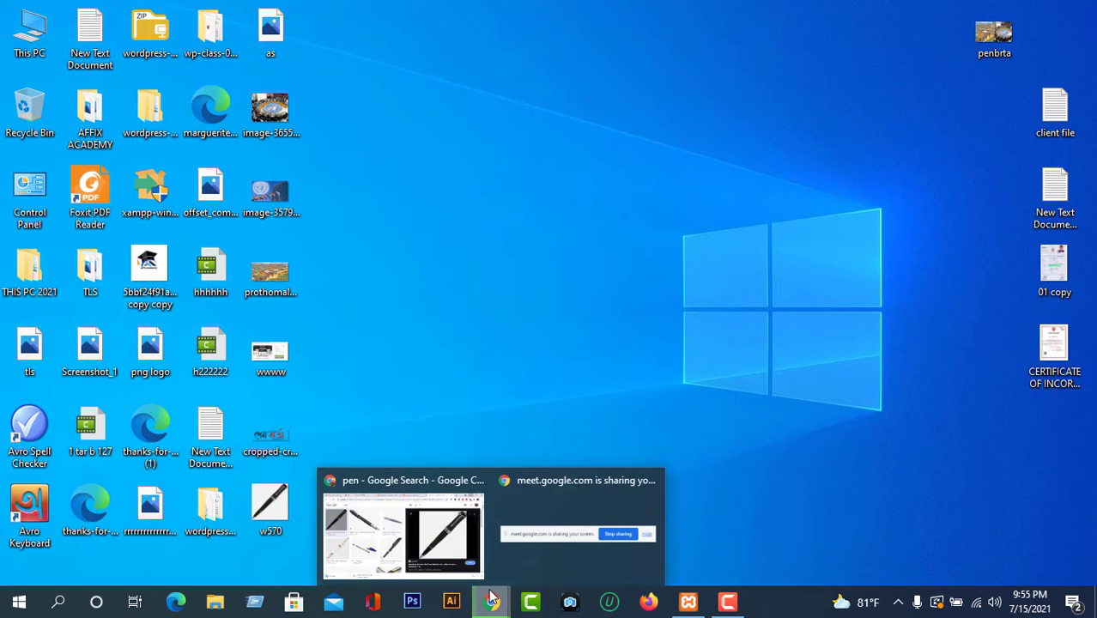
pyautogui.click(404, 532)
# Read the site icon size requirement in the Customizer, and open the w570 picture from the desktop in Paint
pyautogui.click(273, 10)
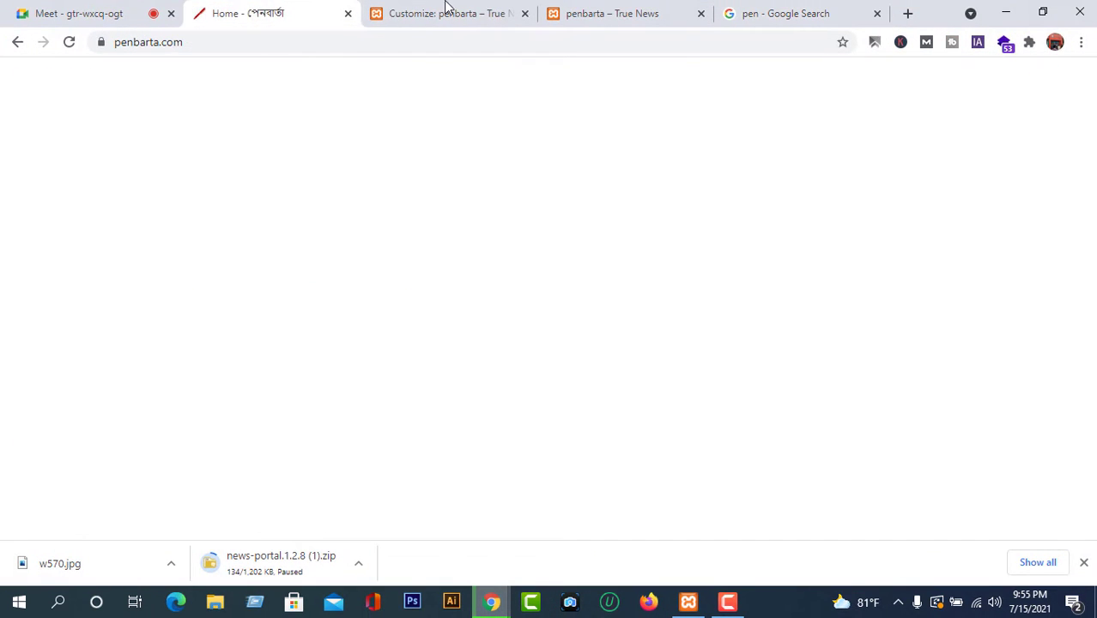
pyautogui.click(446, 8)
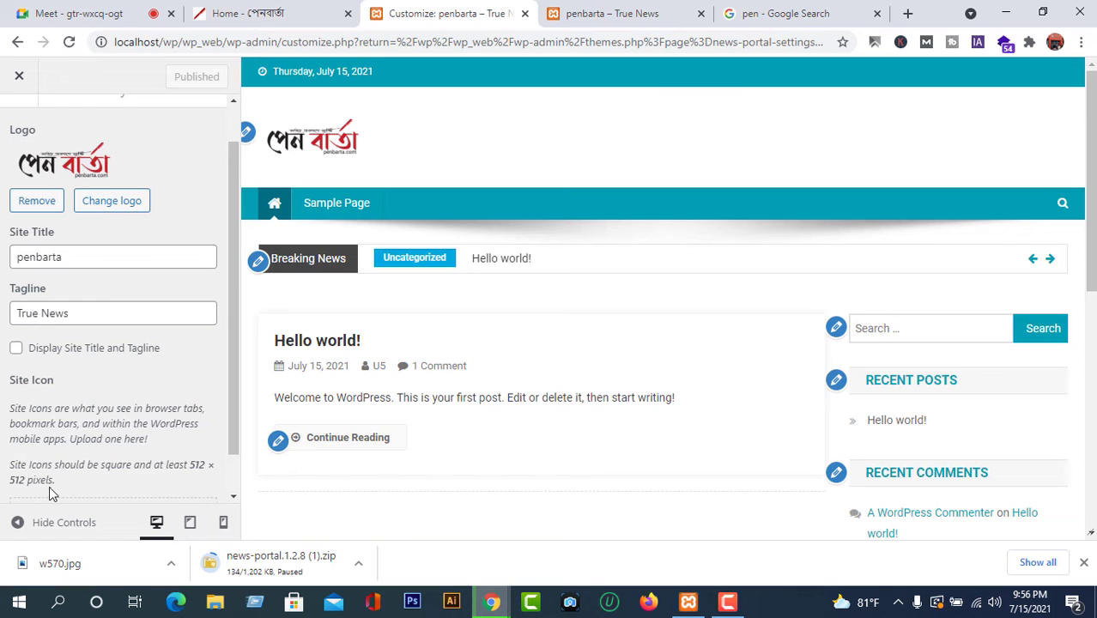
pyautogui.click(1010, 15)
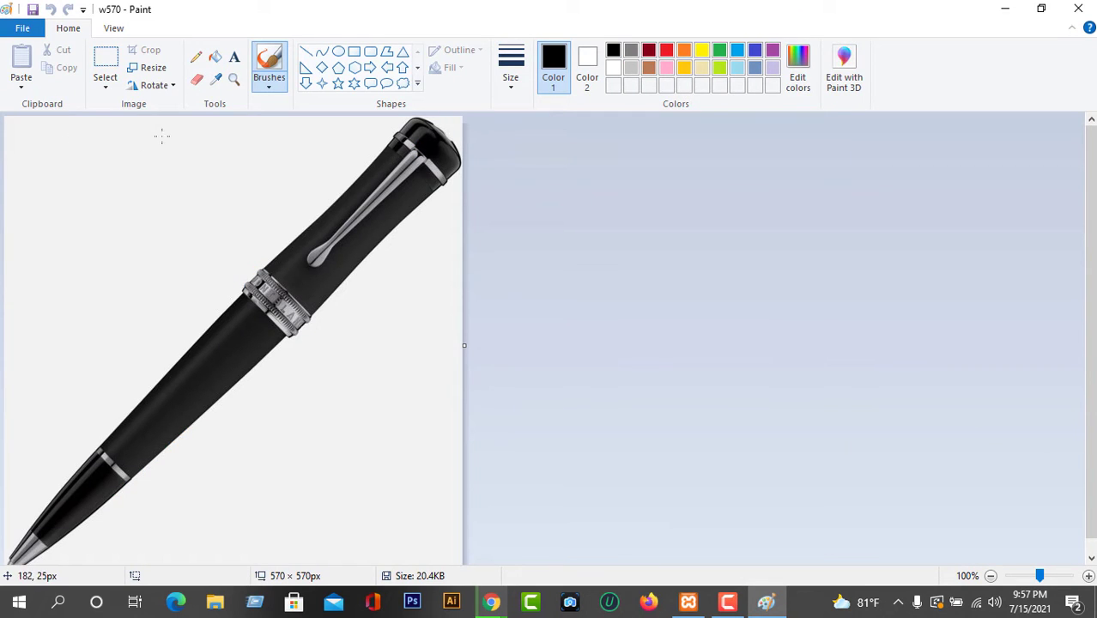
# Resize the pen picture to 512 by 512 pixels without maintaining the aspect ratio, and close Paint
pyautogui.click(149, 68)
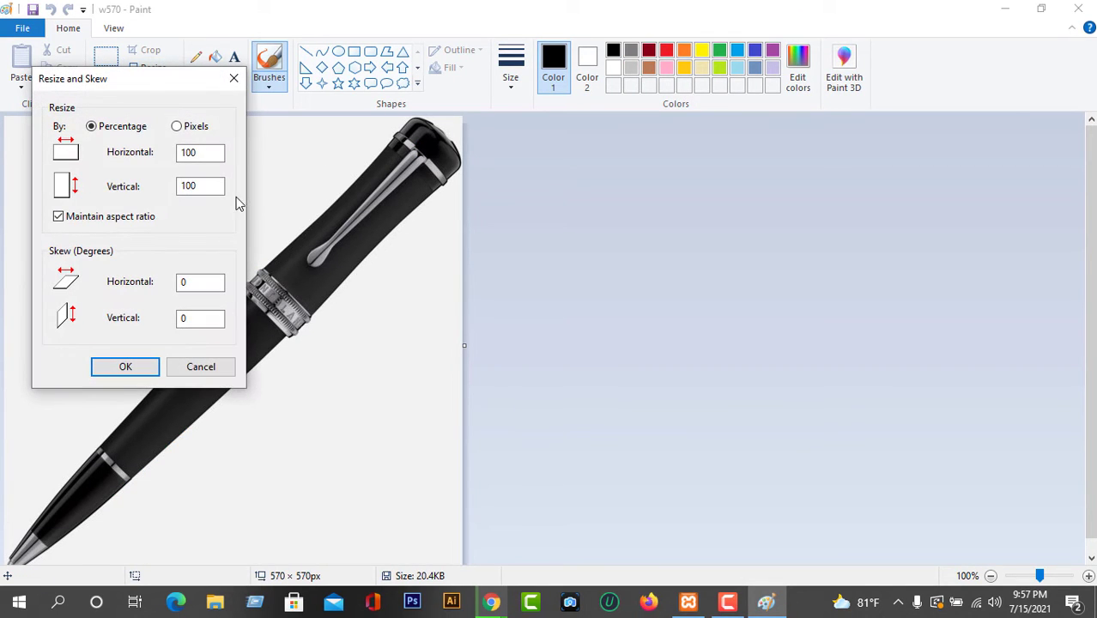
pyautogui.click(74, 218)
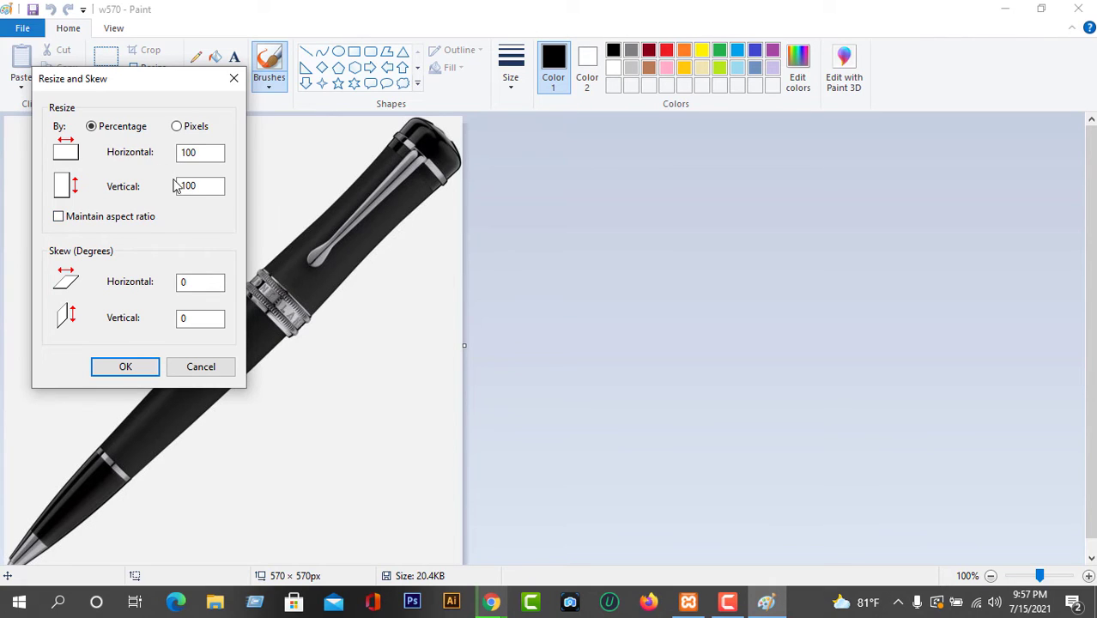
pyautogui.click(177, 127)
pyautogui.doubleClick(208, 155)
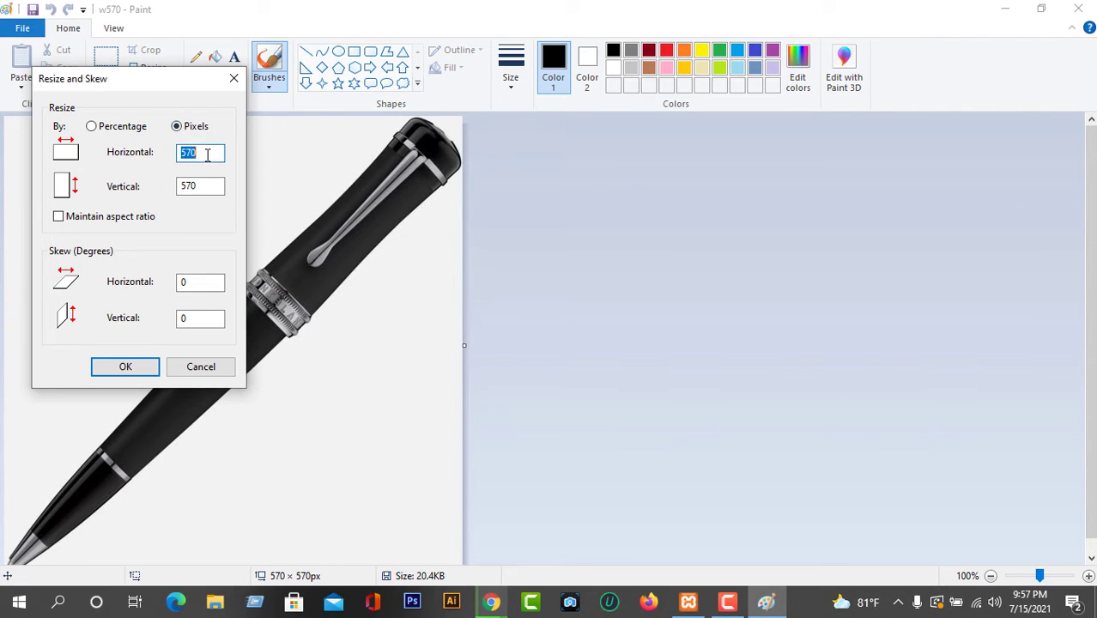
pyautogui.click(209, 155)
pyautogui.doubleClick(211, 188)
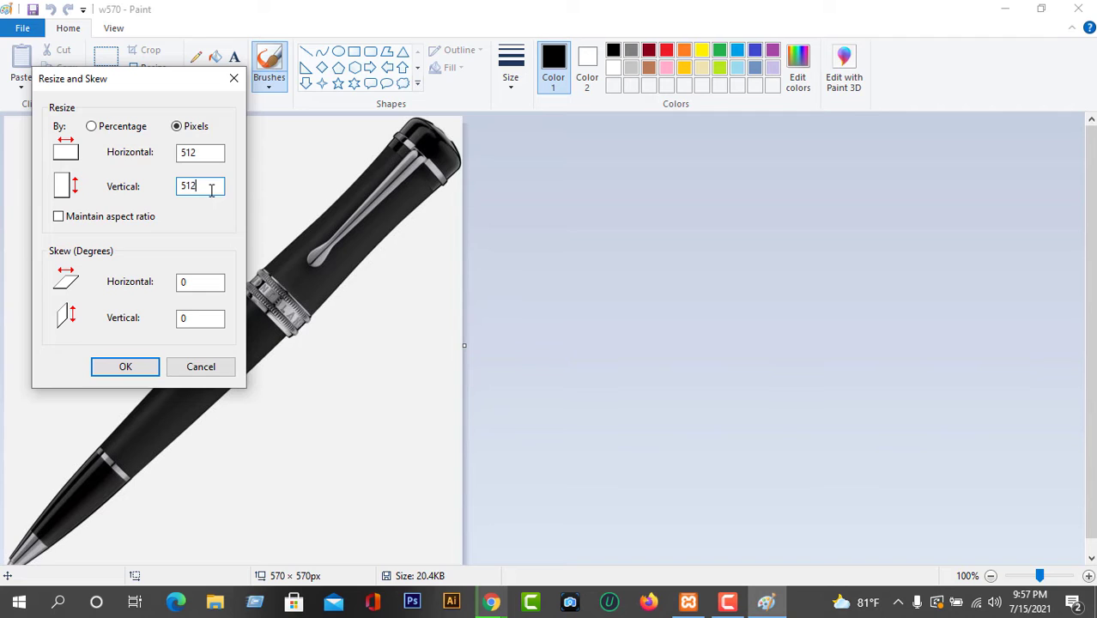
pyautogui.click(153, 367)
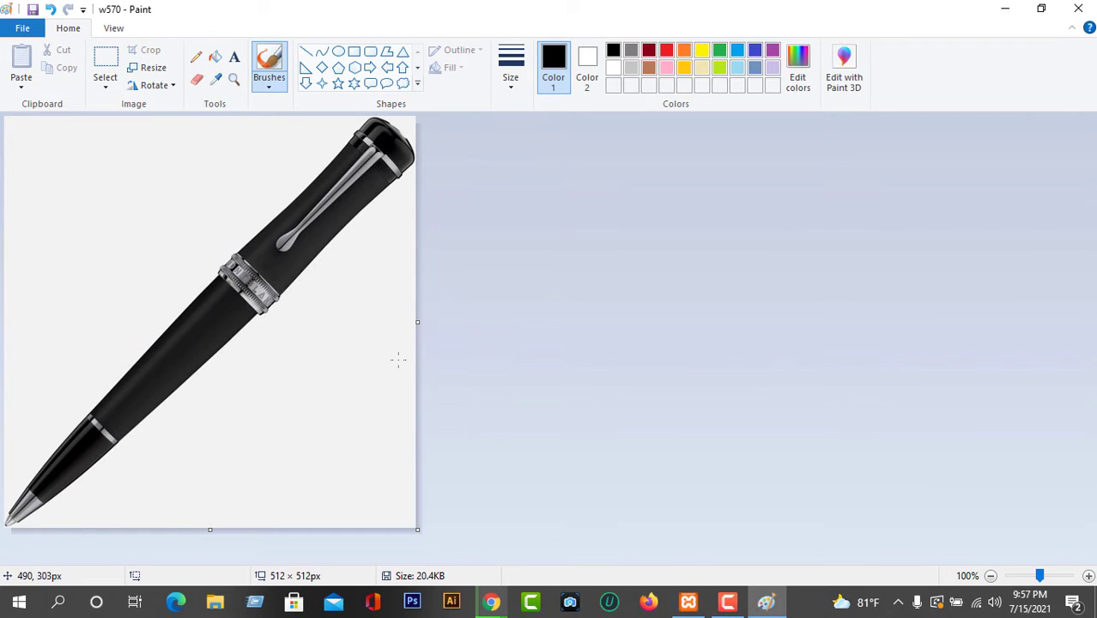
pyautogui.click(1078, 8)
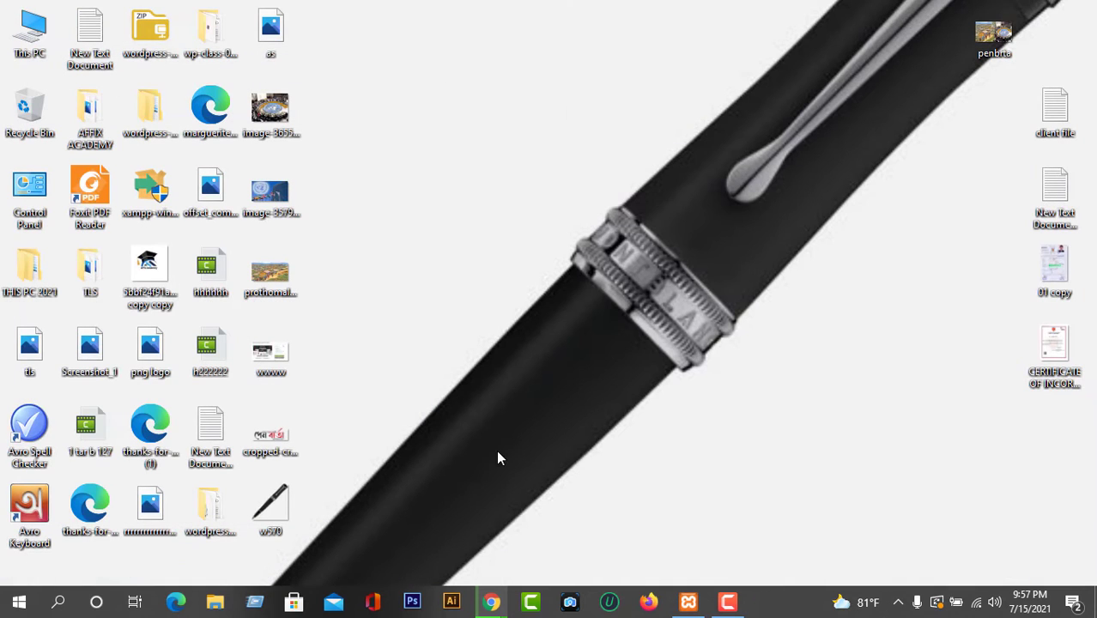
# Switch back to the Customizer in Chrome, upload w570.jpg, and select it as the site icon
pyautogui.moveTo(491, 601)
pyautogui.click(432, 554)
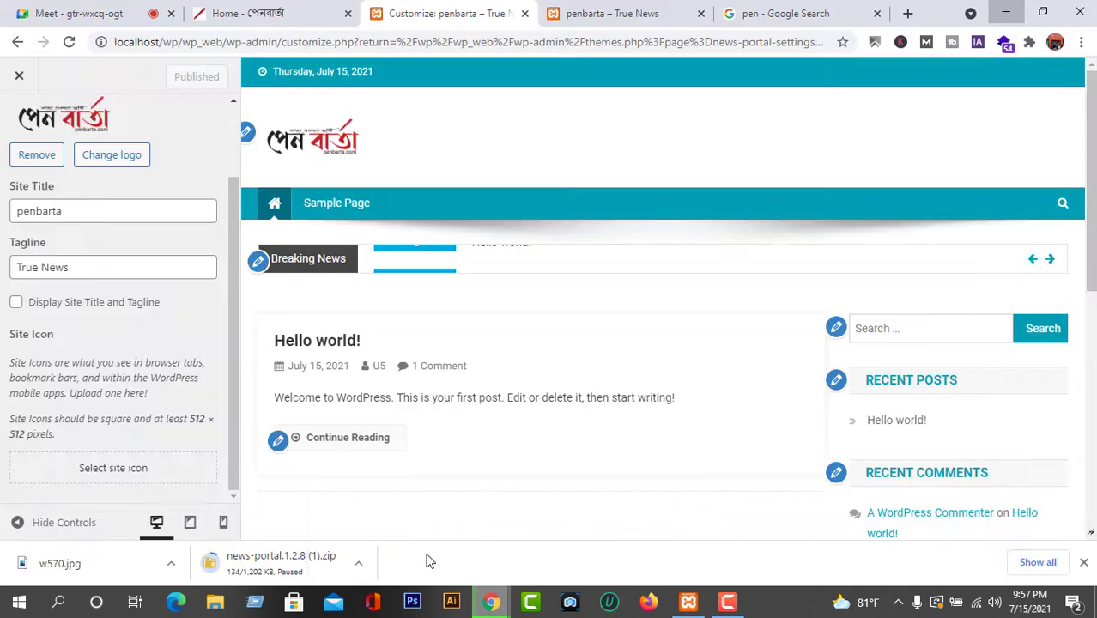
pyautogui.click(112, 469)
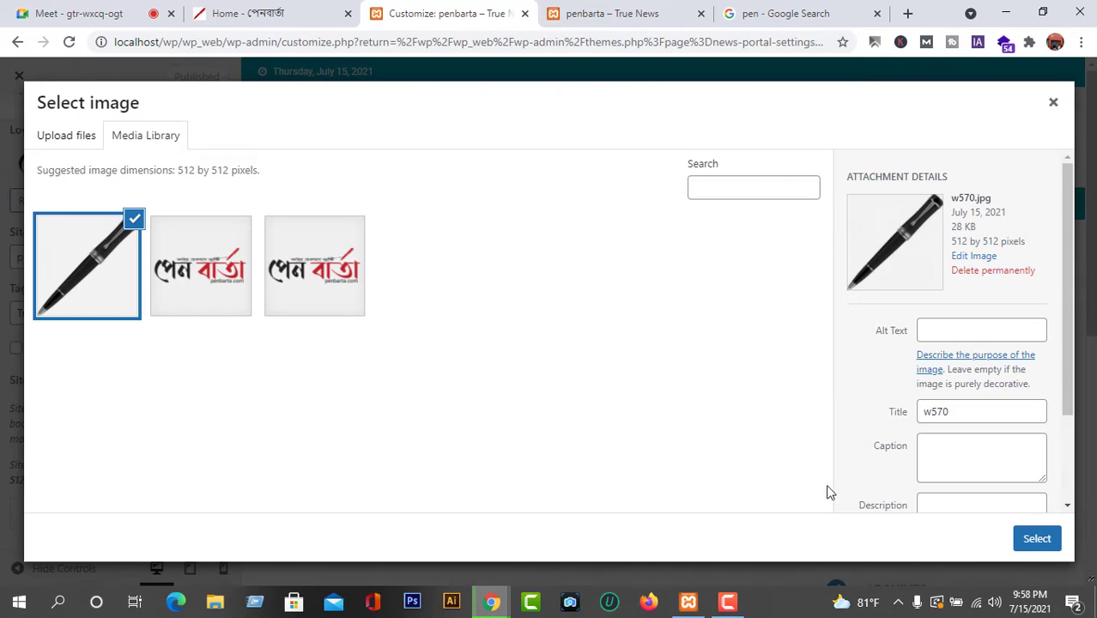
pyautogui.click(1026, 541)
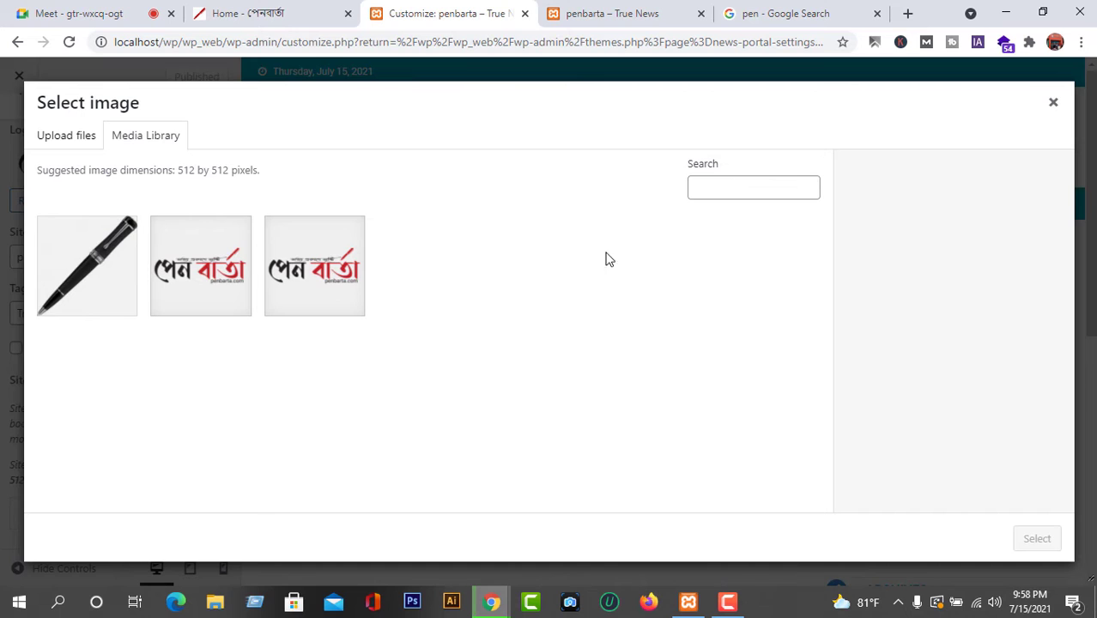
pyautogui.scroll(-1, 113, 429)
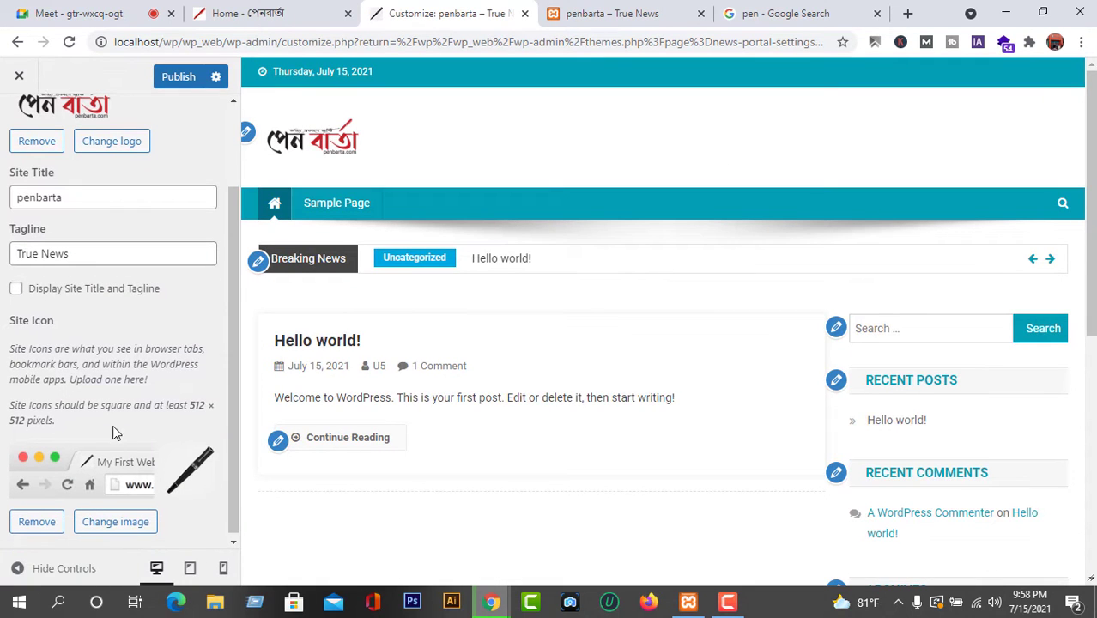
# Publish the new site icon, and compare the reloaded local site's tab icon with the one on penbarta.com
pyautogui.click(175, 78)
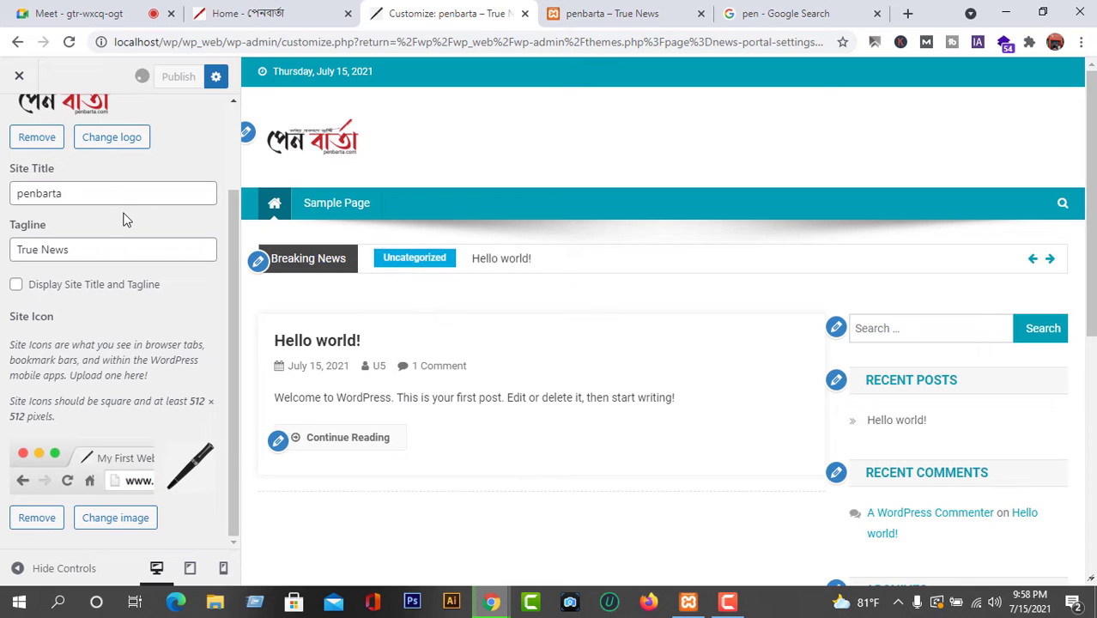
pyautogui.click(626, 11)
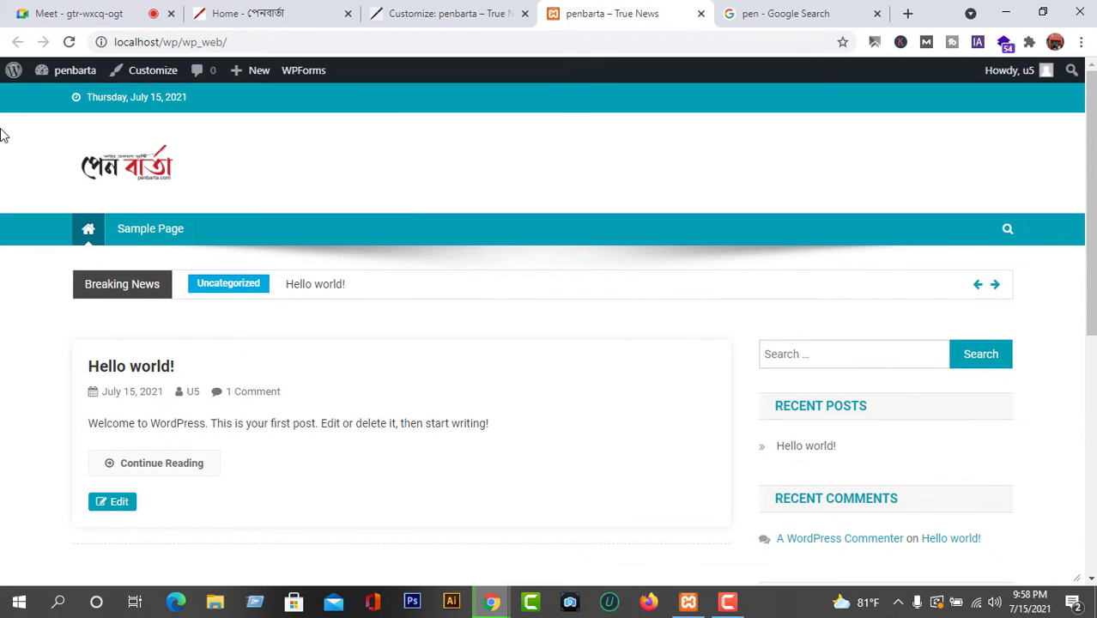
pyautogui.click(70, 42)
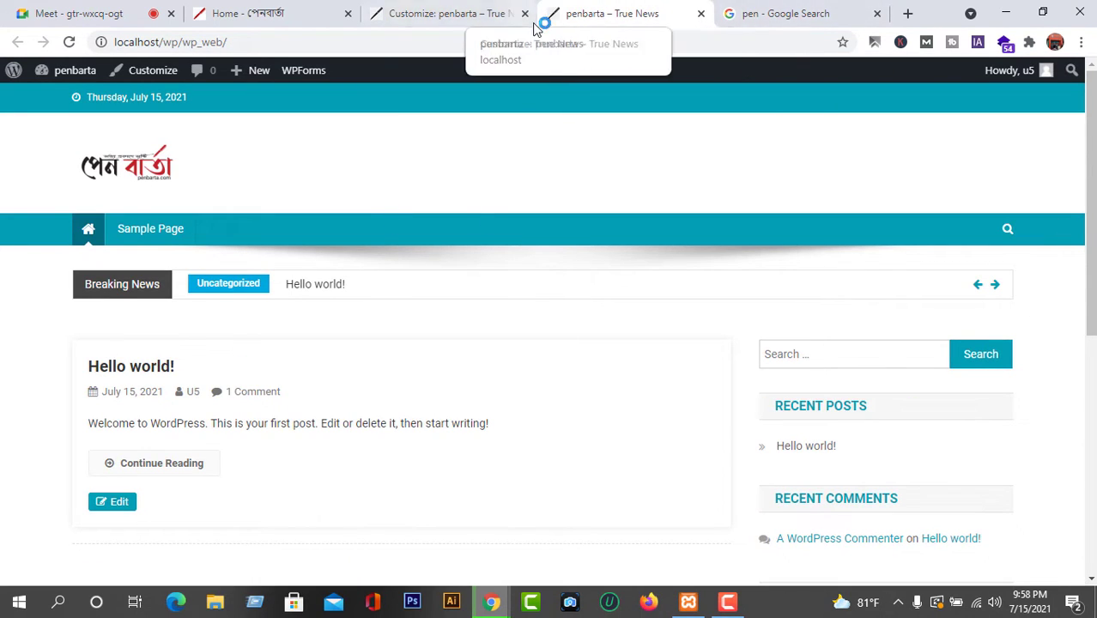
pyautogui.click(265, 14)
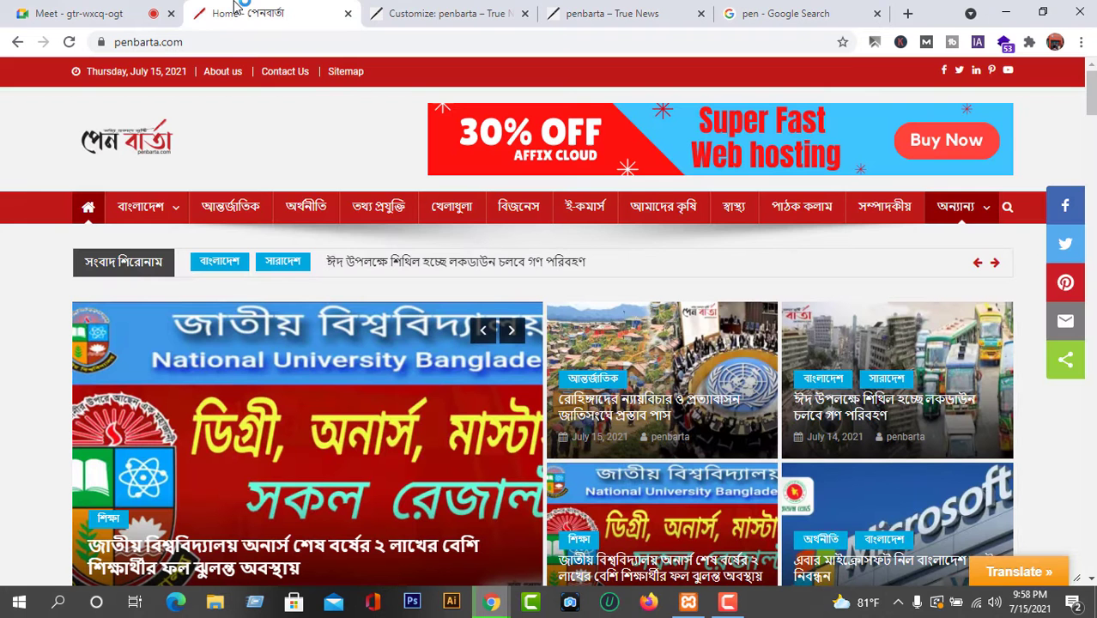
pyautogui.click(613, 10)
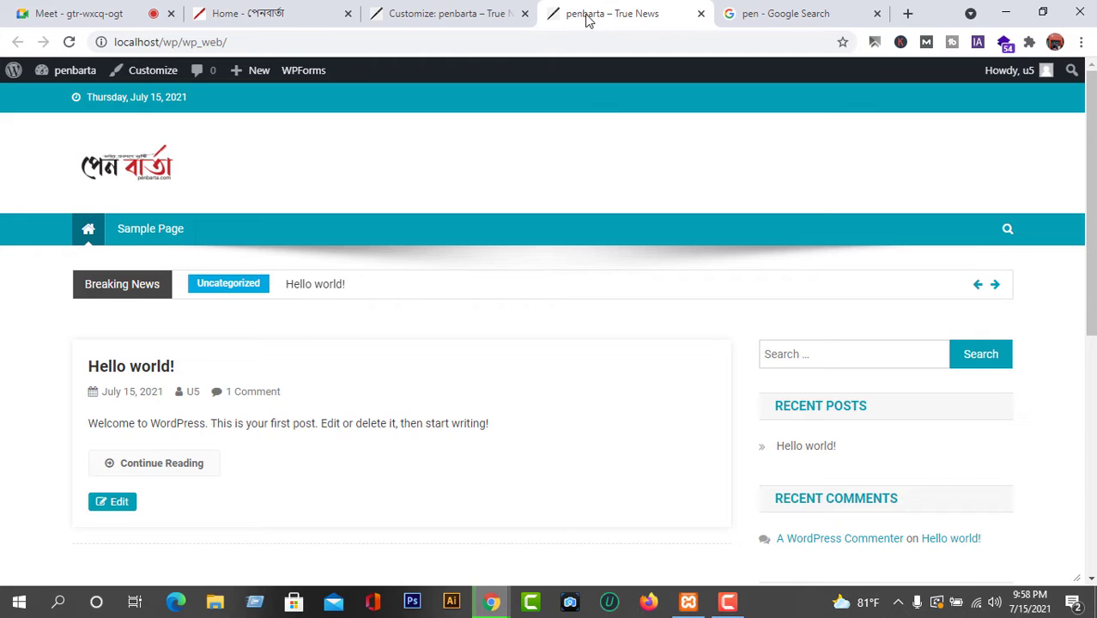
pyautogui.click(244, 14)
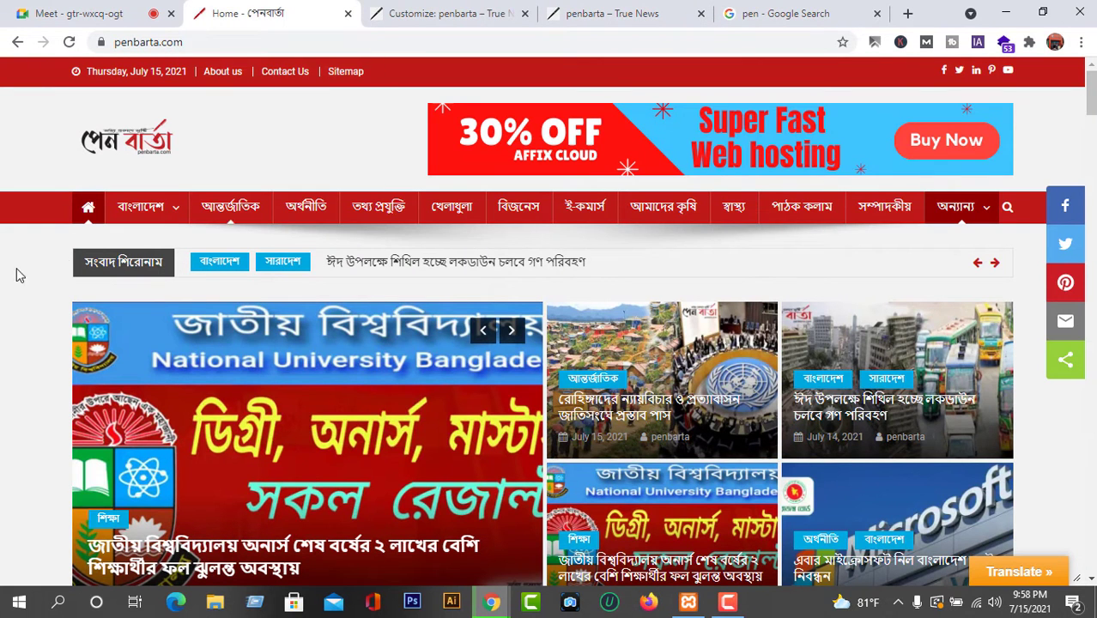
# Close the pen image search, and return from Site Identity to the General Settings list in the Customizer
pyautogui.click(803, 12)
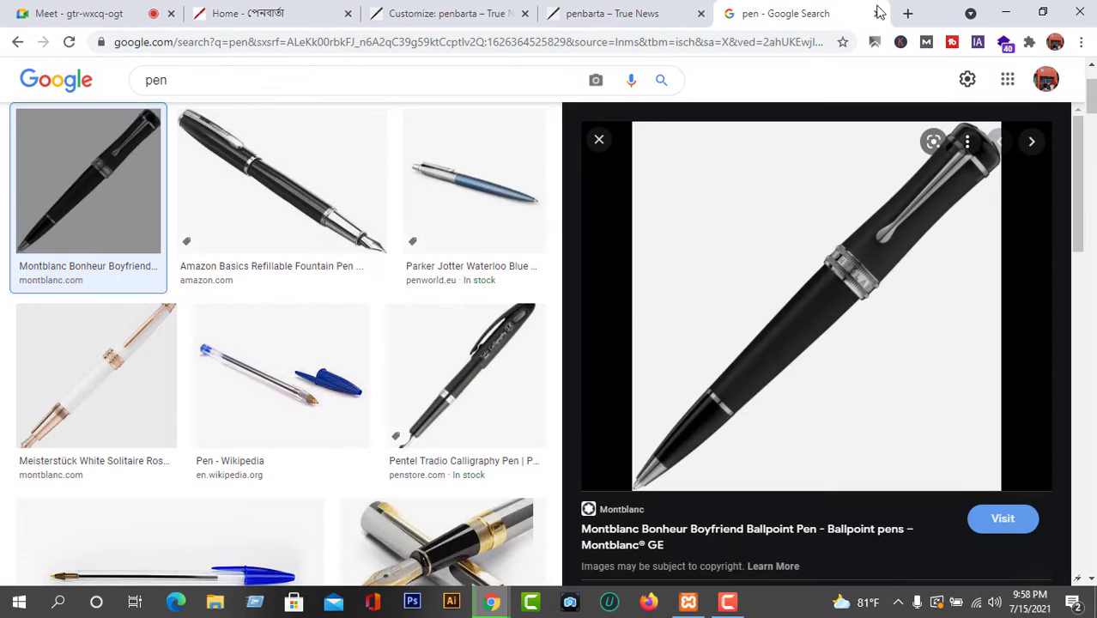
pyautogui.click(877, 14)
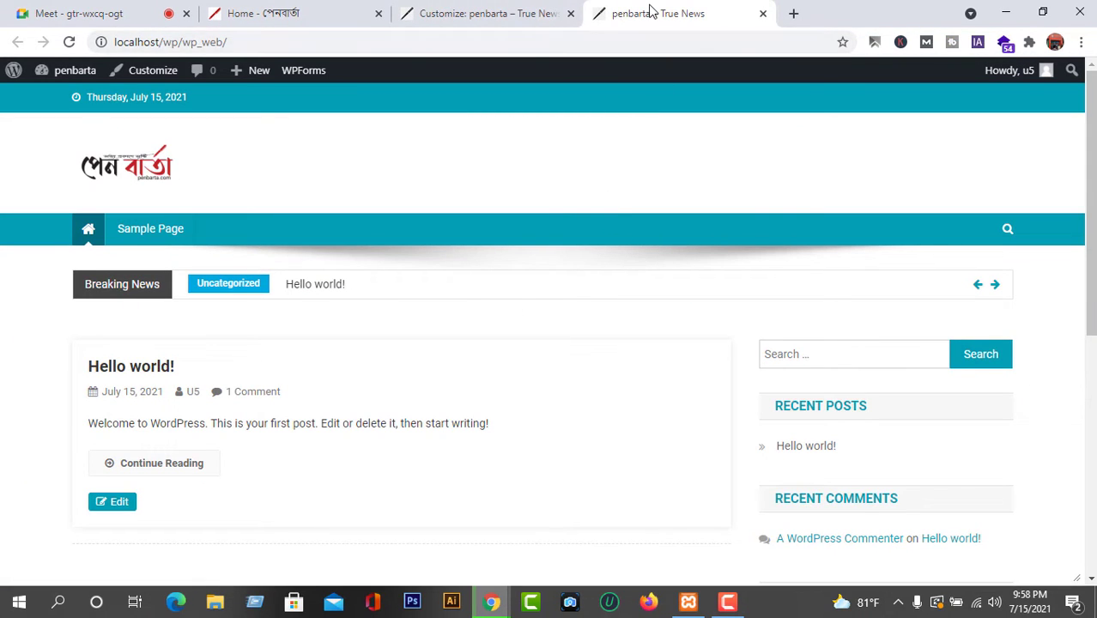
pyautogui.click(507, 24)
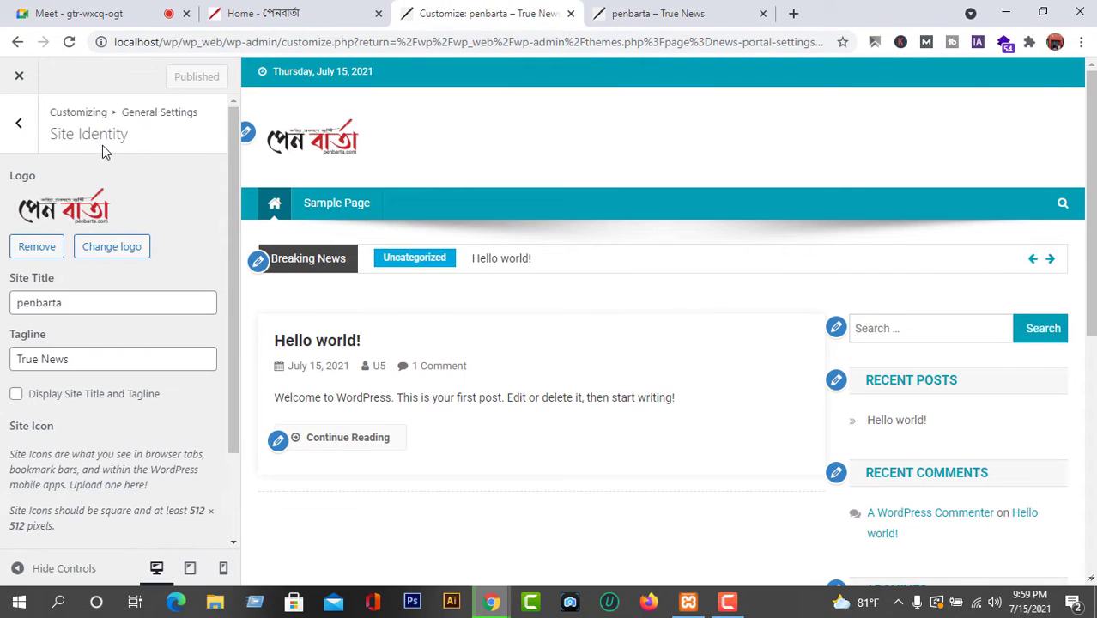
pyautogui.click(654, 11)
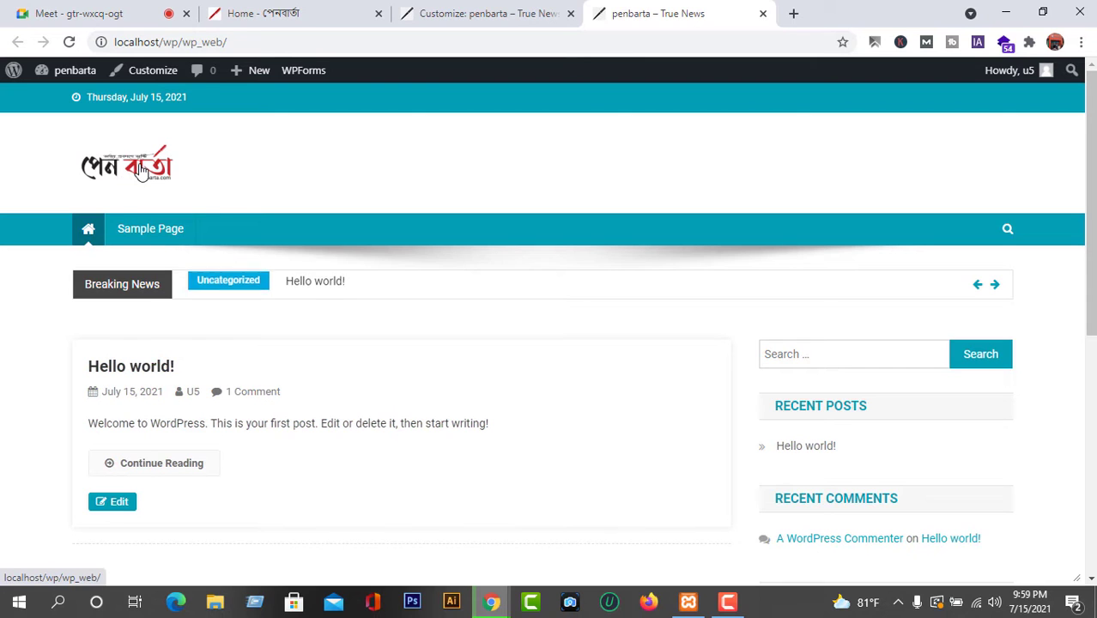
pyautogui.click(485, 13)
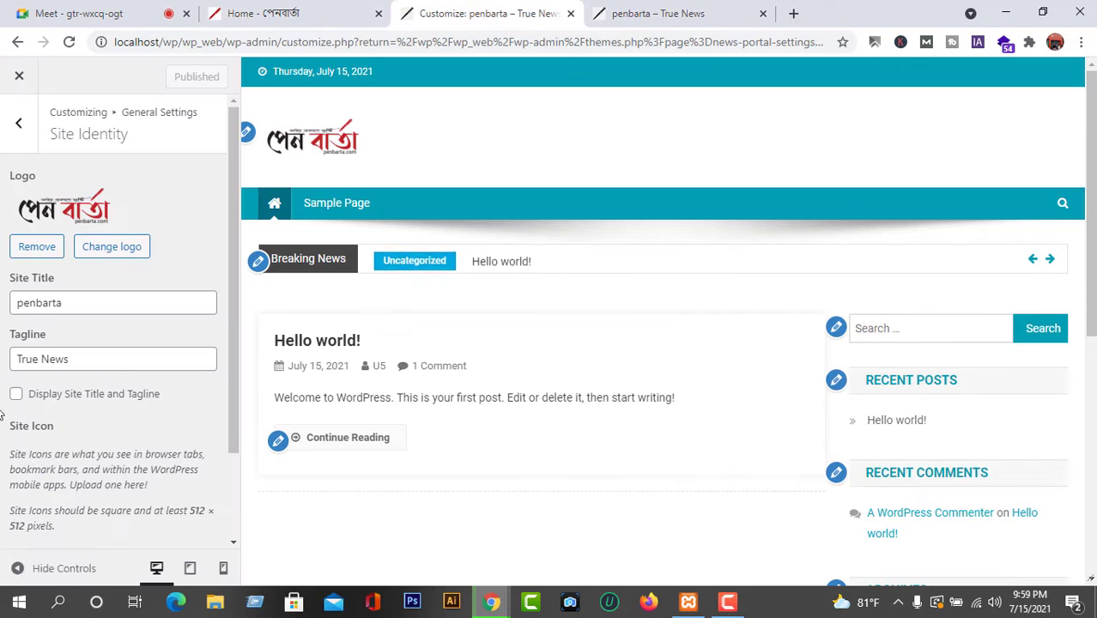
pyautogui.click(19, 123)
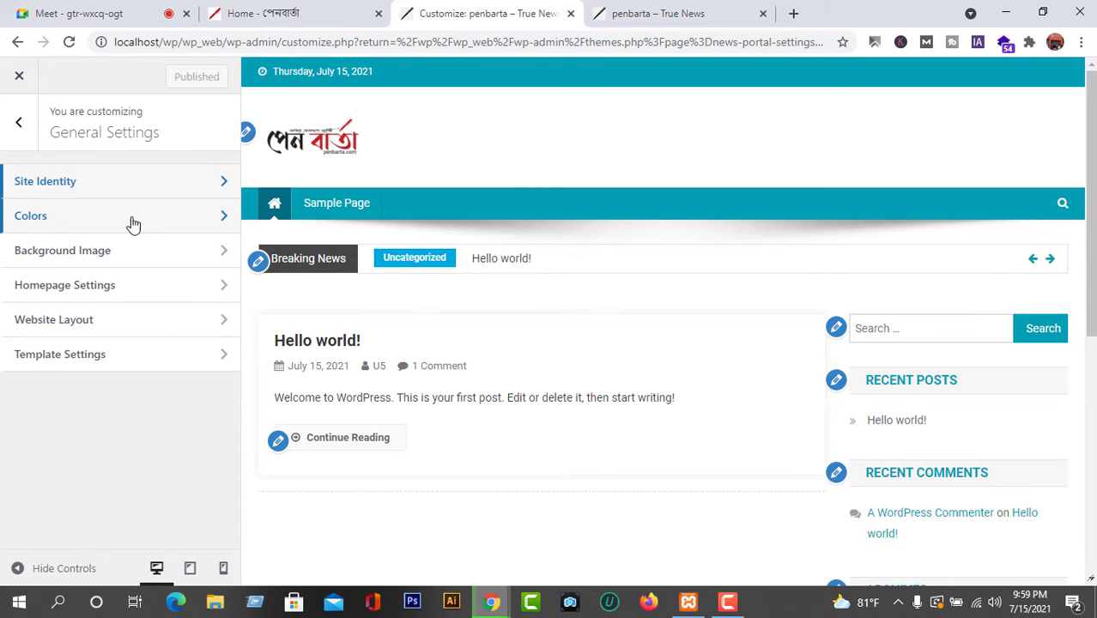
# Check penbarta.com's header color for reference, and open W3Schools' HTML Color Picker through a Google search for color picker
pyautogui.hotkey('ctrl', 'shift', 'Tab')
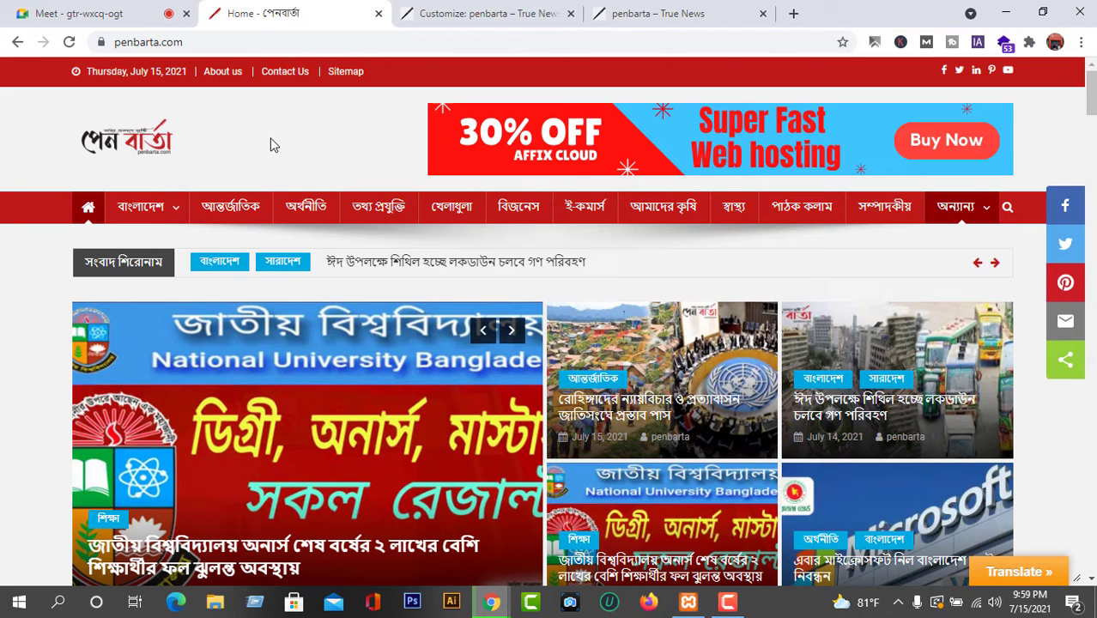
pyautogui.click(455, 10)
pyautogui.hotkey('ctrl', 'shift', 'Tab')
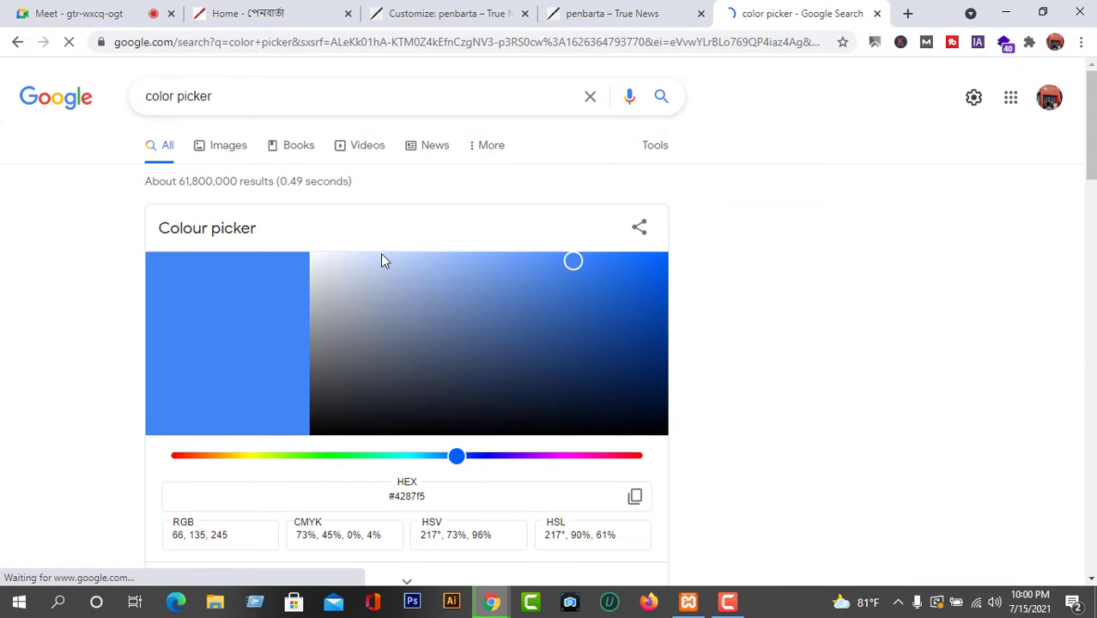
pyautogui.scroll(-4, 457, 355)
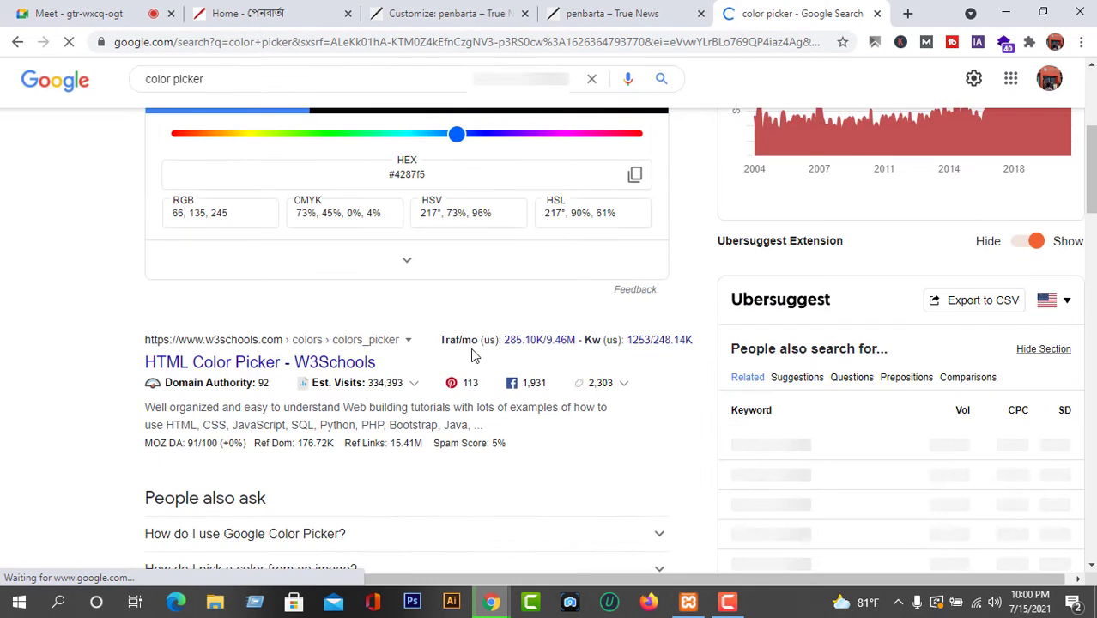
pyautogui.scroll(4, 360, 367)
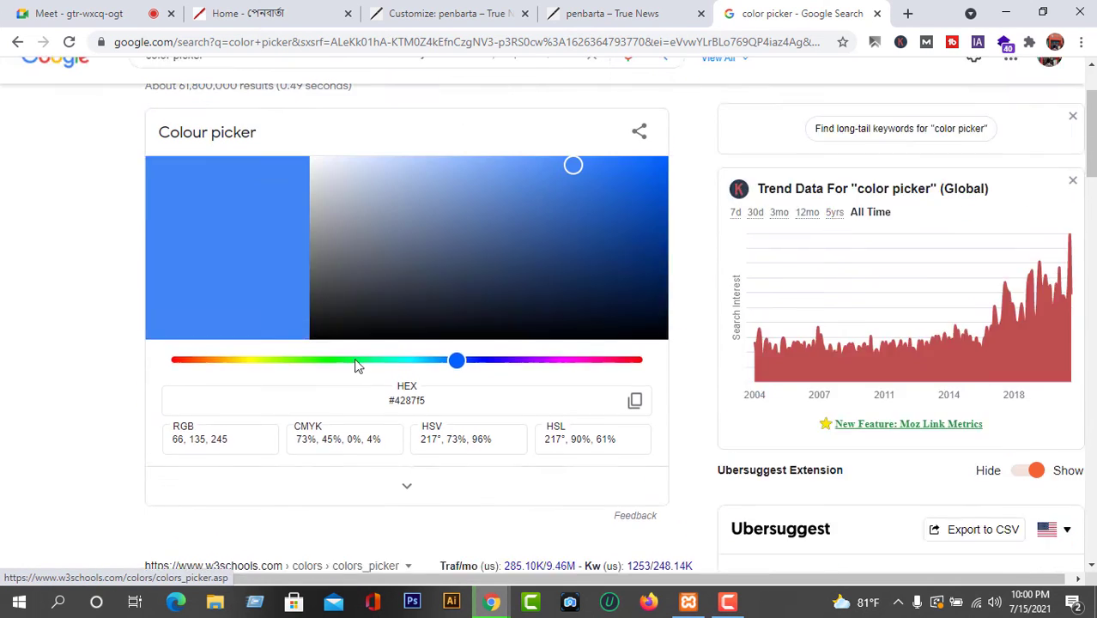
pyautogui.scroll(-3, 381, 361)
pyautogui.click(275, 441)
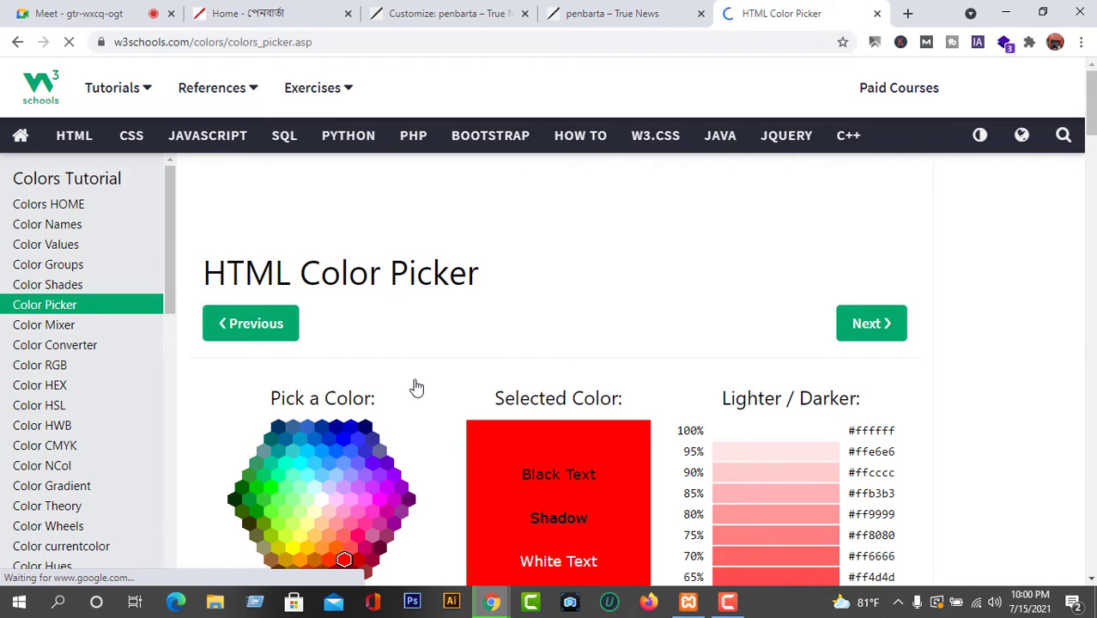
# Choose the dark red #cc0000 in the W3Schools color hexagon and copy its hex code
pyautogui.scroll(-4, 415, 386)
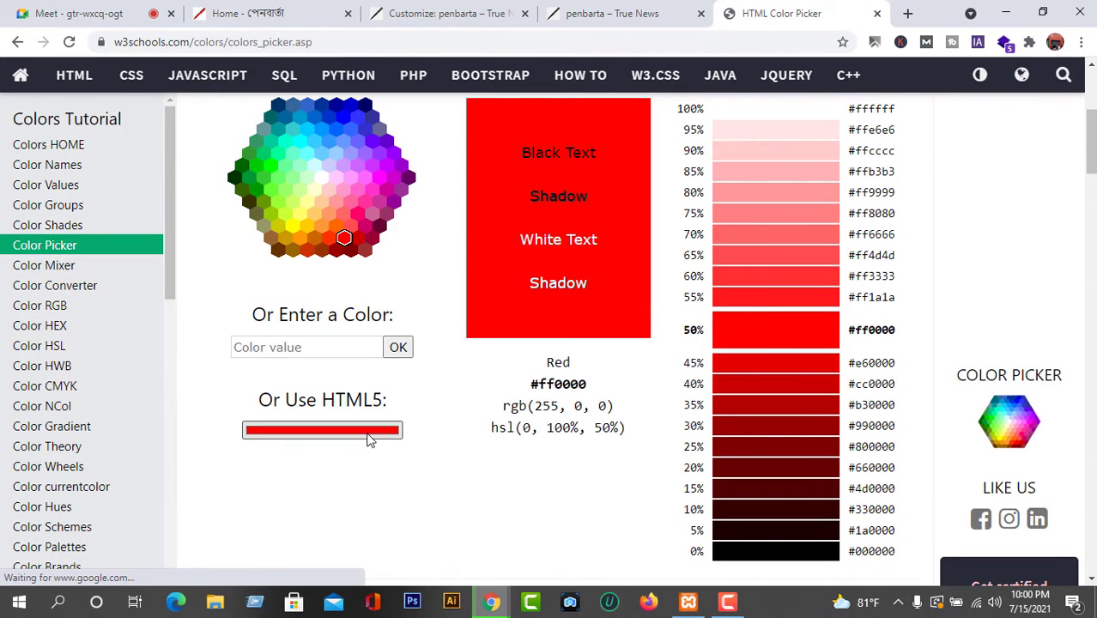
pyautogui.scroll(2, 515, 450)
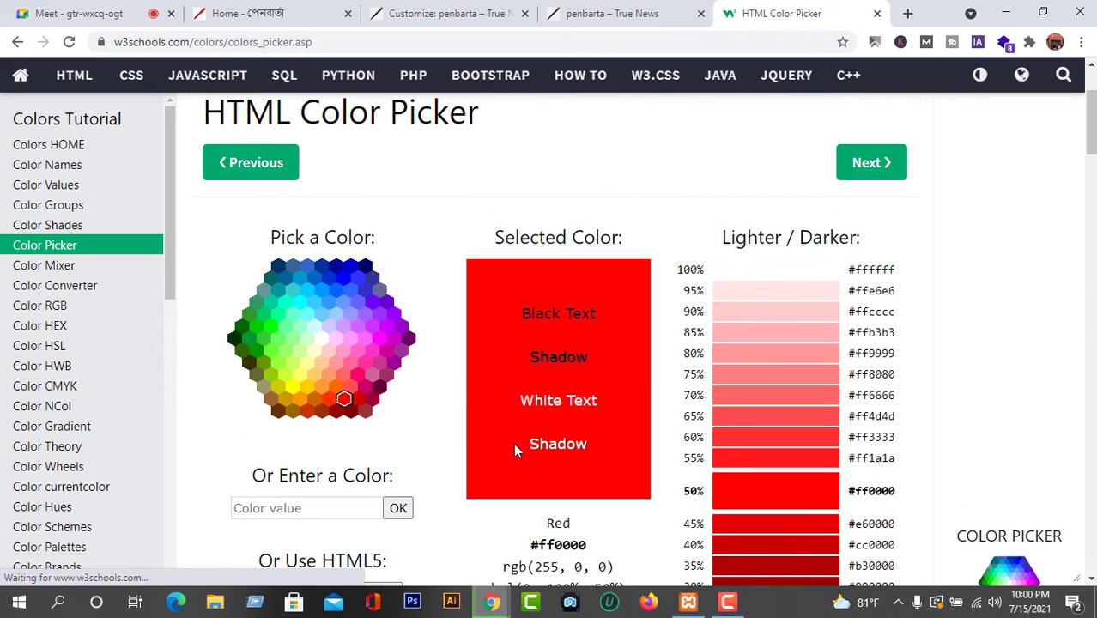
pyautogui.scroll(-1, 515, 429)
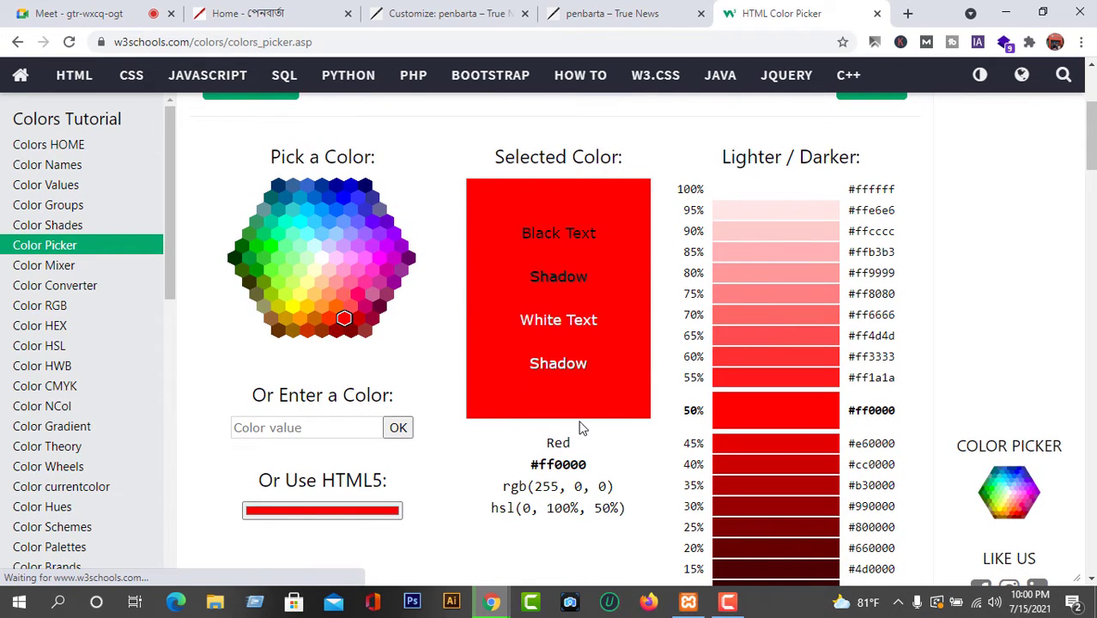
pyautogui.click(358, 320)
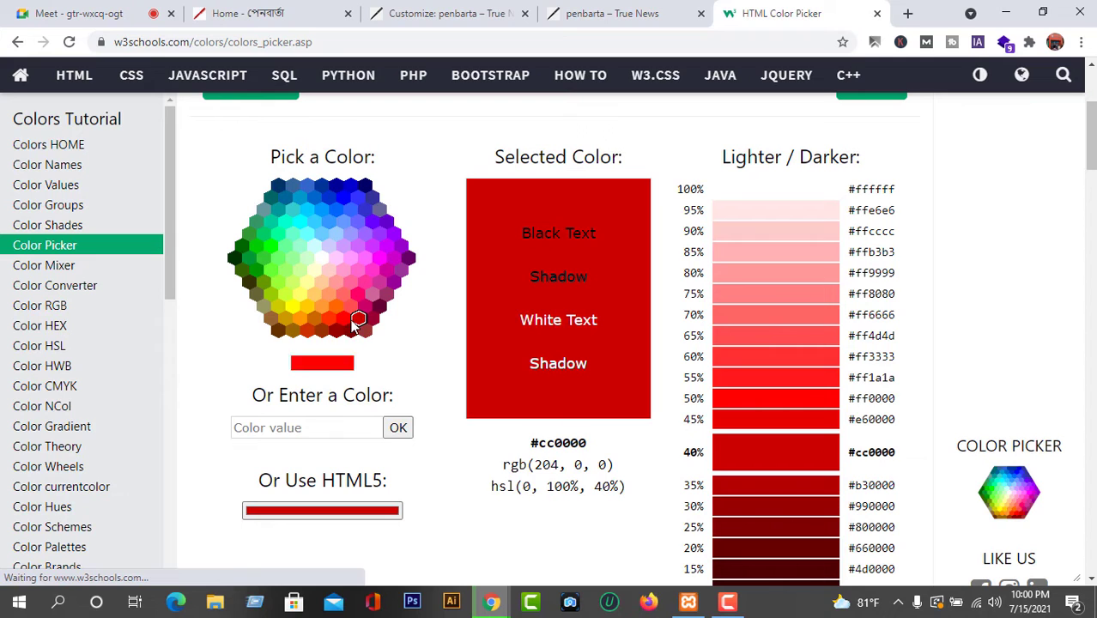
pyautogui.click(343, 318)
pyautogui.click(359, 320)
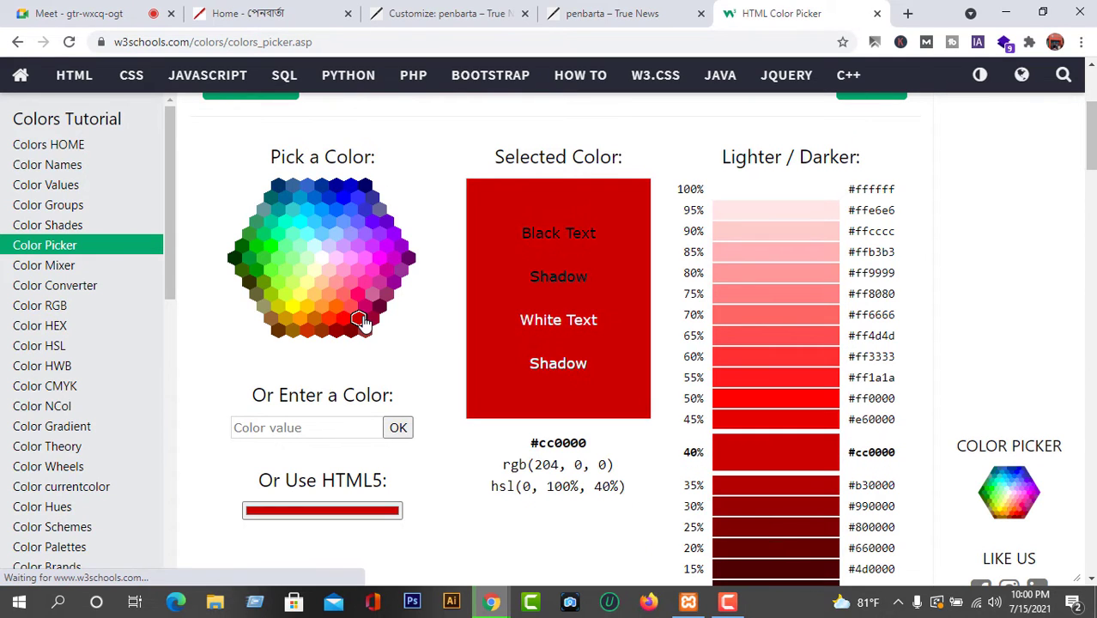
pyautogui.scroll(-2, 559, 386)
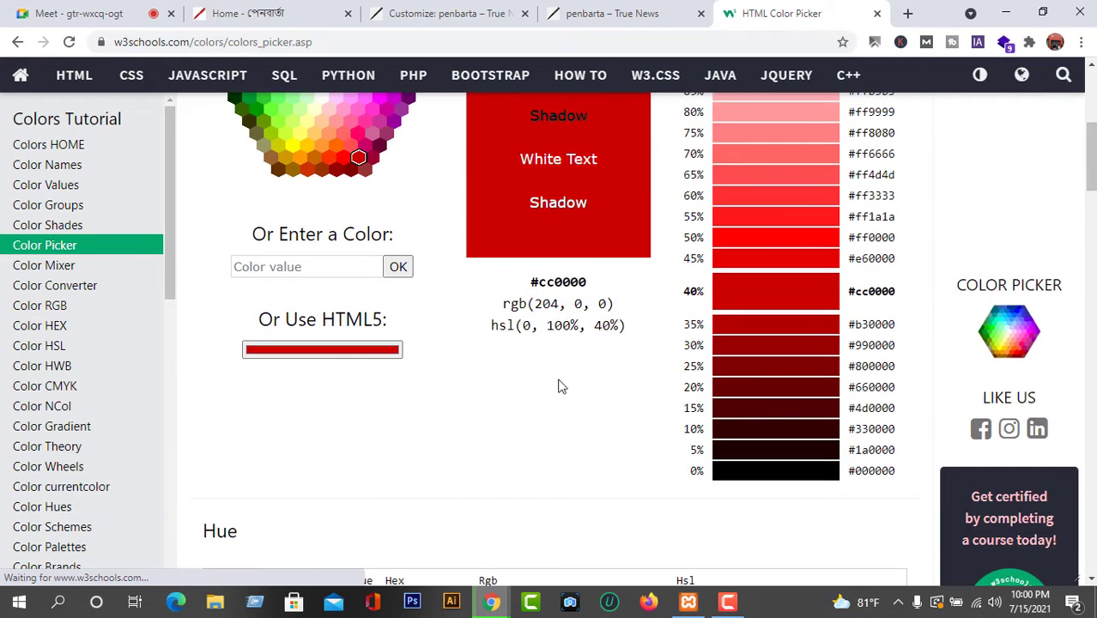
pyautogui.scroll(2, 556, 360)
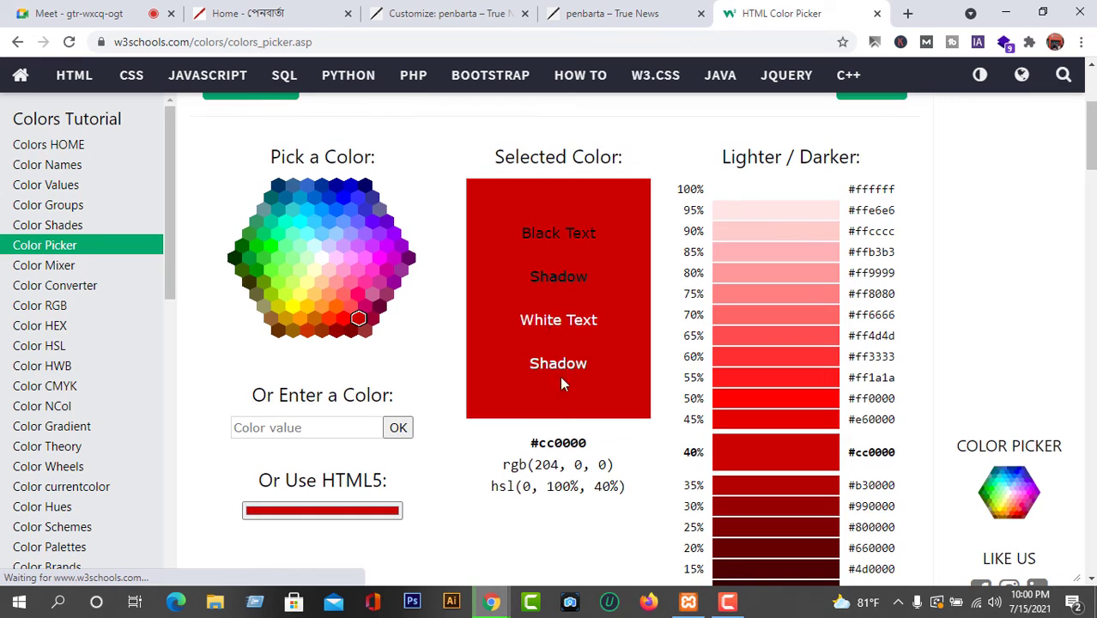
pyautogui.tripleClick(554, 440)
pyautogui.press('super+c')
# Return to the Customizer's Colors settings and set the Theme Color to #cc0000
pyautogui.click(576, 7)
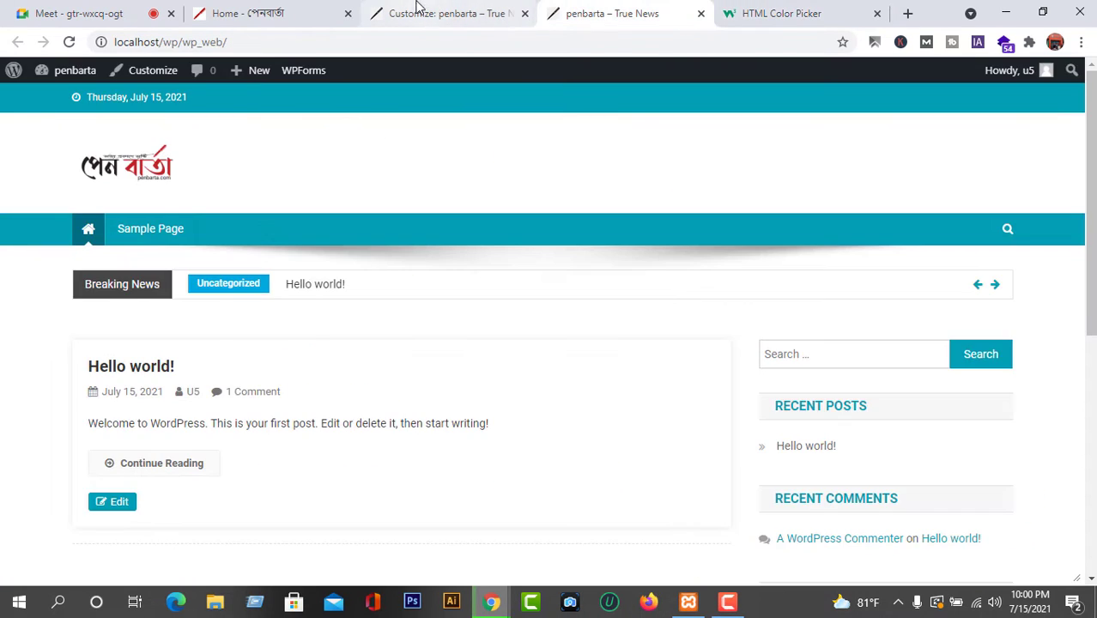
pyautogui.click(446, 13)
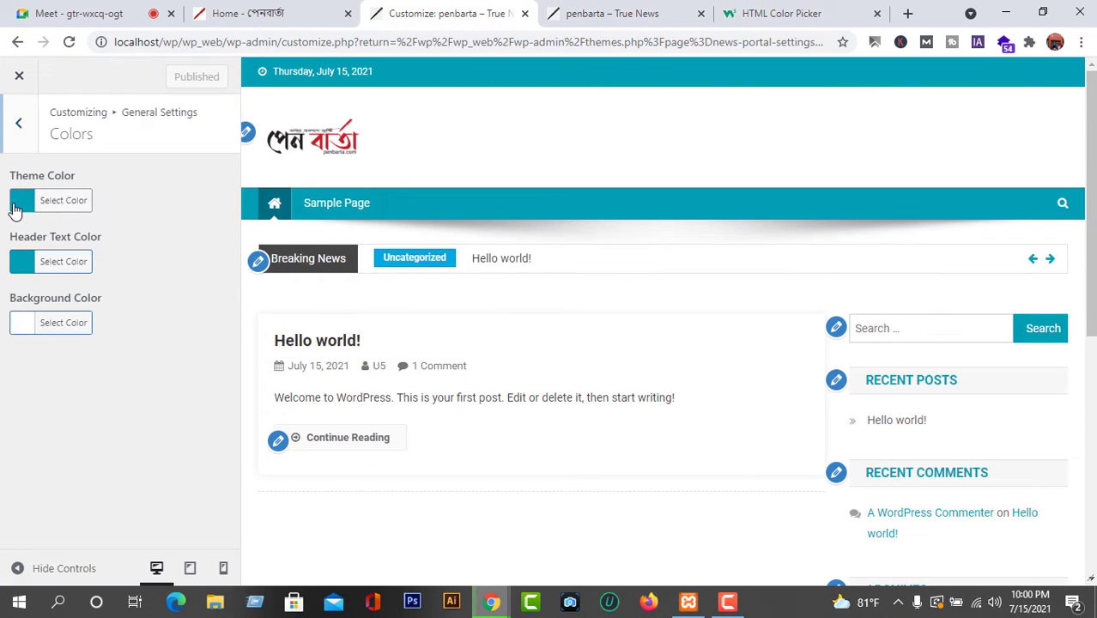
pyautogui.click(13, 208)
pyautogui.doubleClick(123, 201)
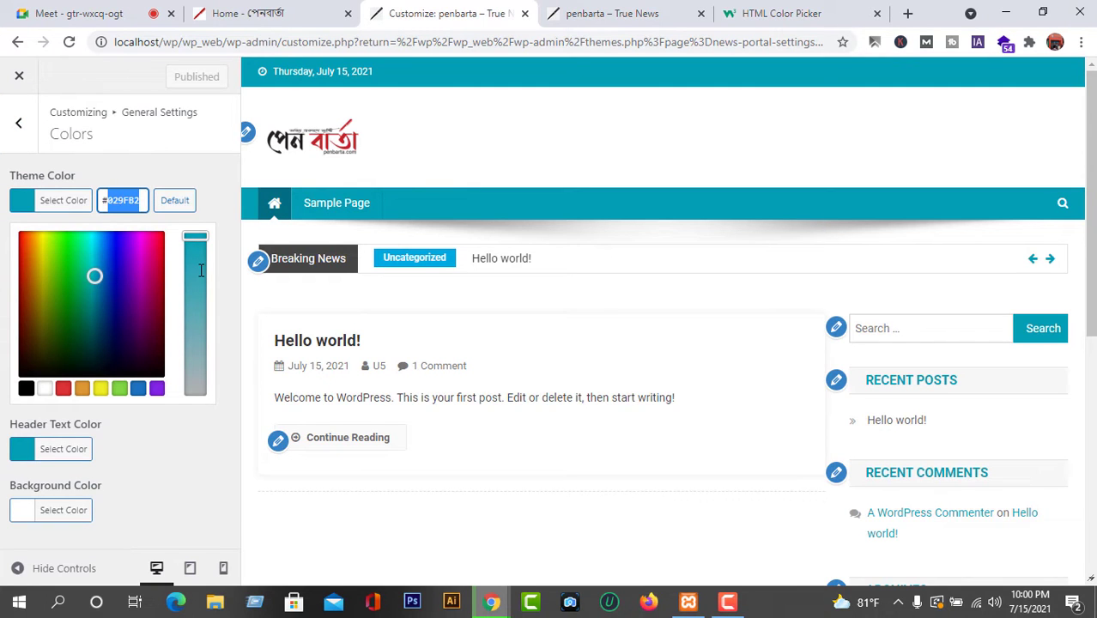
pyautogui.hotkey('ctrl', 'v')
pyautogui.click(21, 203)
# Check the header colors on penbarta.com for reference, and publish the new theme color in the Customizer
pyautogui.click(17, 266)
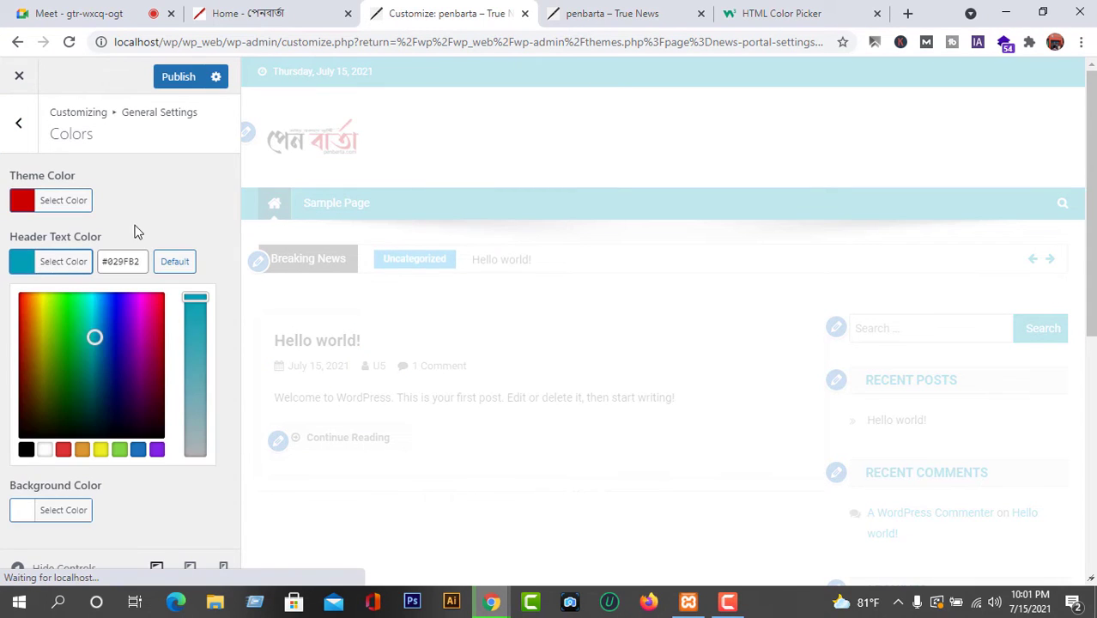
pyautogui.click(237, 10)
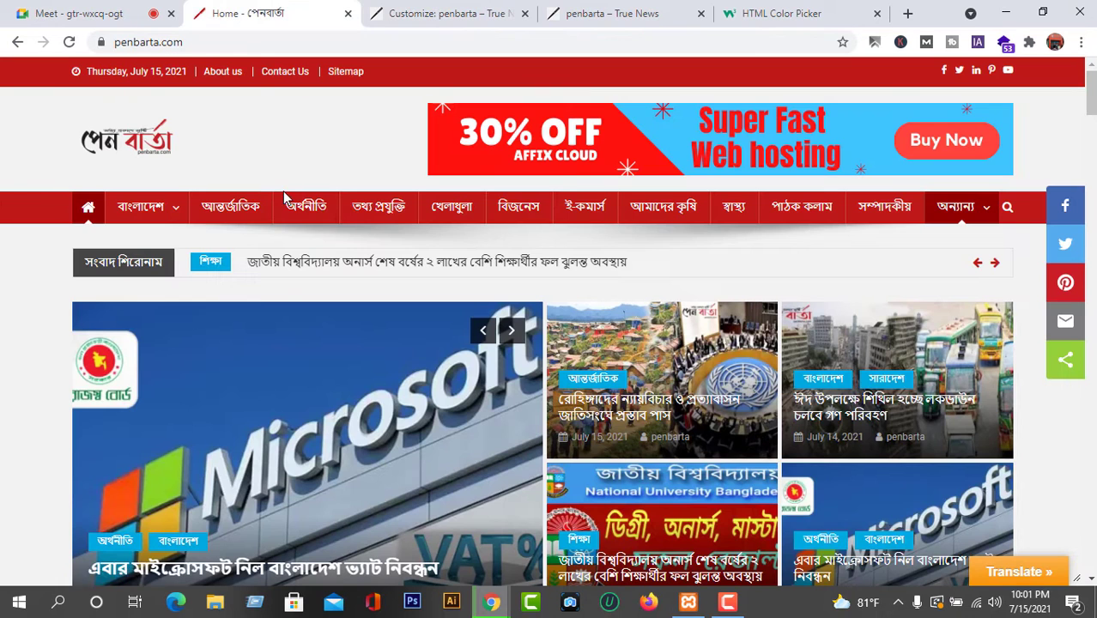
pyautogui.click(407, 7)
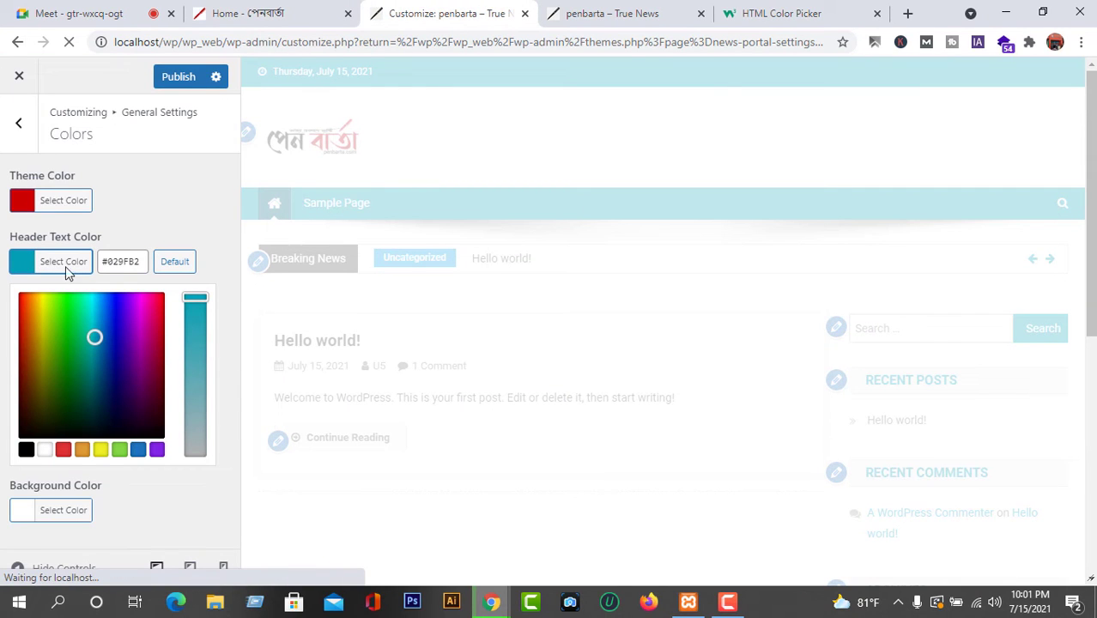
pyautogui.click(165, 84)
# Close the W3Schools color picker page and reload the local site's front page
pyautogui.click(767, 9)
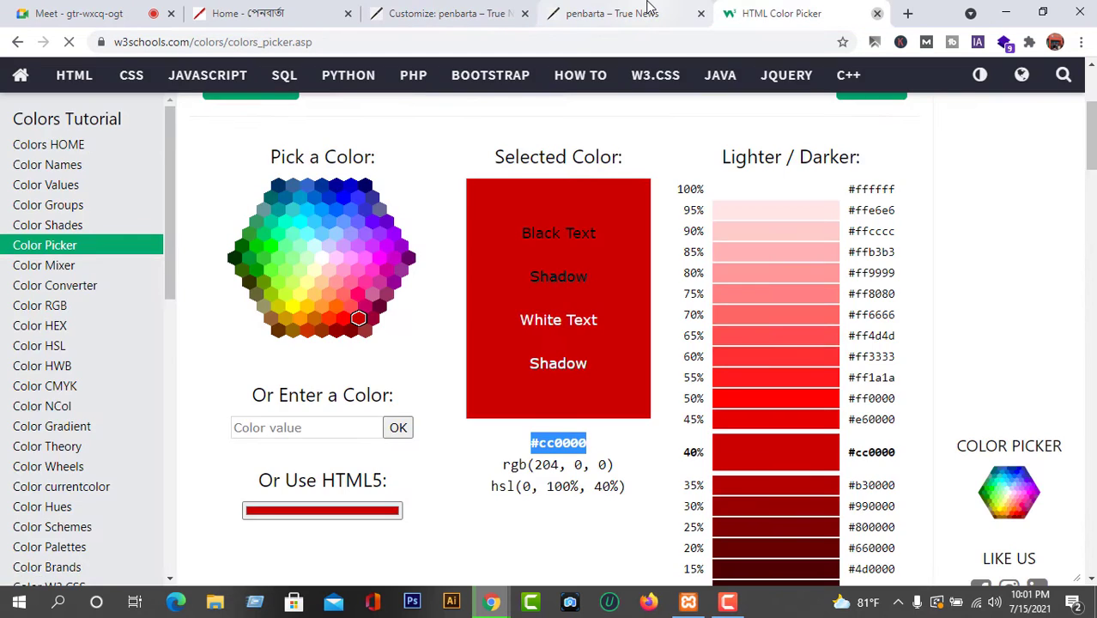
pyautogui.hotkey('ctrl', 'w')
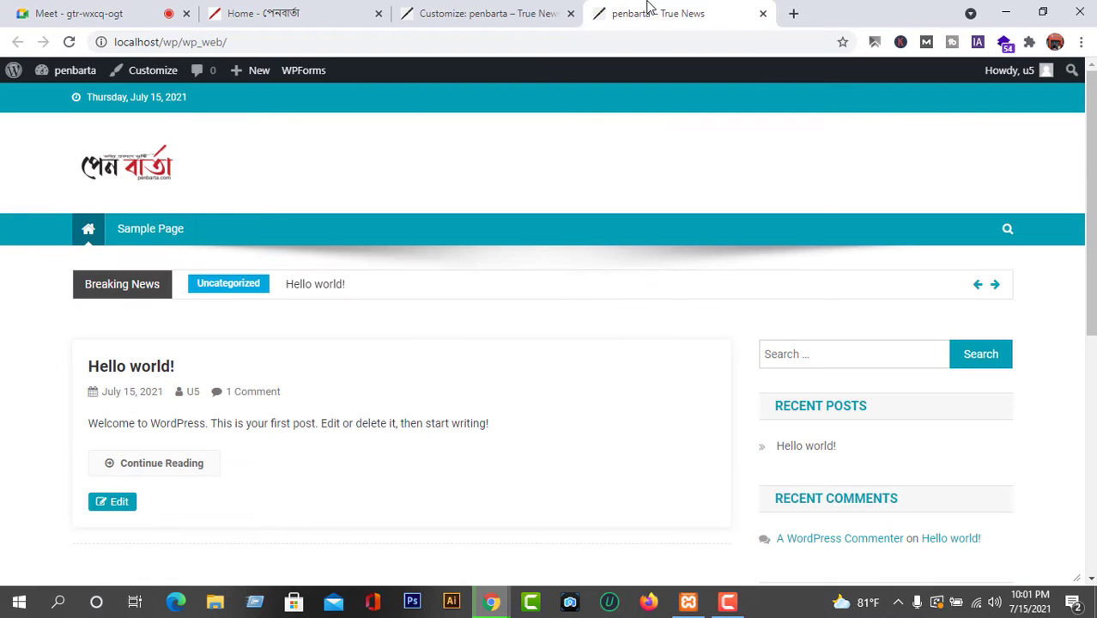
pyautogui.click(65, 42)
# Set the Header Text Color to #cc0000 in the Customizer's Colors settings and publish the change
pyautogui.click(485, 13)
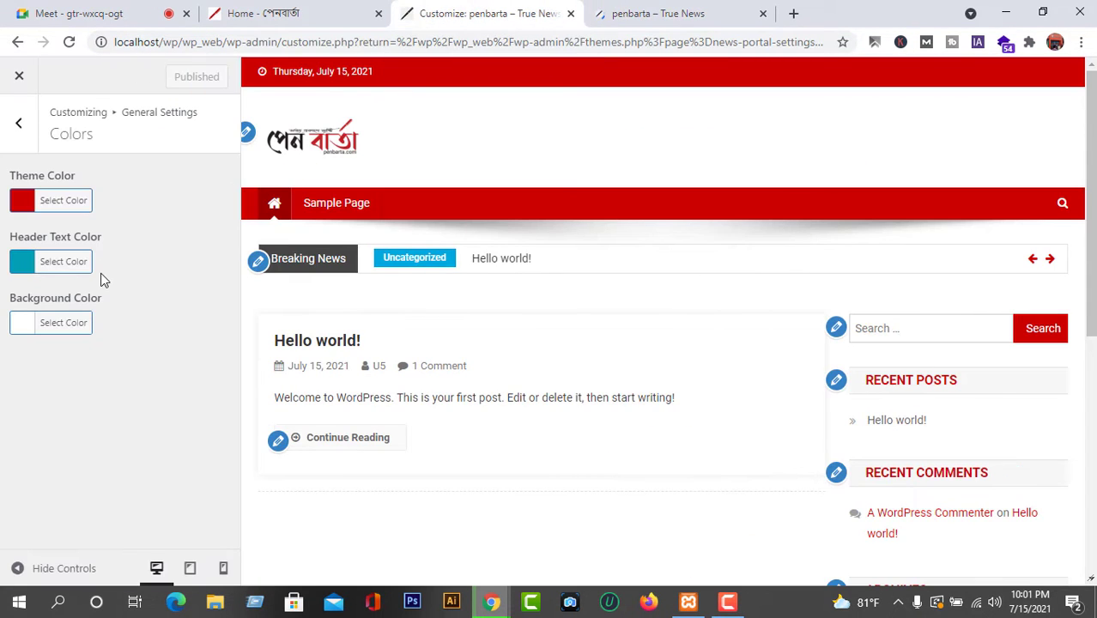
pyautogui.click(26, 264)
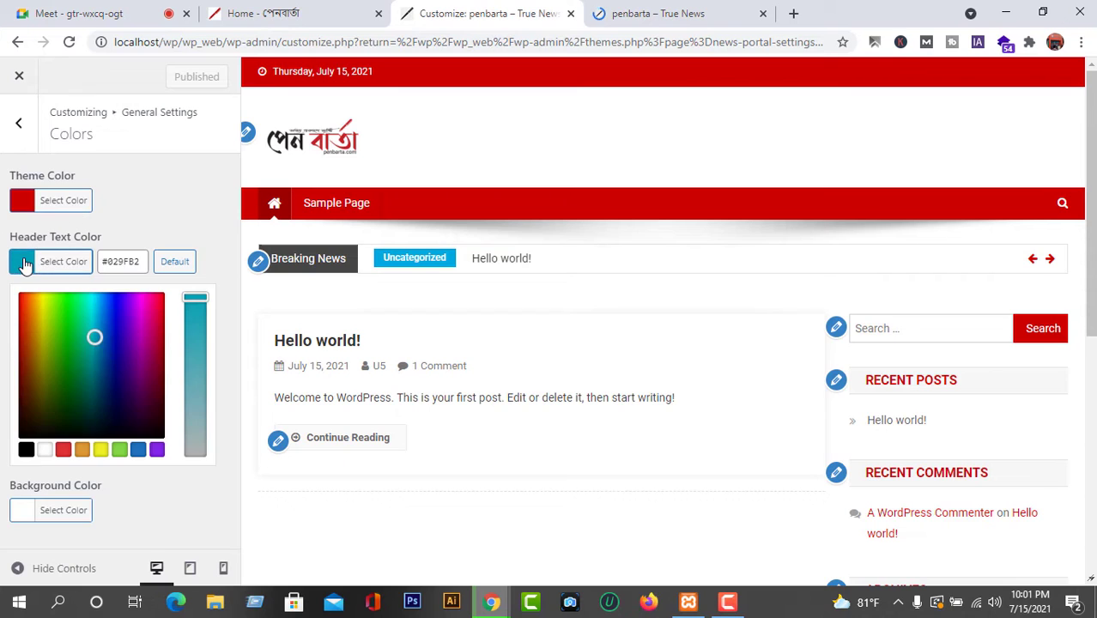
pyautogui.tripleClick(125, 263)
pyautogui.rightClick(125, 264)
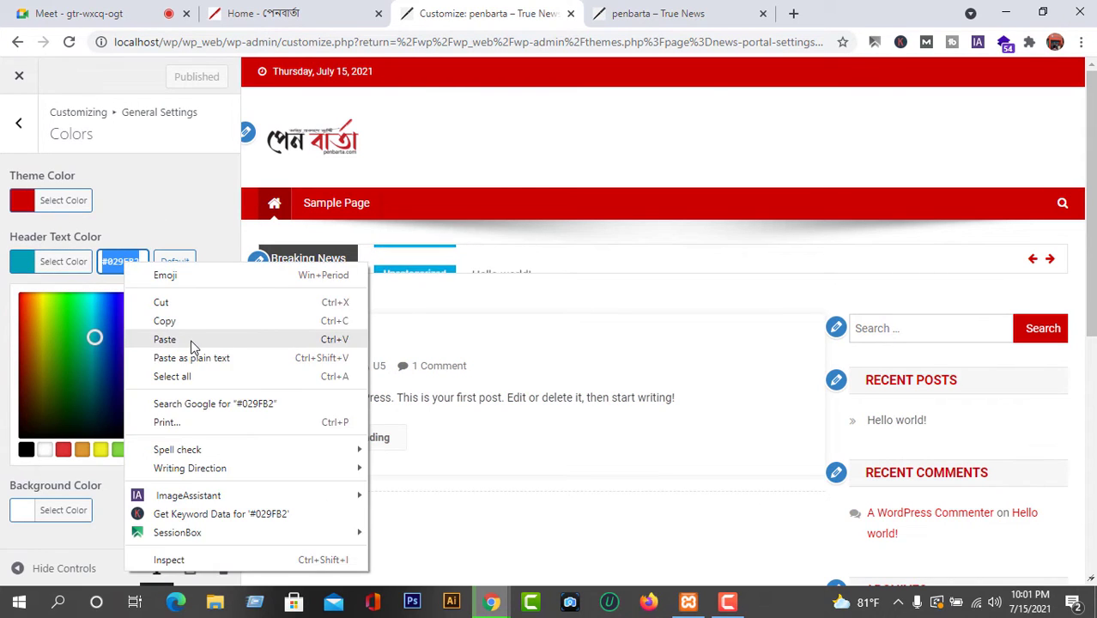
pyautogui.click(190, 339)
pyautogui.click(180, 213)
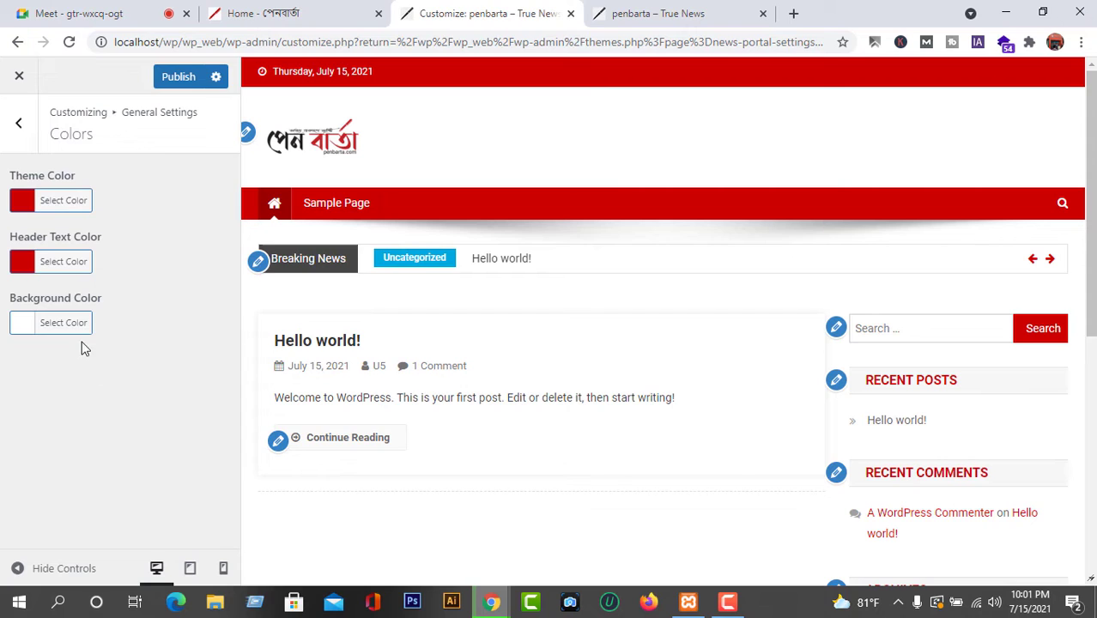
pyautogui.click(176, 81)
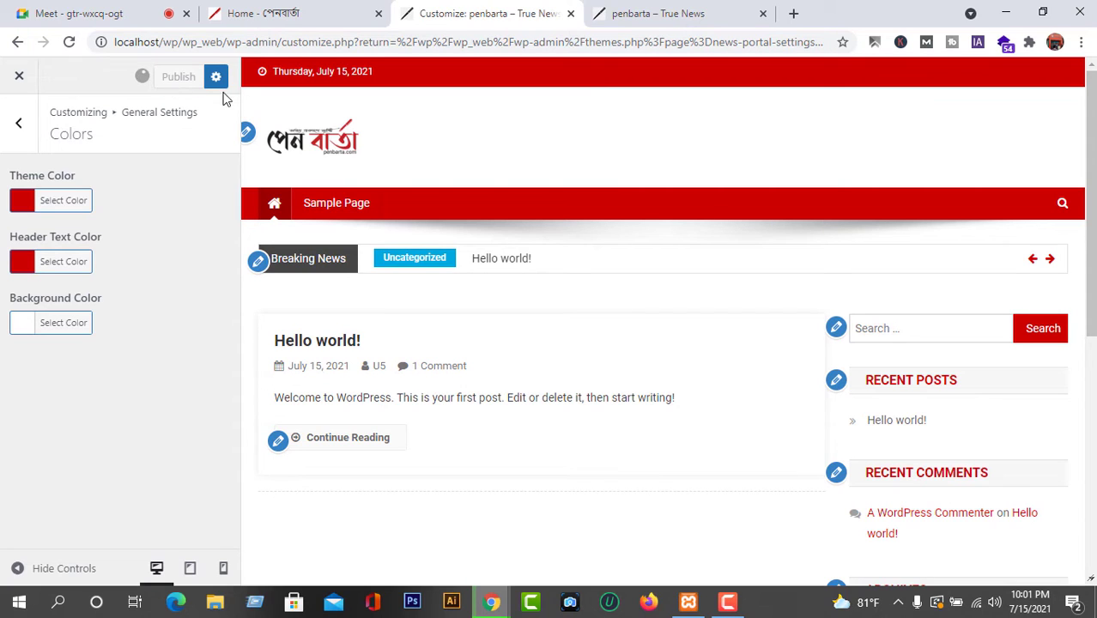
# Reload the local site's front page and compare its header colors with penbarta.com
pyautogui.click(659, 8)
pyautogui.click(69, 43)
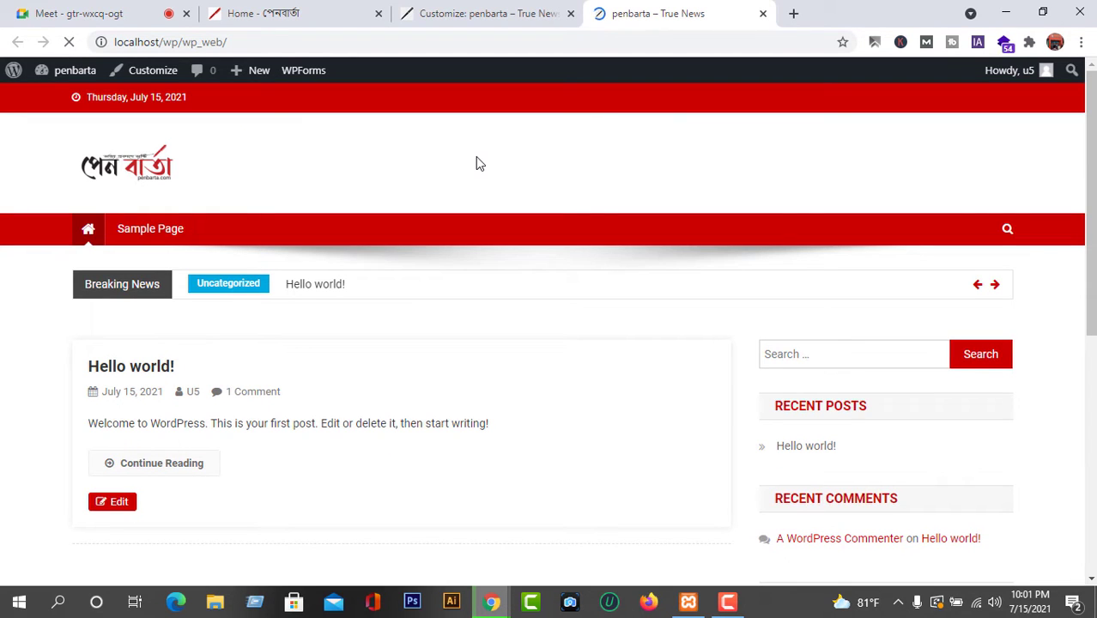
pyautogui.click(302, 12)
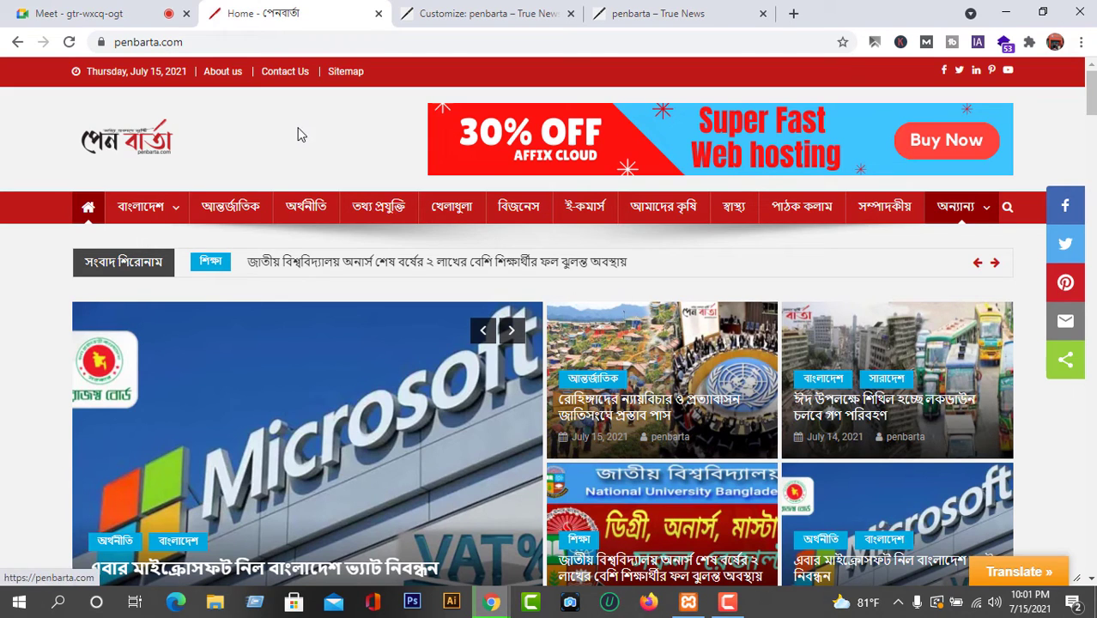
pyautogui.click(639, 14)
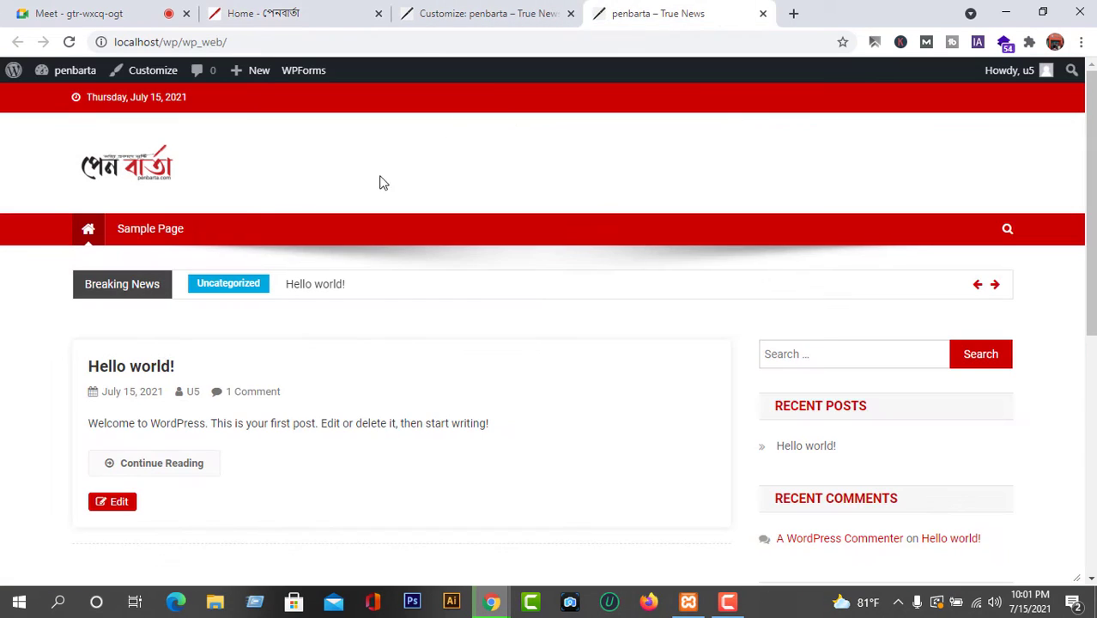
# Go from Colors to the Background Image settings in the Customizer, comparing the local site's background with penbarta.com on the way
pyautogui.click(540, 15)
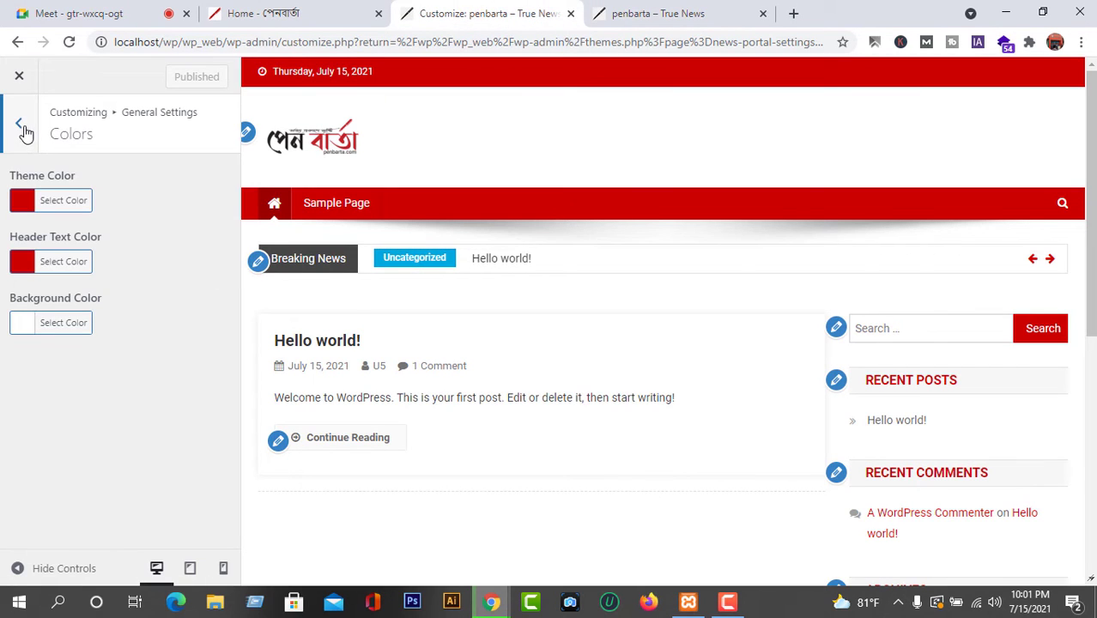
pyautogui.click(20, 127)
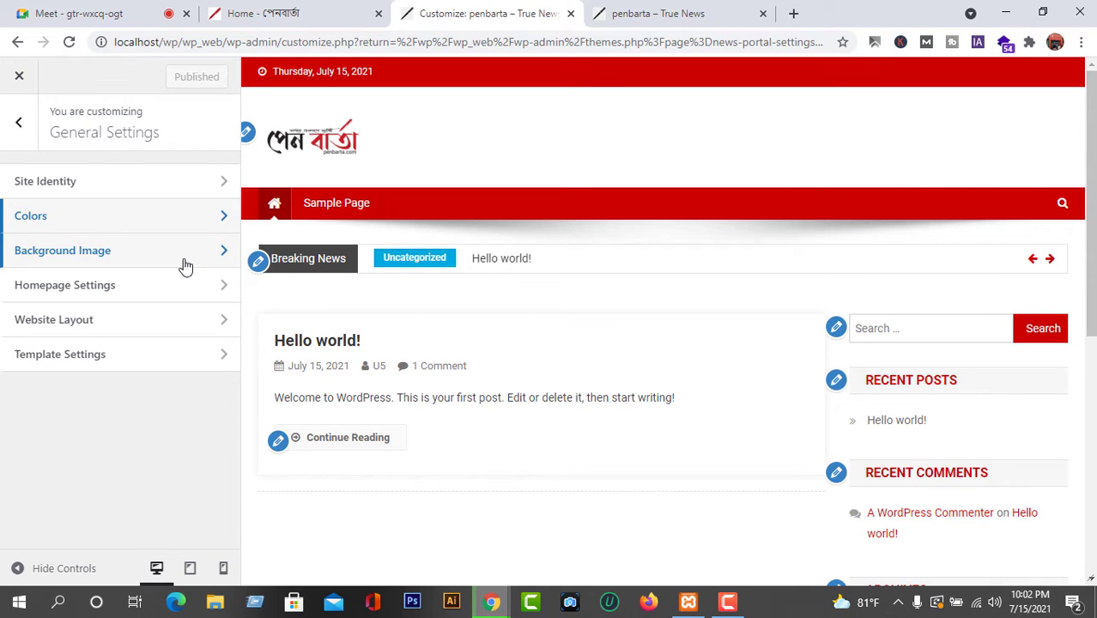
pyautogui.click(644, 13)
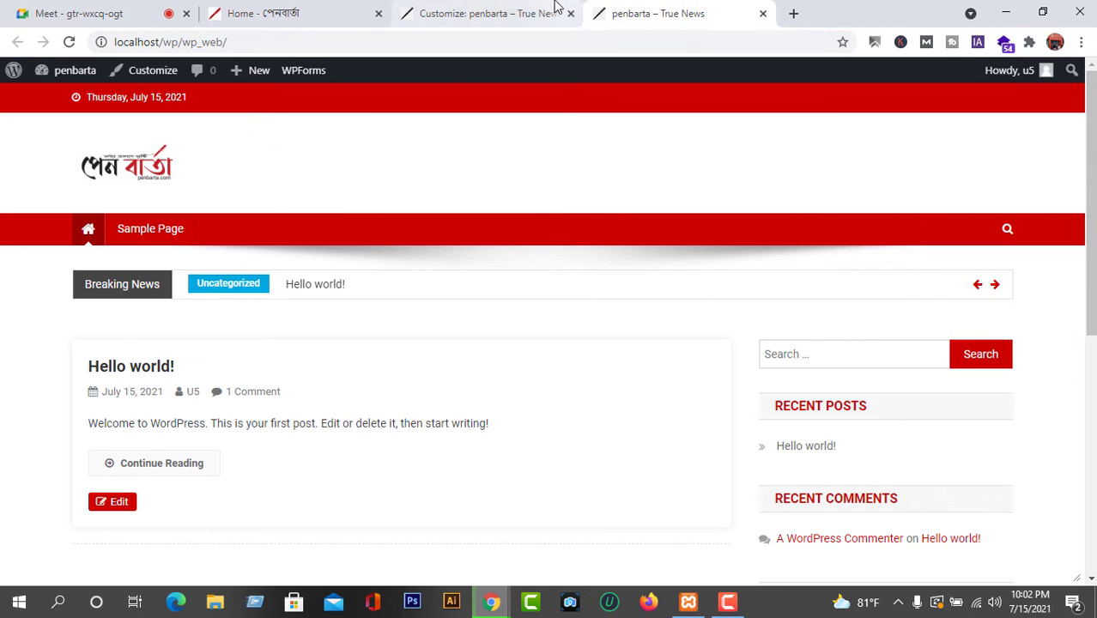
pyautogui.click(501, 7)
pyautogui.click(261, 13)
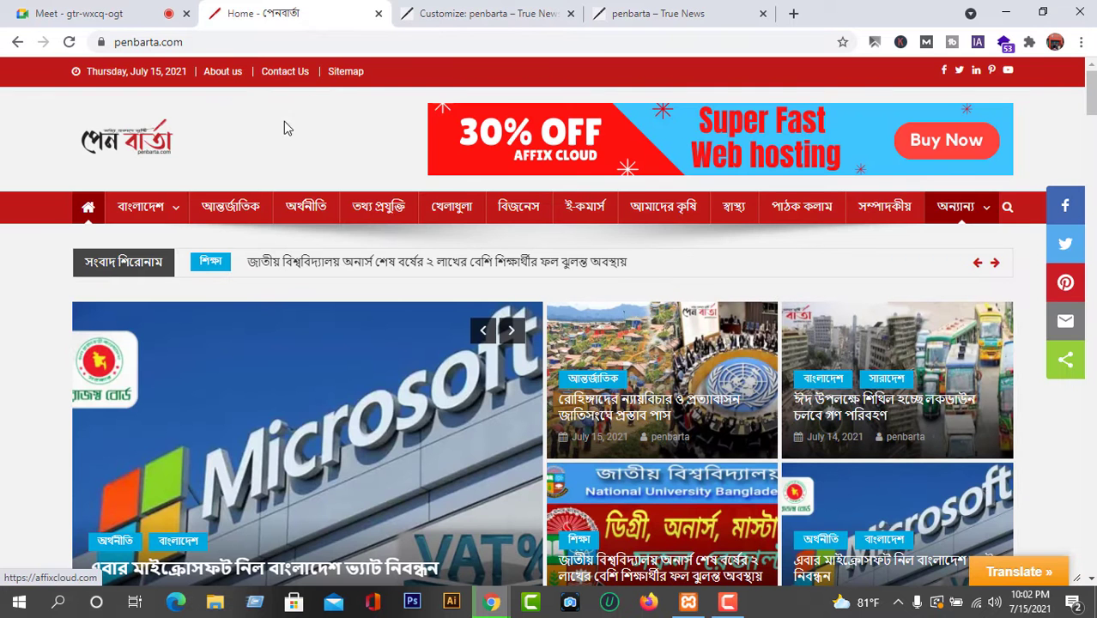
pyautogui.click(661, 13)
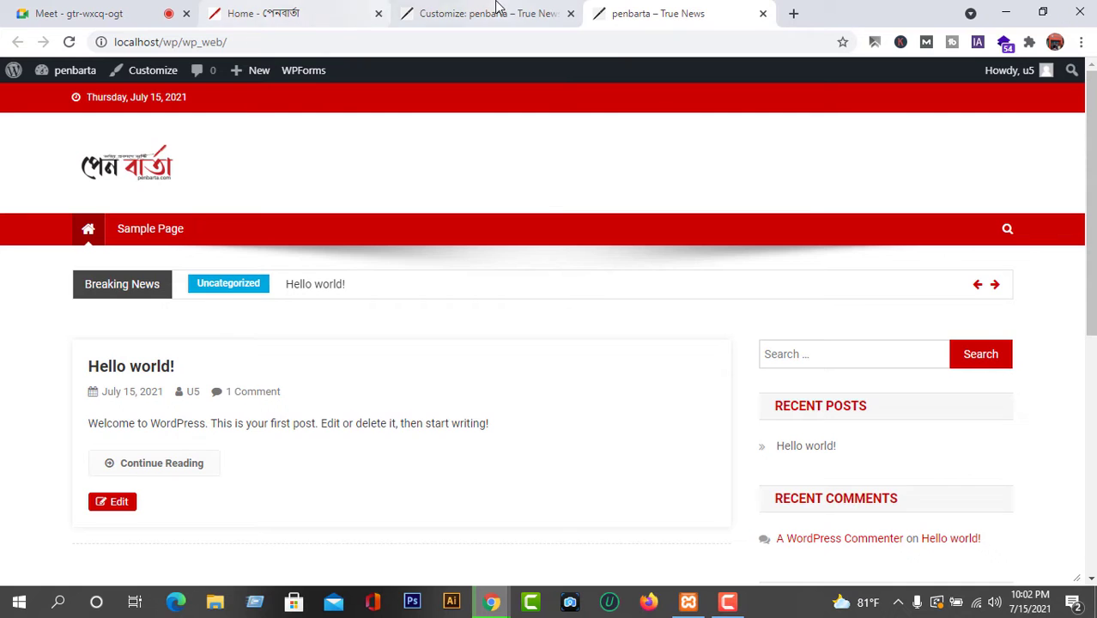
pyautogui.click(499, 10)
pyautogui.click(86, 257)
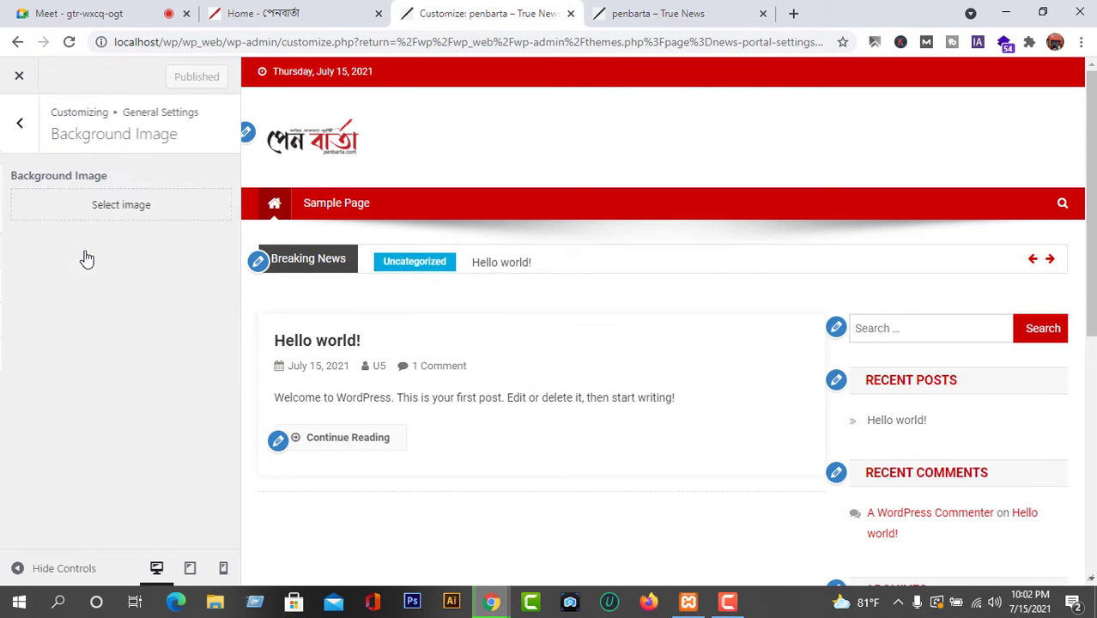
# Upload image-357948-1603490270.jpg from the Desktop and choose it as the site's background image
pyautogui.click(140, 213)
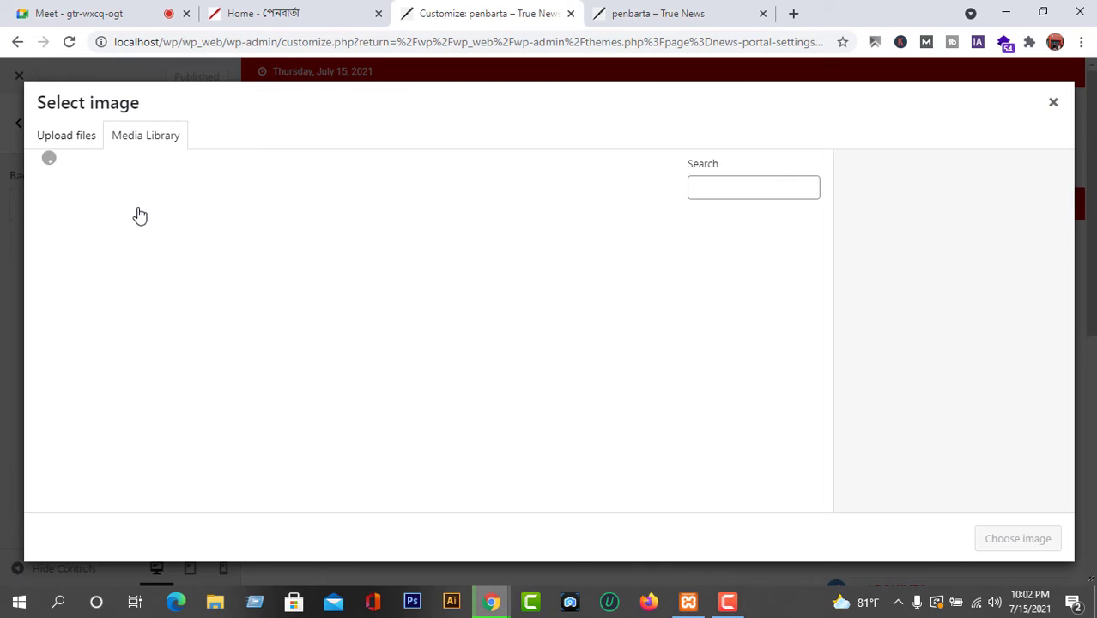
pyautogui.click(73, 136)
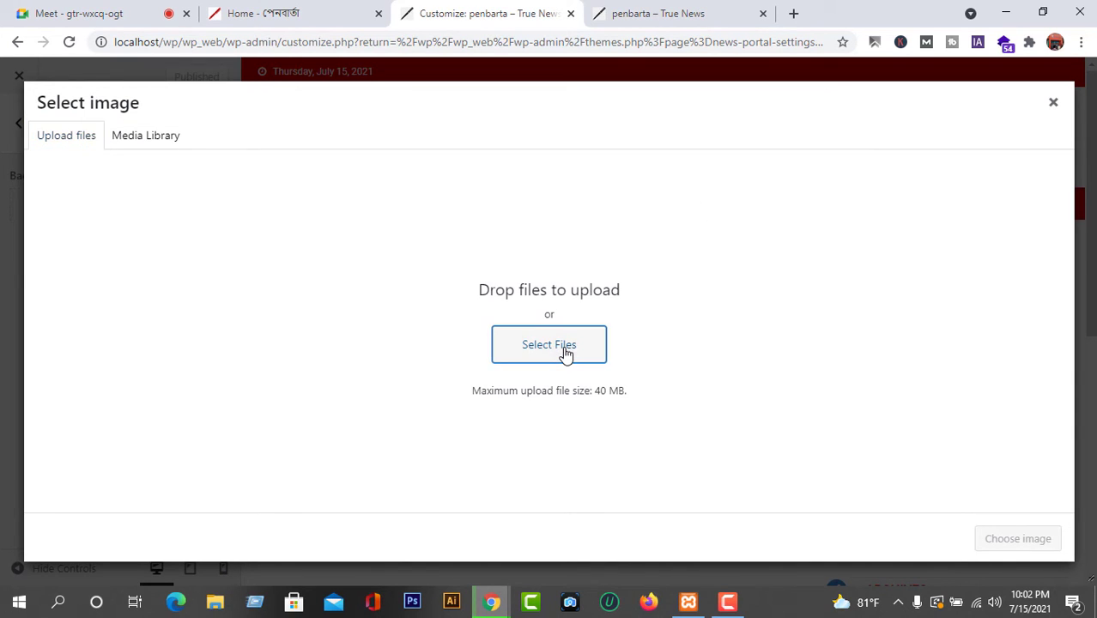
pyautogui.click(566, 353)
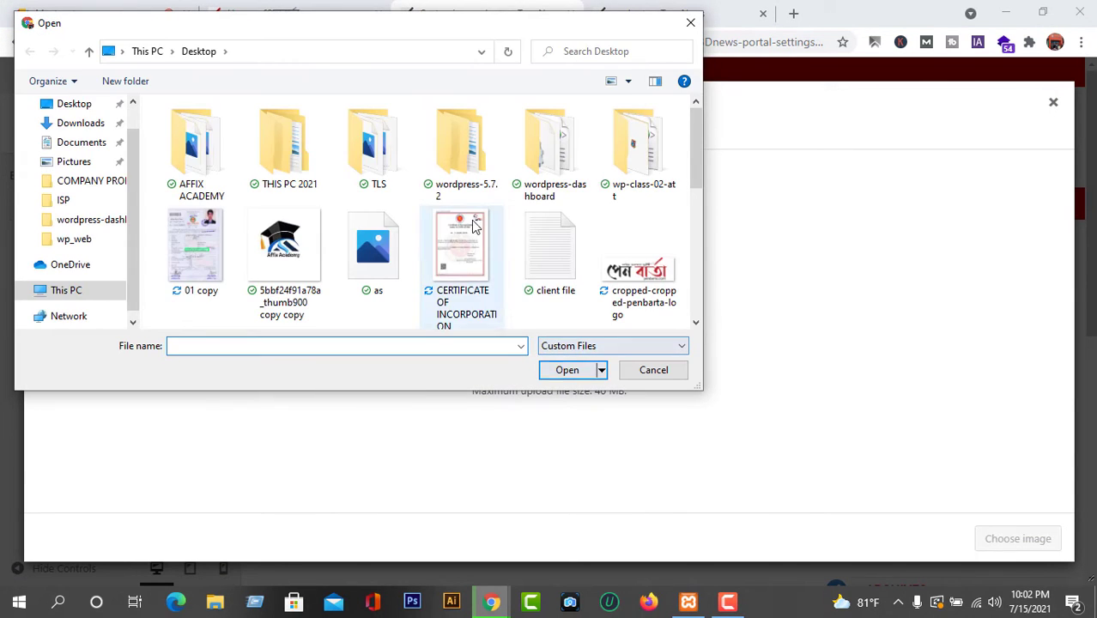
pyautogui.click(73, 105)
pyautogui.scroll(-5, 429, 223)
pyautogui.scroll(-1, 427, 223)
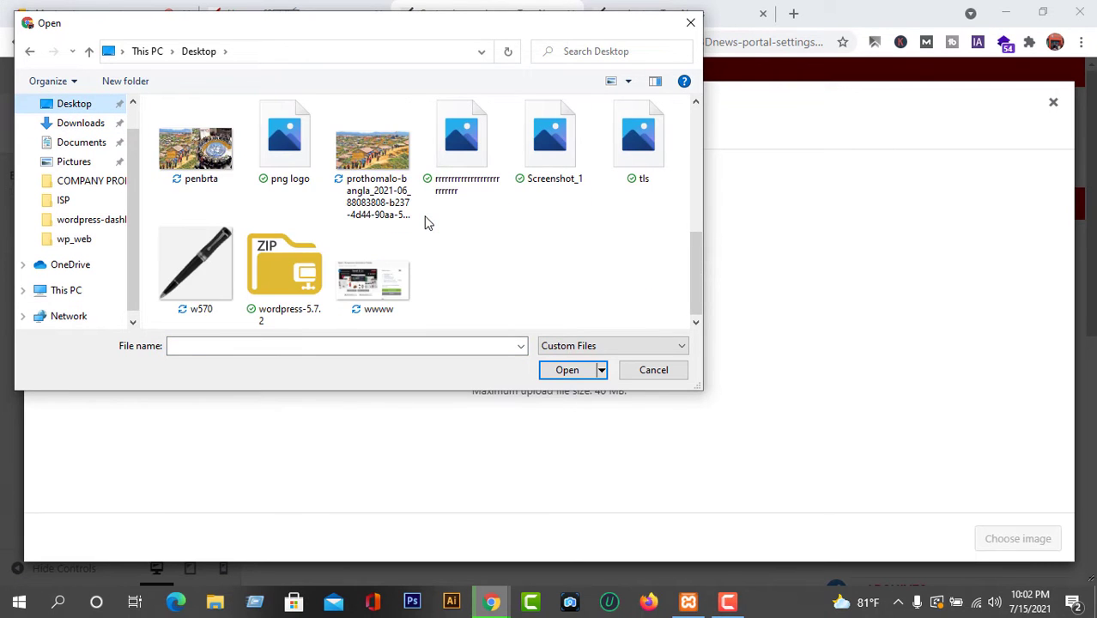
pyautogui.click(366, 157)
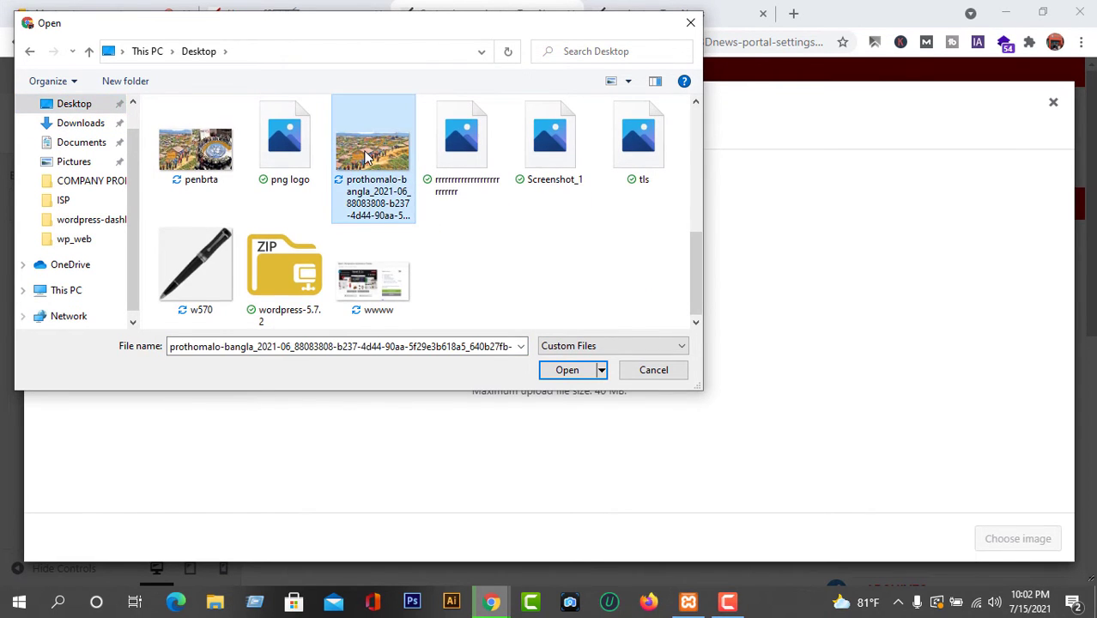
pyautogui.scroll(3, 397, 227)
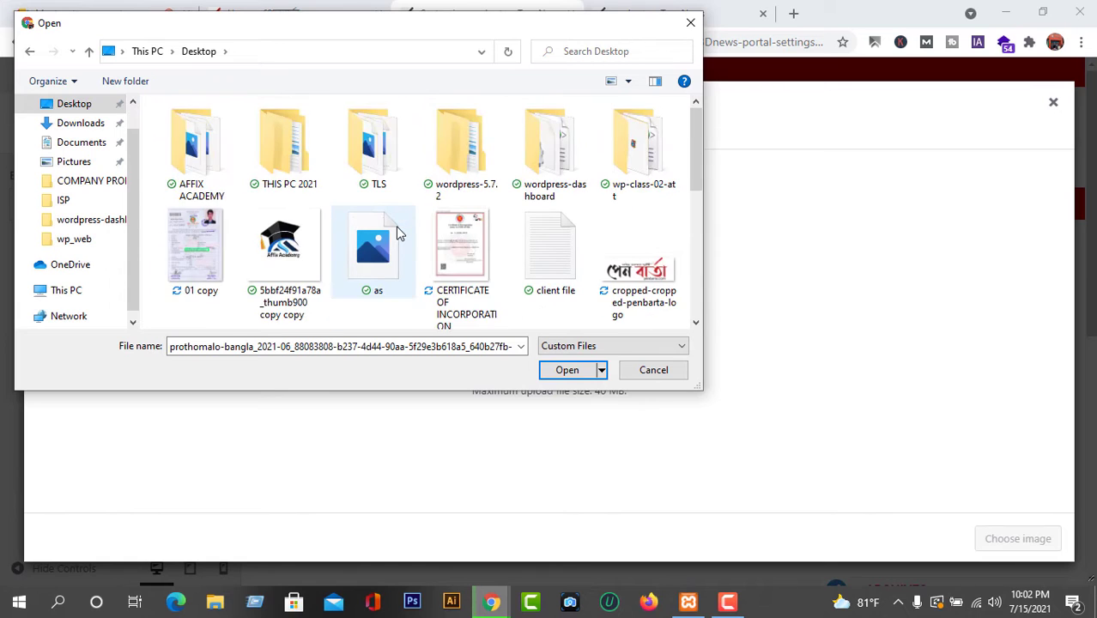
pyautogui.scroll(-1, 401, 230)
pyautogui.scroll(-1, 674, 273)
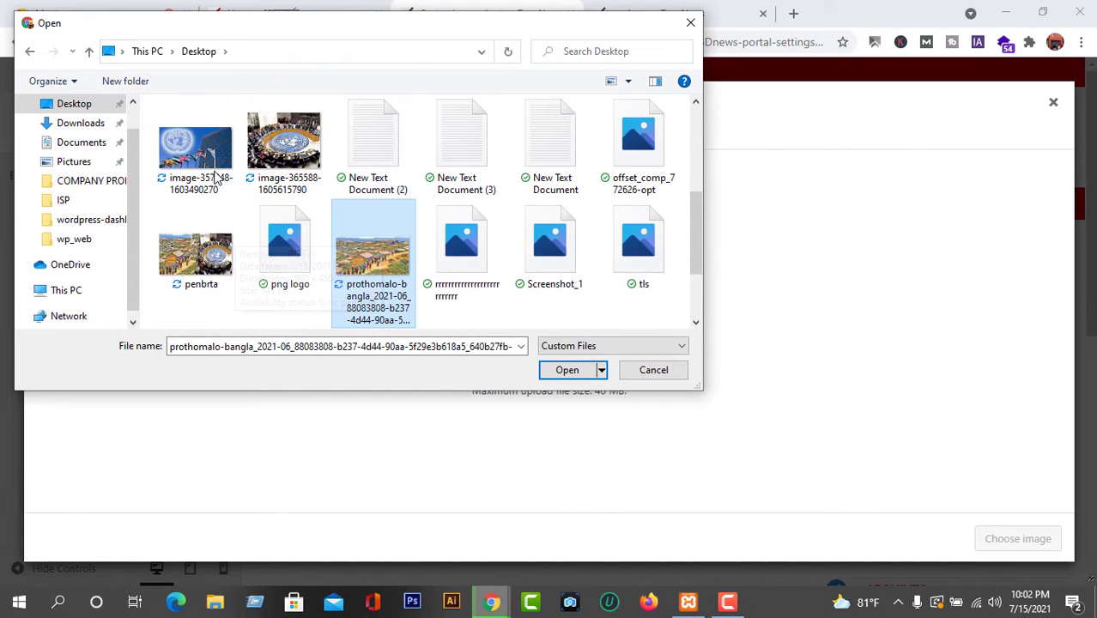
pyautogui.click(195, 155)
pyautogui.click(570, 373)
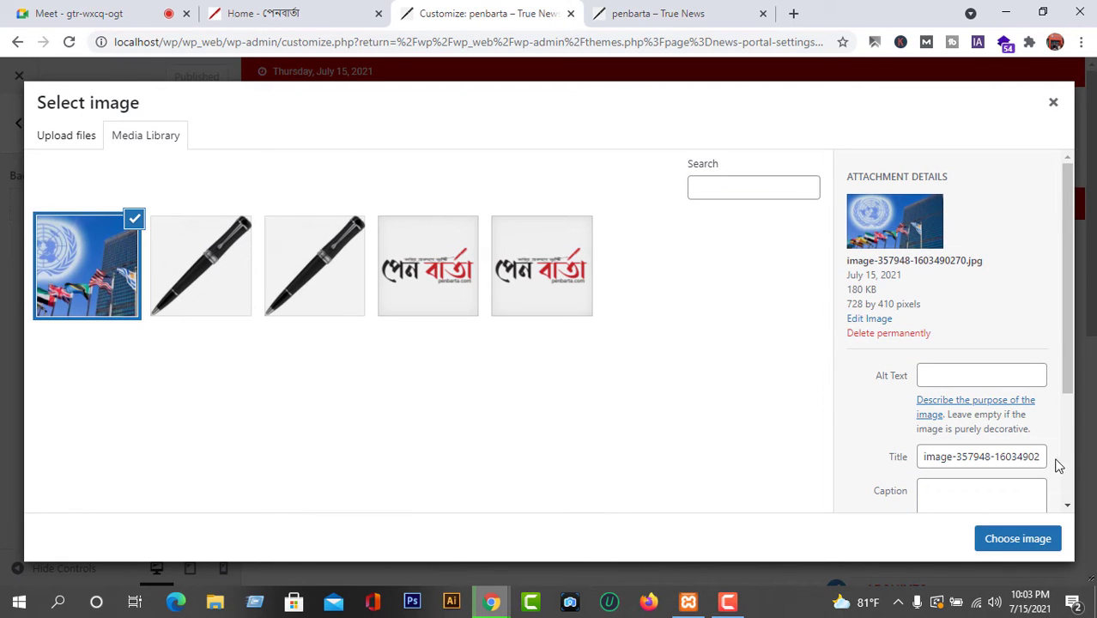
pyautogui.click(992, 527)
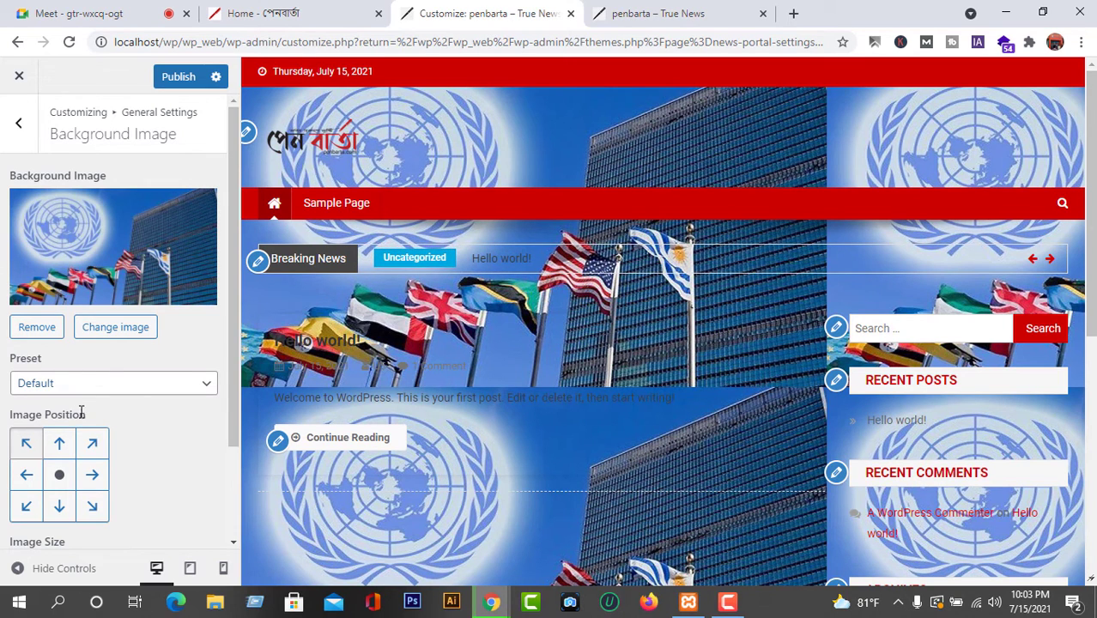
# Set the background image's position to center and publish the background settings
pyautogui.click(57, 478)
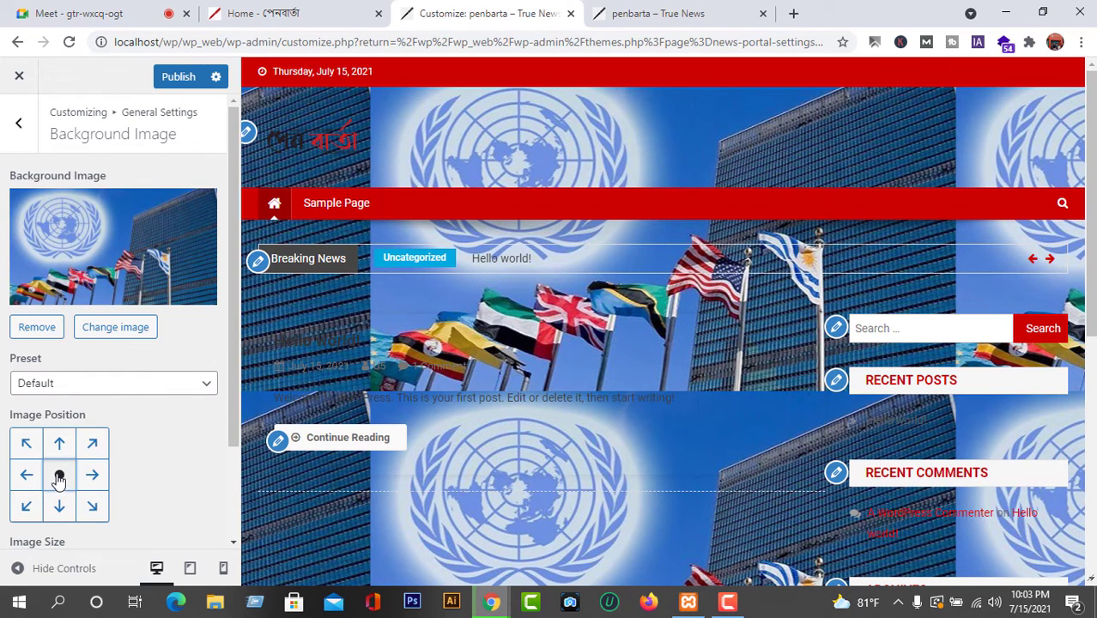
pyautogui.click(178, 78)
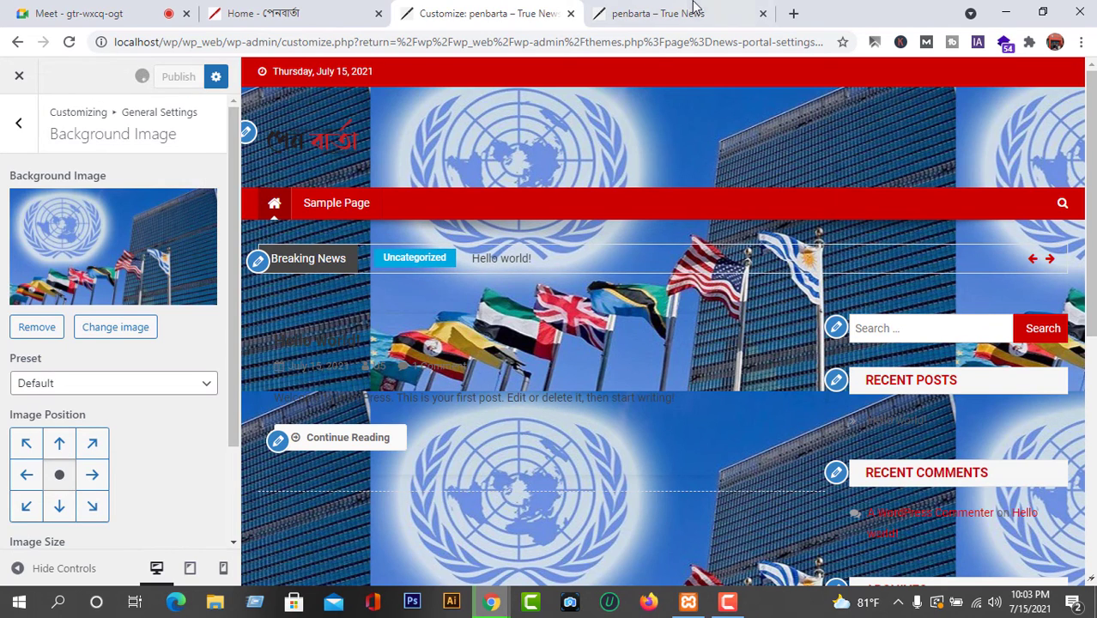
# Reload the local site's front page and examine how the background image looks along the whole page
pyautogui.click(657, 12)
pyautogui.click(521, 12)
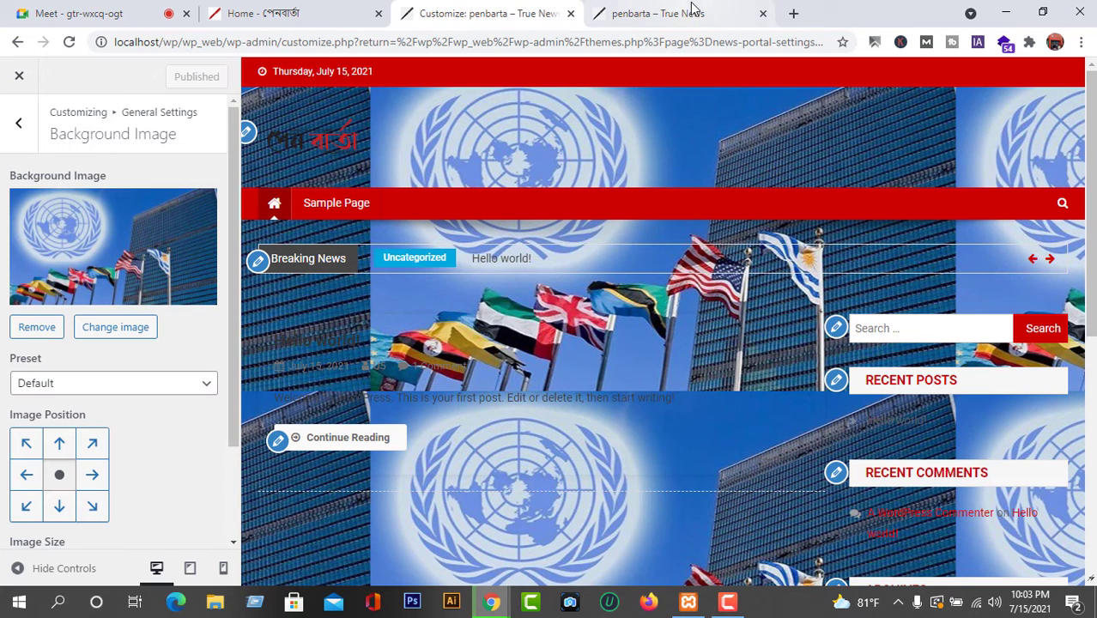
pyautogui.click(693, 12)
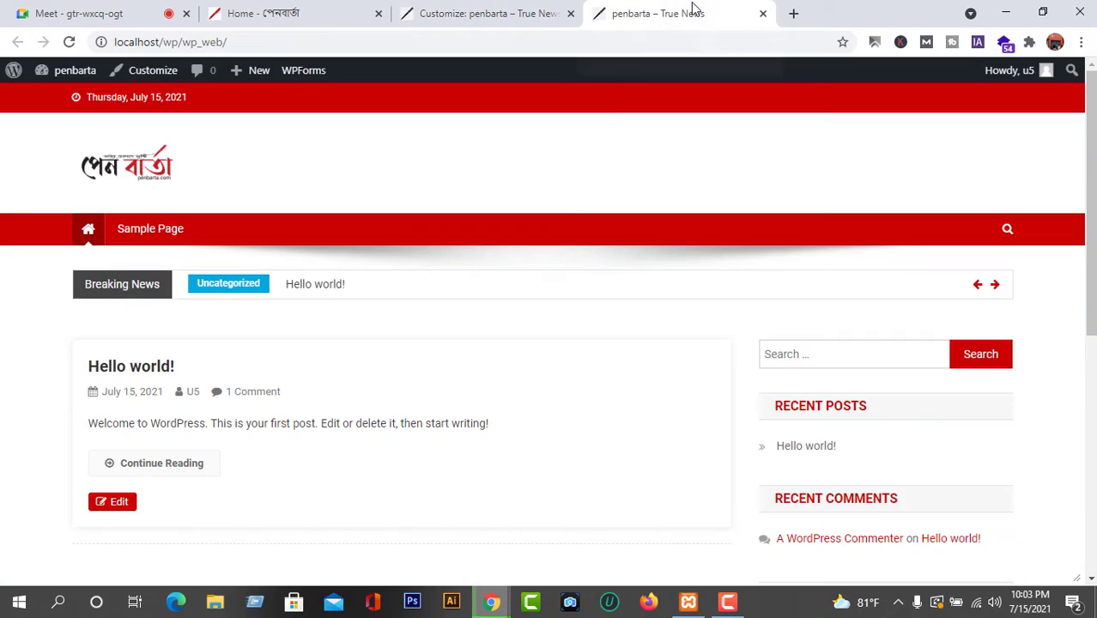
pyautogui.click(68, 42)
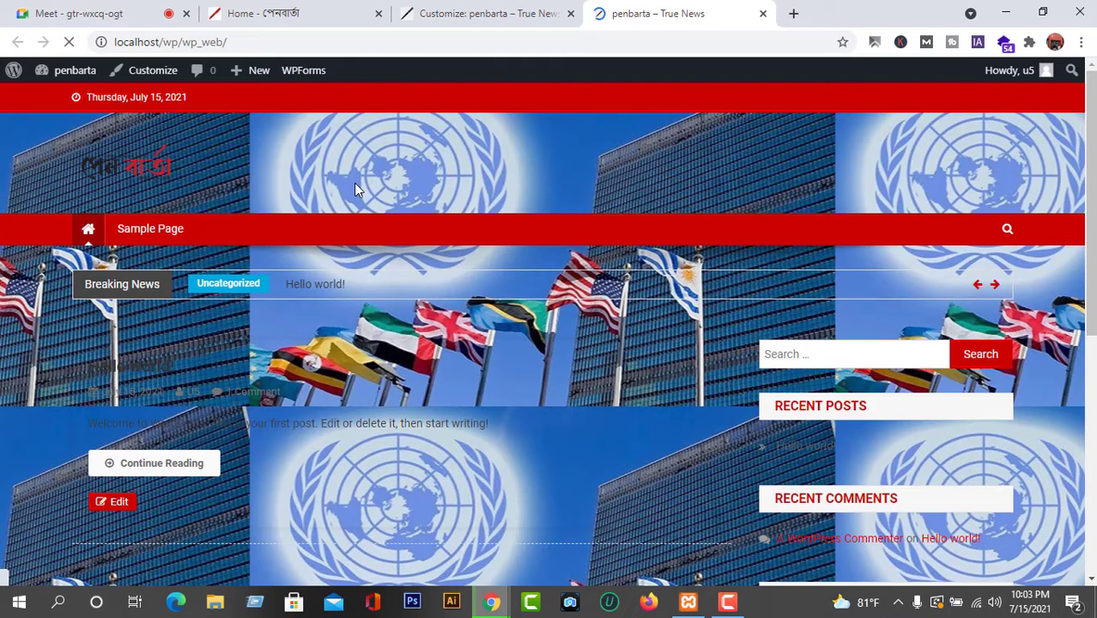
pyautogui.scroll(-7, 344, 270)
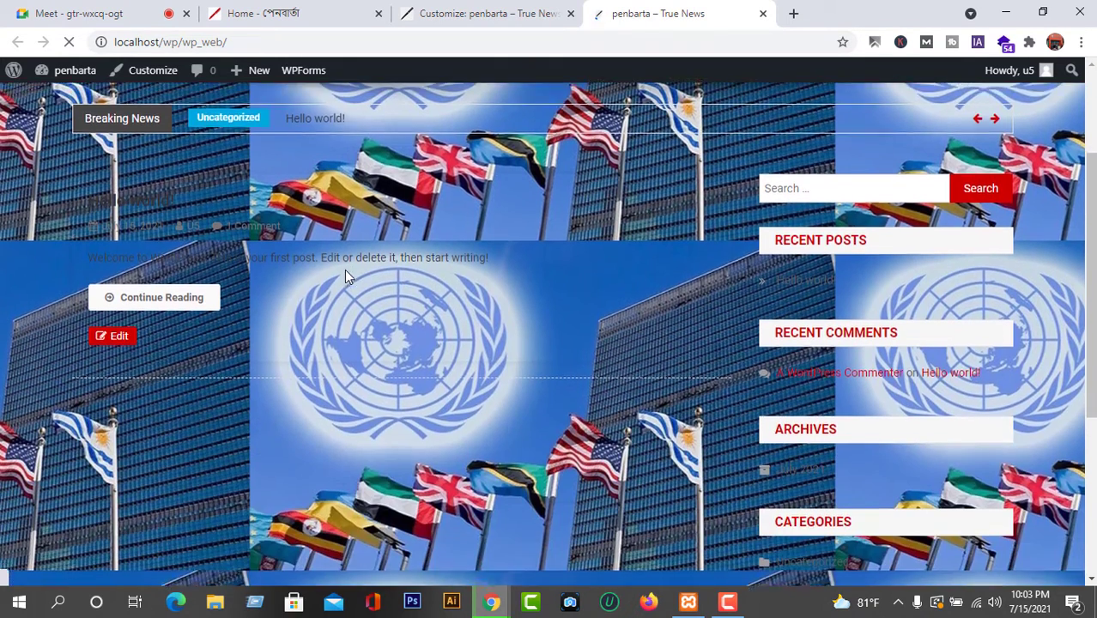
pyautogui.scroll(4, 540, 358)
pyautogui.scroll(3, 540, 359)
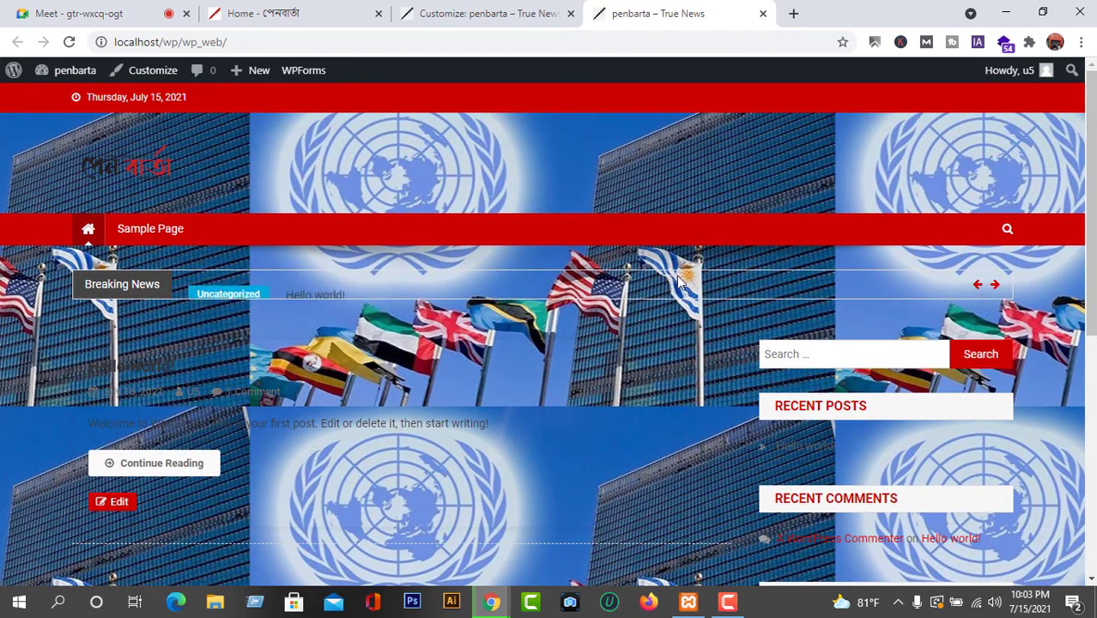
pyautogui.scroll(-2, 821, 300)
pyautogui.scroll(-6, 589, 388)
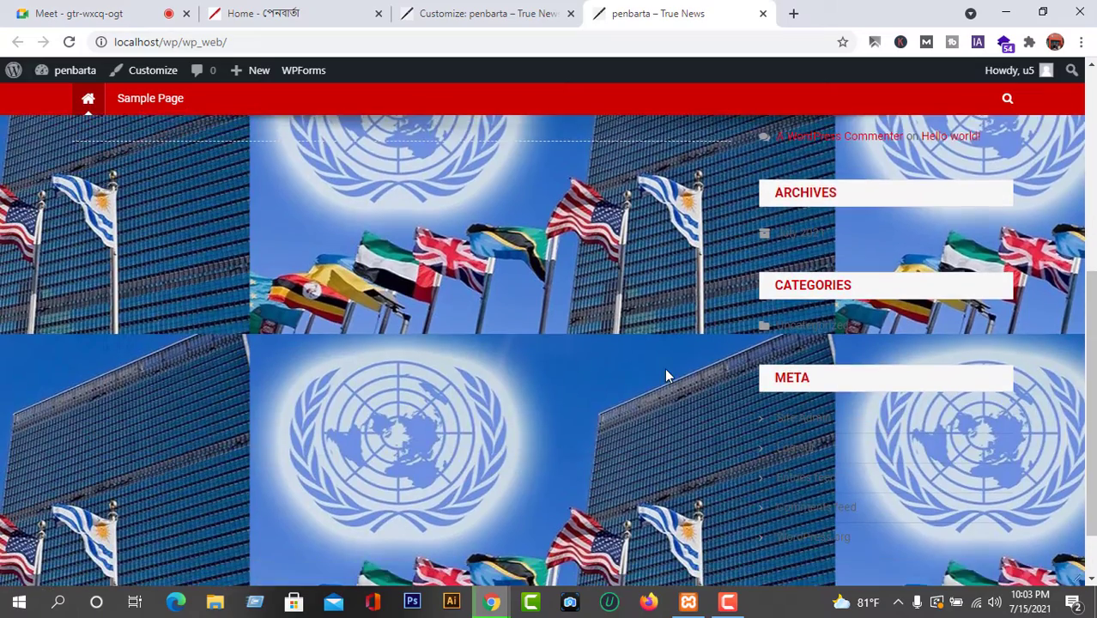
pyautogui.scroll(7, 562, 437)
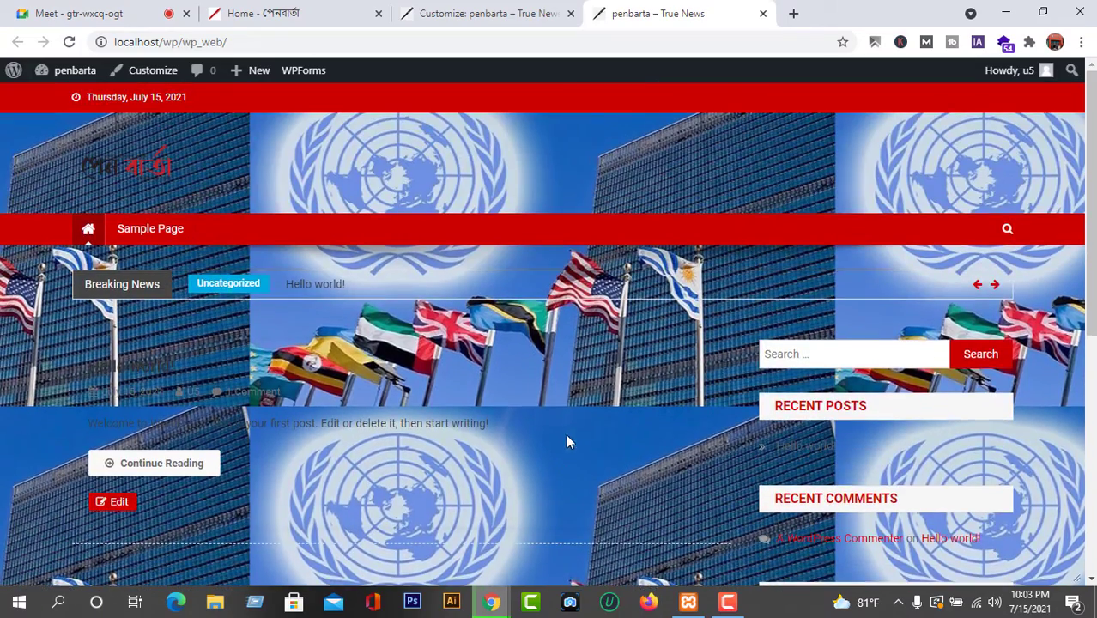
# Remove the current background image in the Customizer and open the image selection for a replacement
pyautogui.click(525, 6)
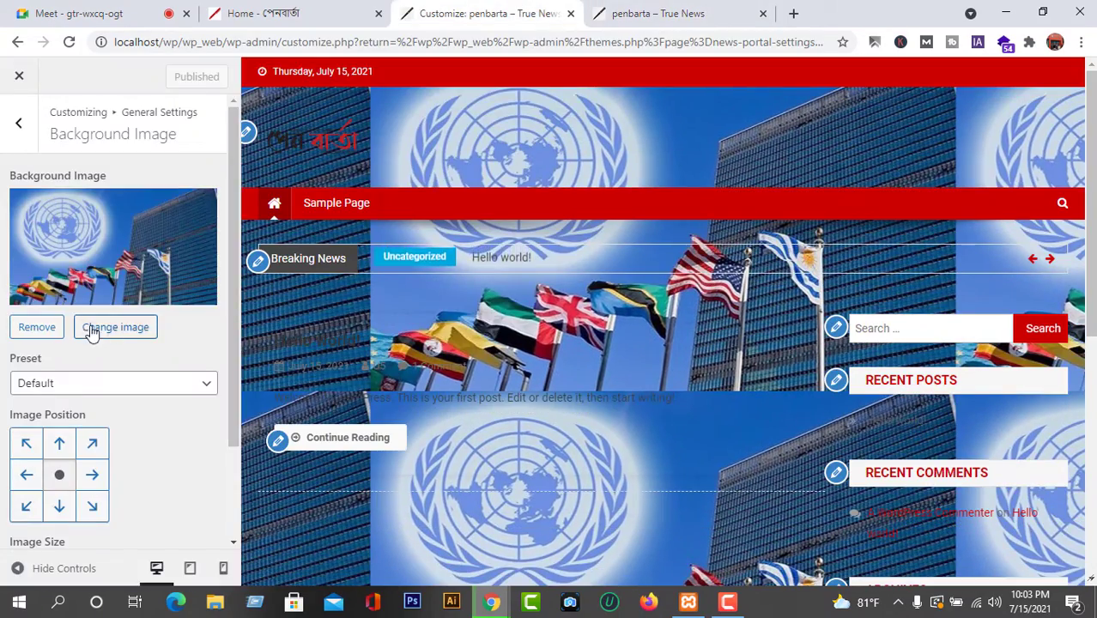
pyautogui.click(51, 329)
pyautogui.click(115, 218)
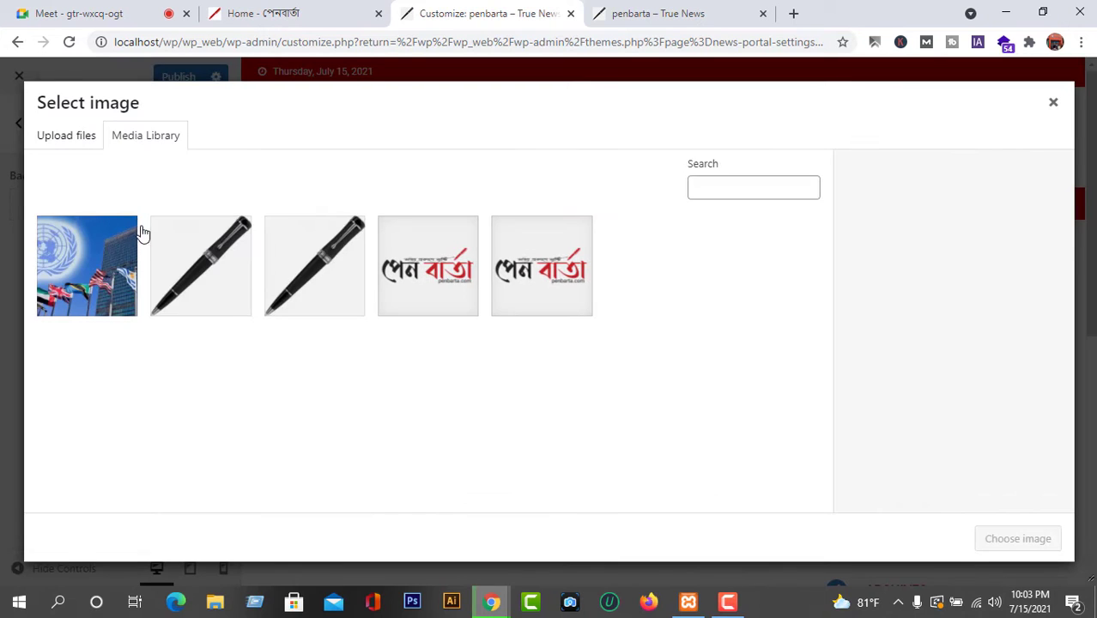
# Upload offset_comp_772626-opt from the Desktop to the media library as a candidate background image
pyautogui.click(64, 138)
pyautogui.click(556, 346)
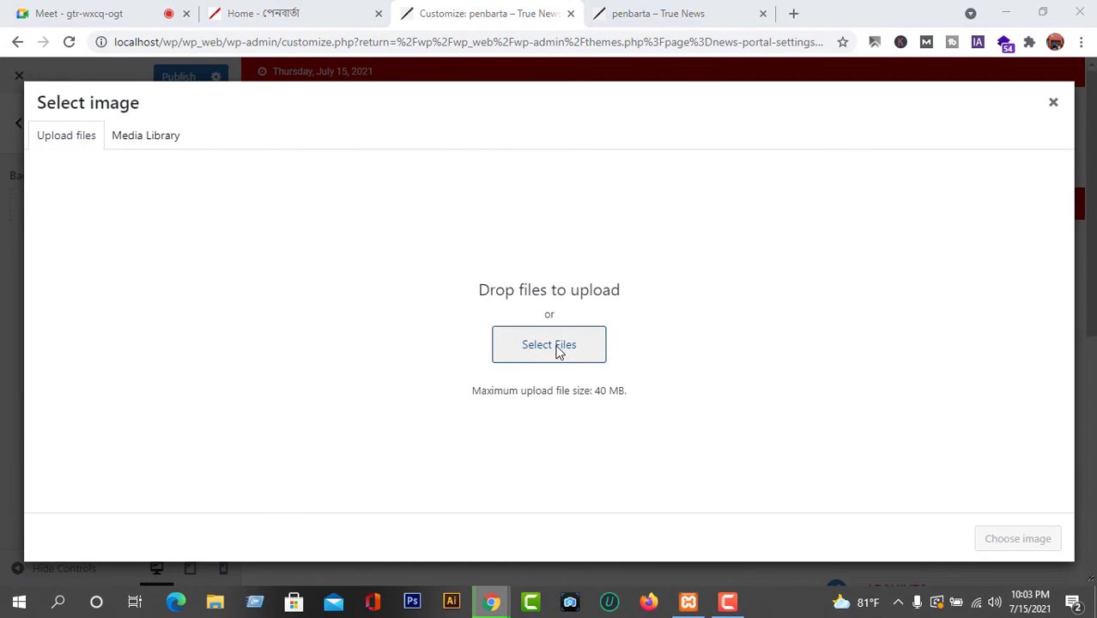
pyautogui.scroll(-2, 575, 239)
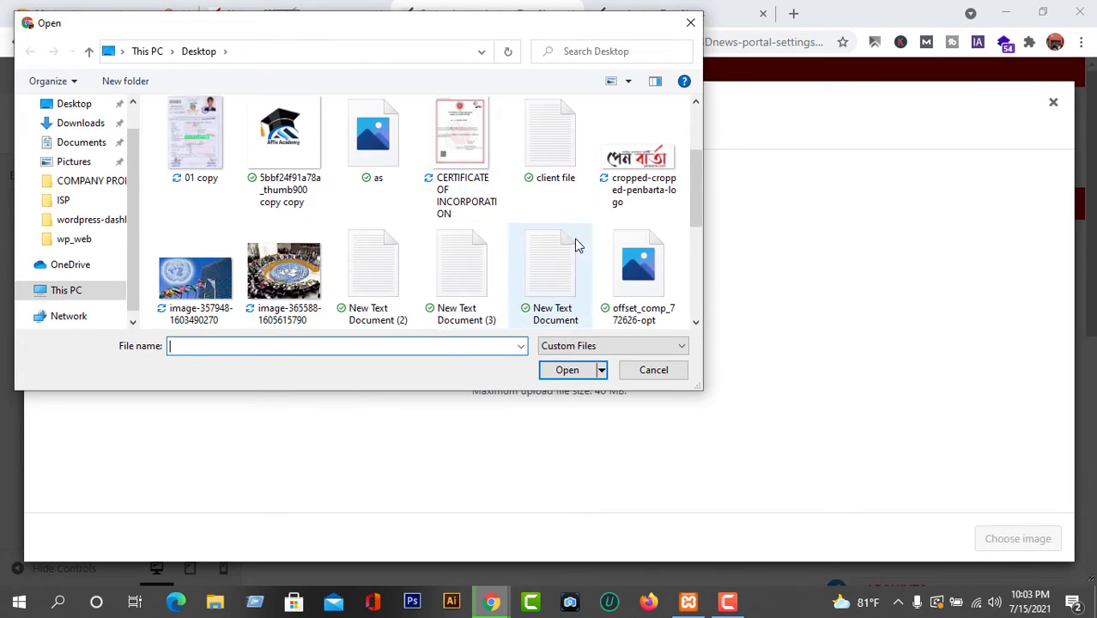
pyautogui.scroll(-3, 500, 235)
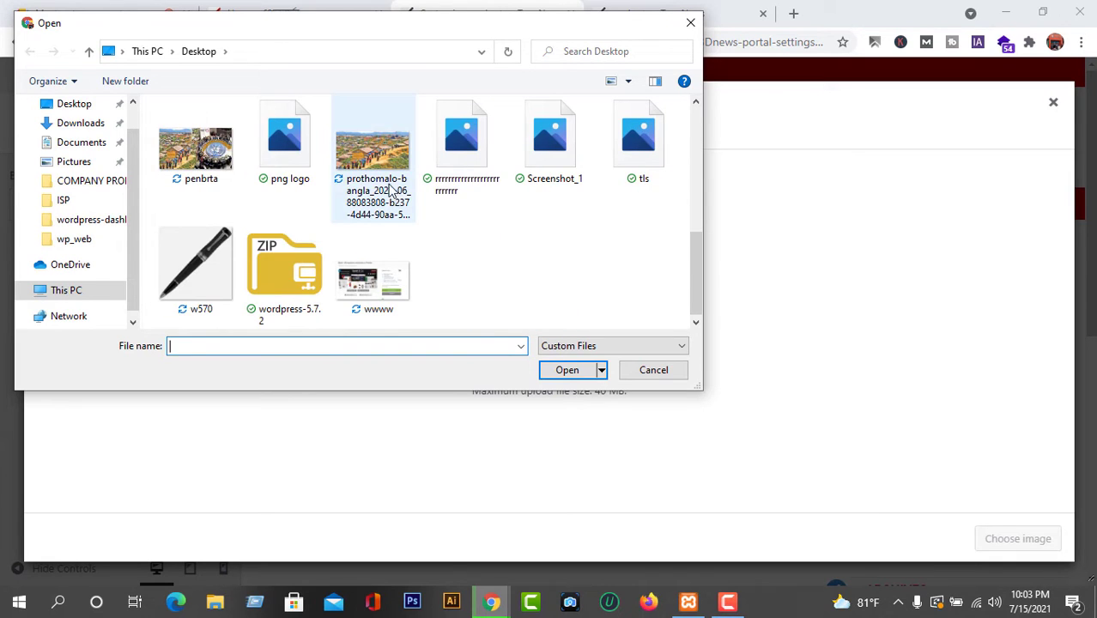
pyautogui.scroll(2, 615, 241)
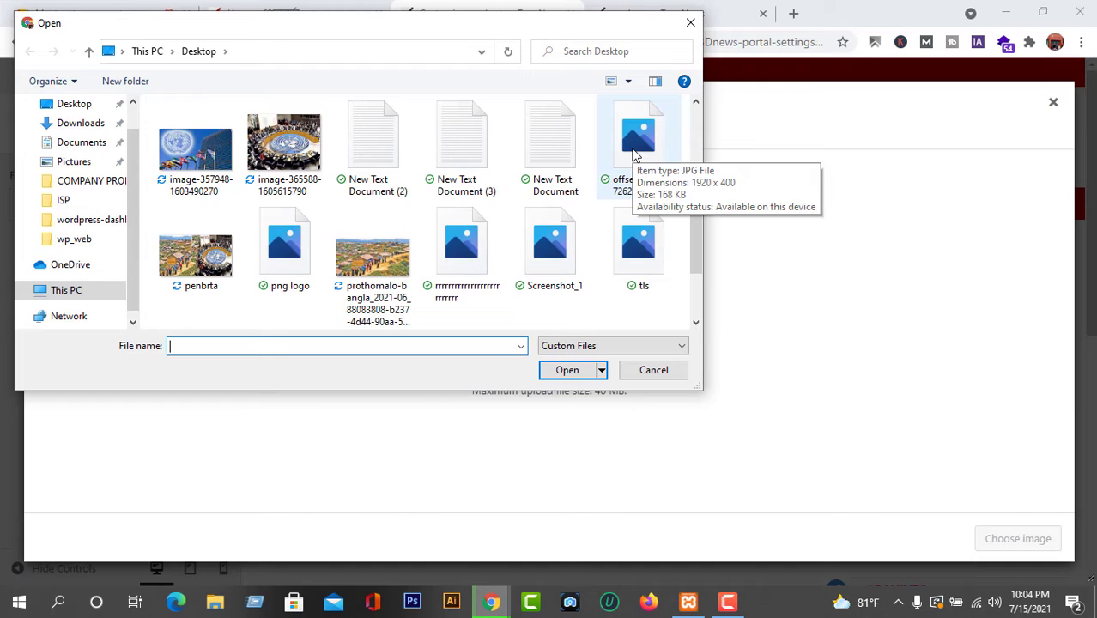
pyautogui.click(635, 154)
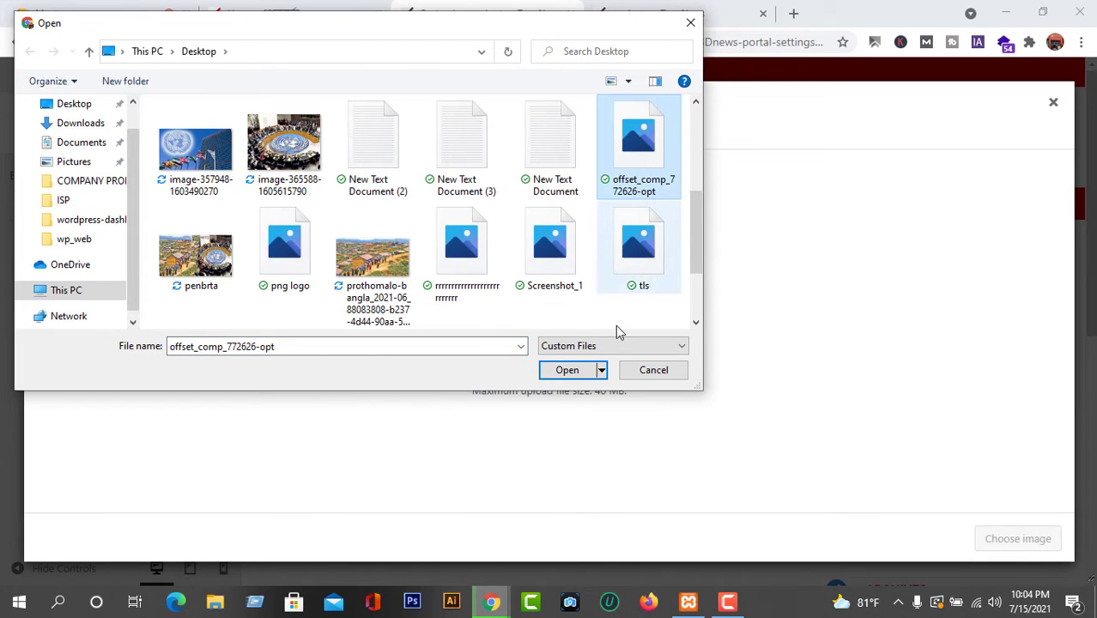
pyautogui.click(574, 370)
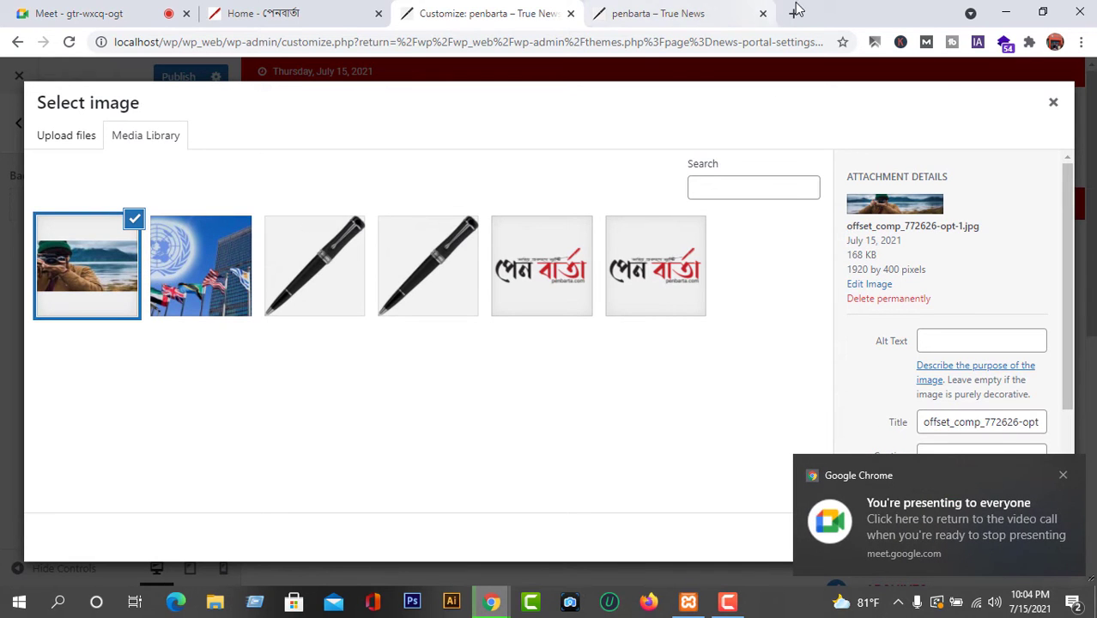
pyautogui.click(645, 12)
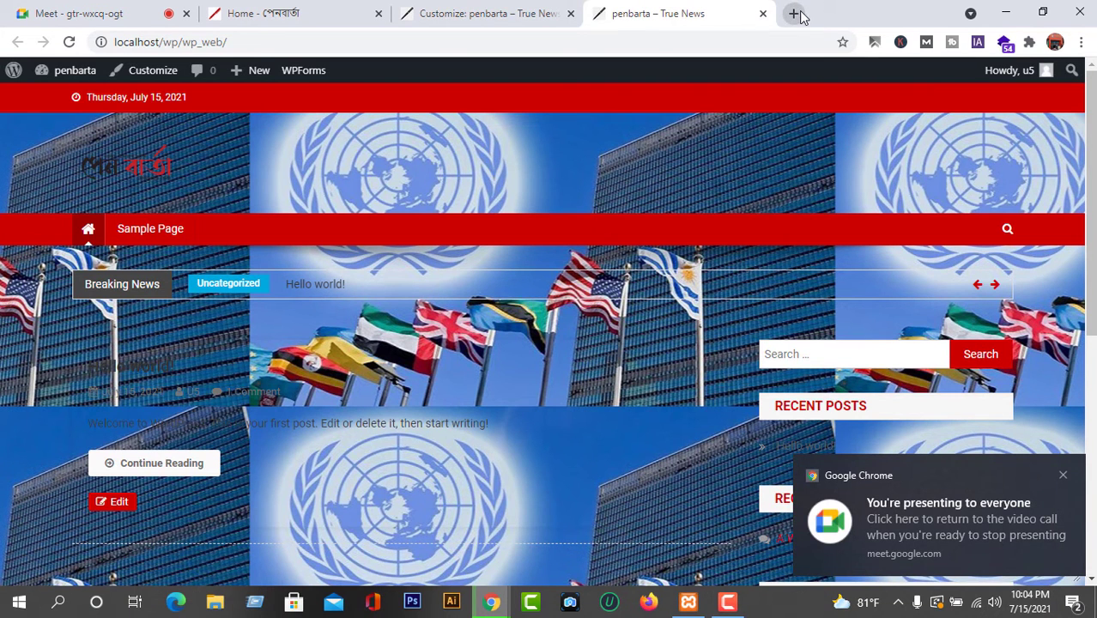
pyautogui.click(1006, 12)
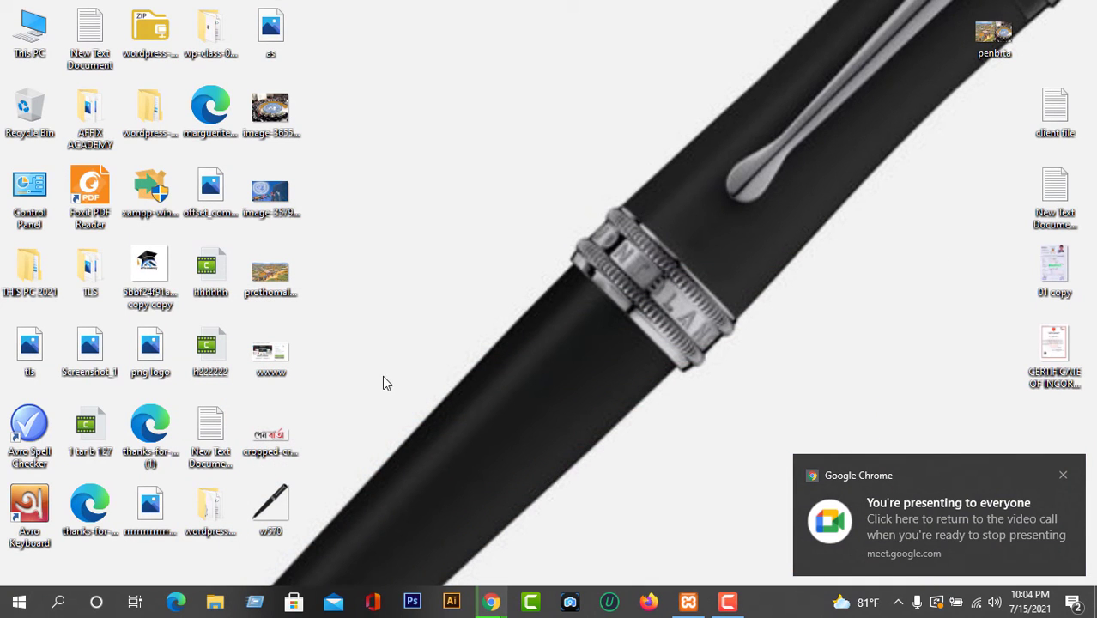
pyautogui.rightClick(278, 192)
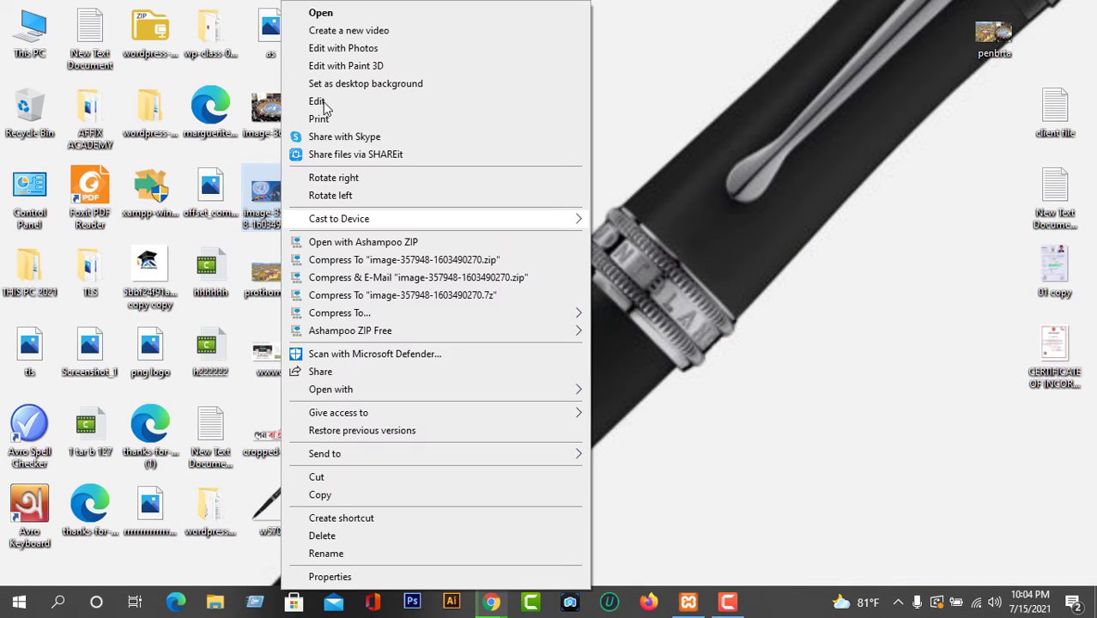
pyautogui.click(323, 103)
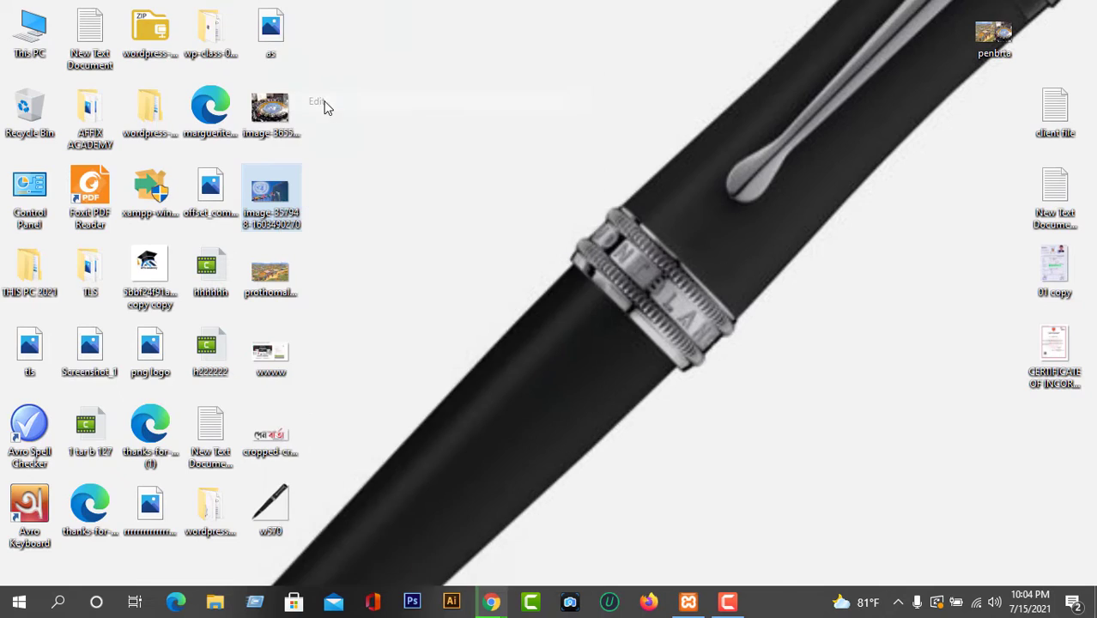
pyautogui.click(153, 67)
pyautogui.click(192, 127)
pyautogui.doubleClick(206, 152)
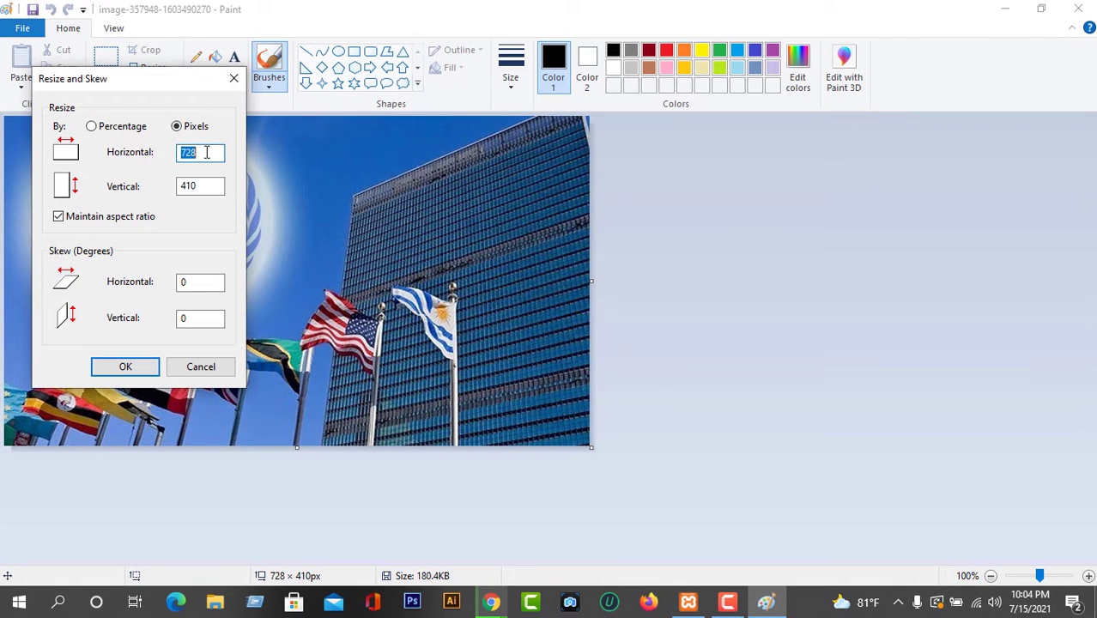
pyautogui.write('1920')
pyautogui.click(125, 367)
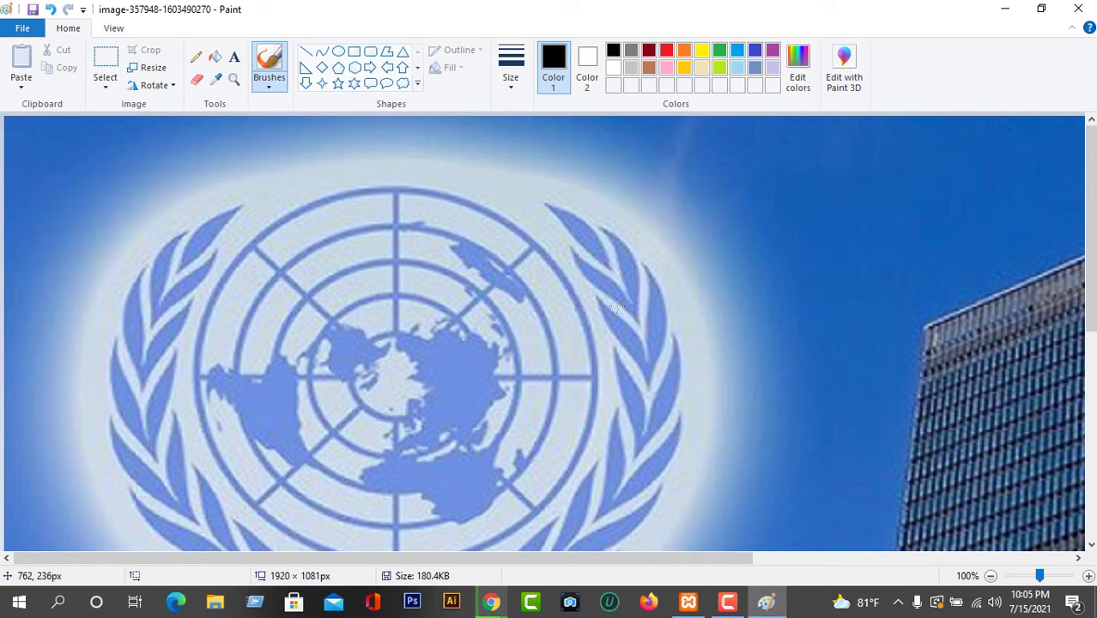
pyautogui.press('super+d')
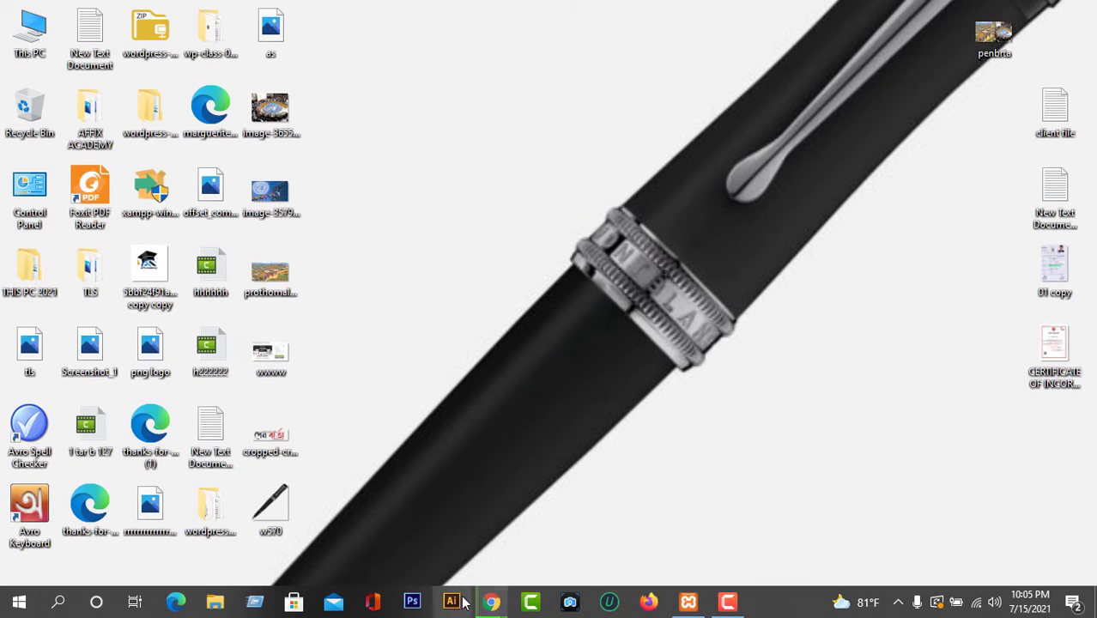
pyautogui.moveTo(490, 601)
pyautogui.click(431, 515)
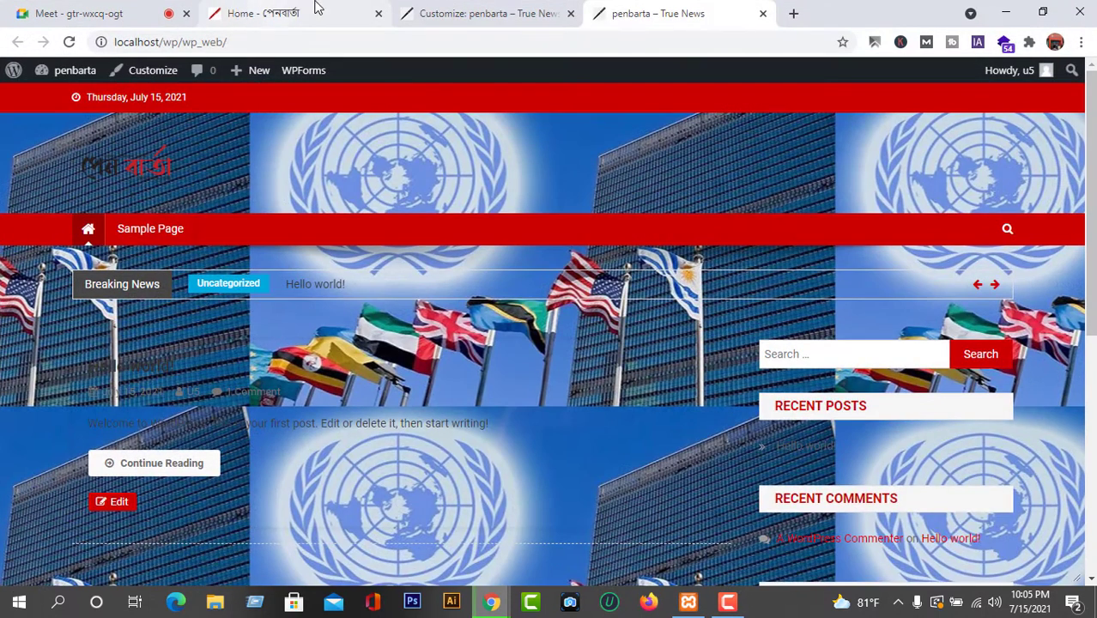
pyautogui.click(316, 11)
pyautogui.click(453, 11)
pyautogui.click(77, 136)
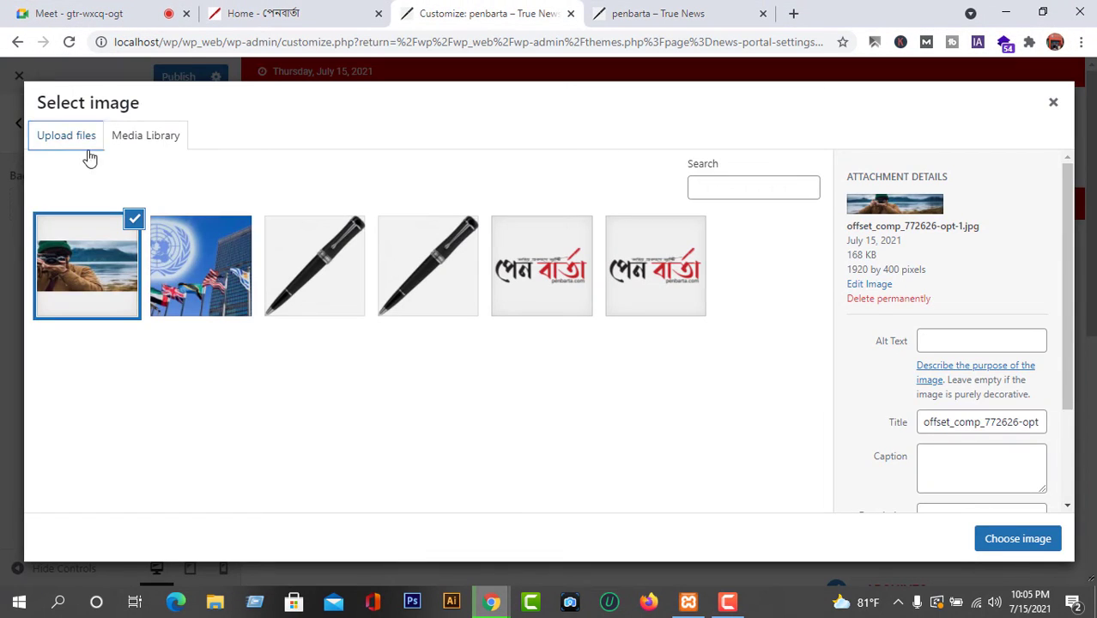
pyautogui.click(539, 347)
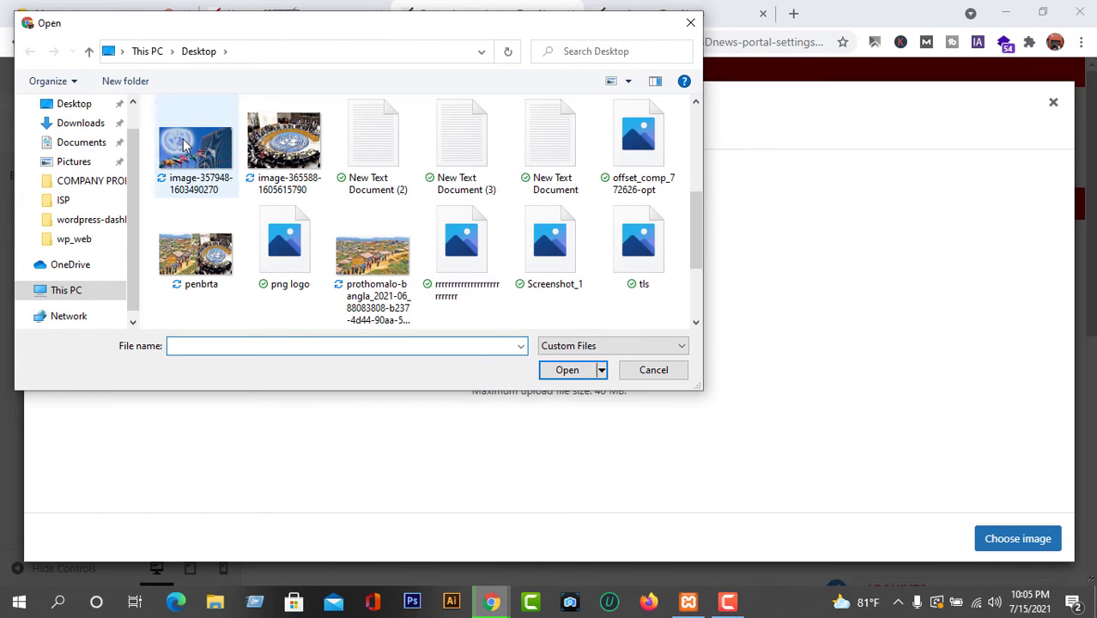
pyautogui.click(182, 144)
pyautogui.click(567, 370)
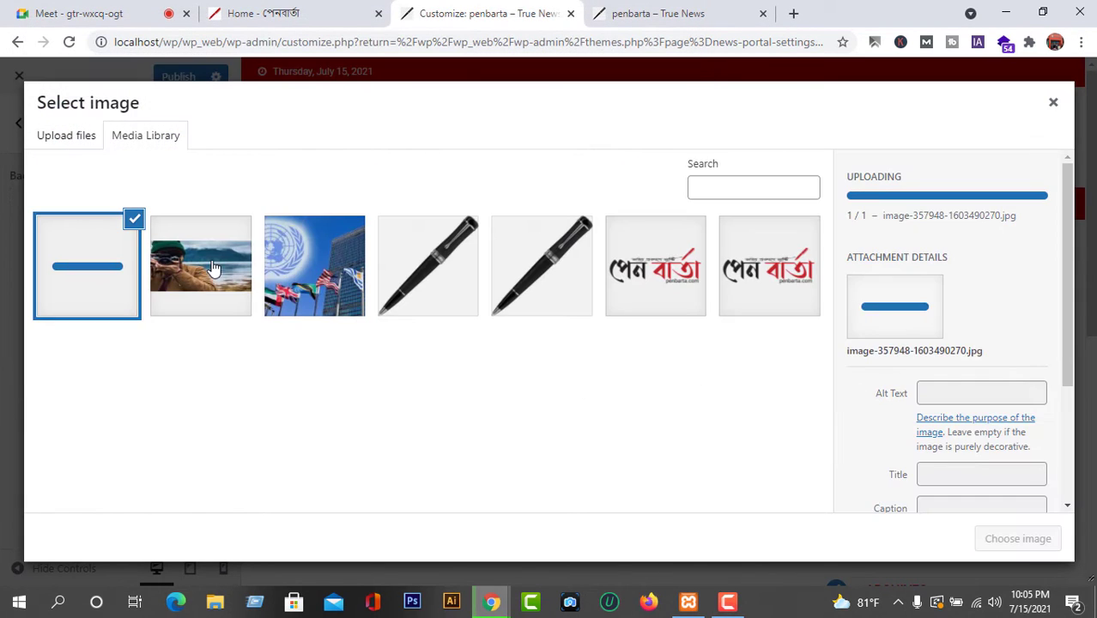
# Permanently delete the offset_comp_772626-opt image and the old 728 by 410 pixel flags image from the media library
pyautogui.click(213, 269)
pyautogui.click(889, 378)
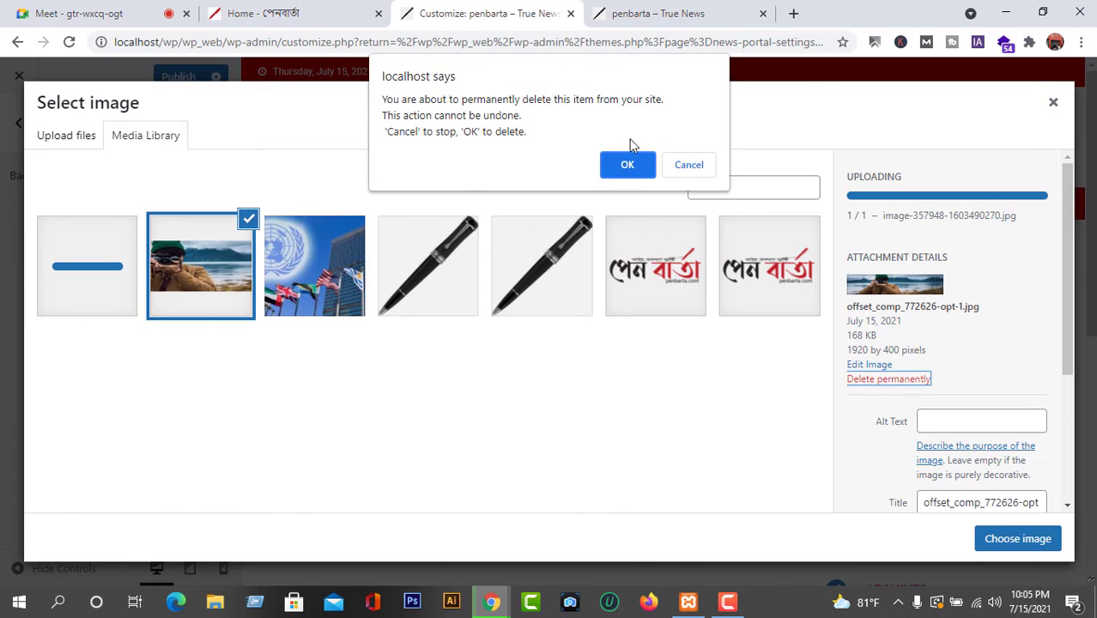
pyautogui.click(629, 166)
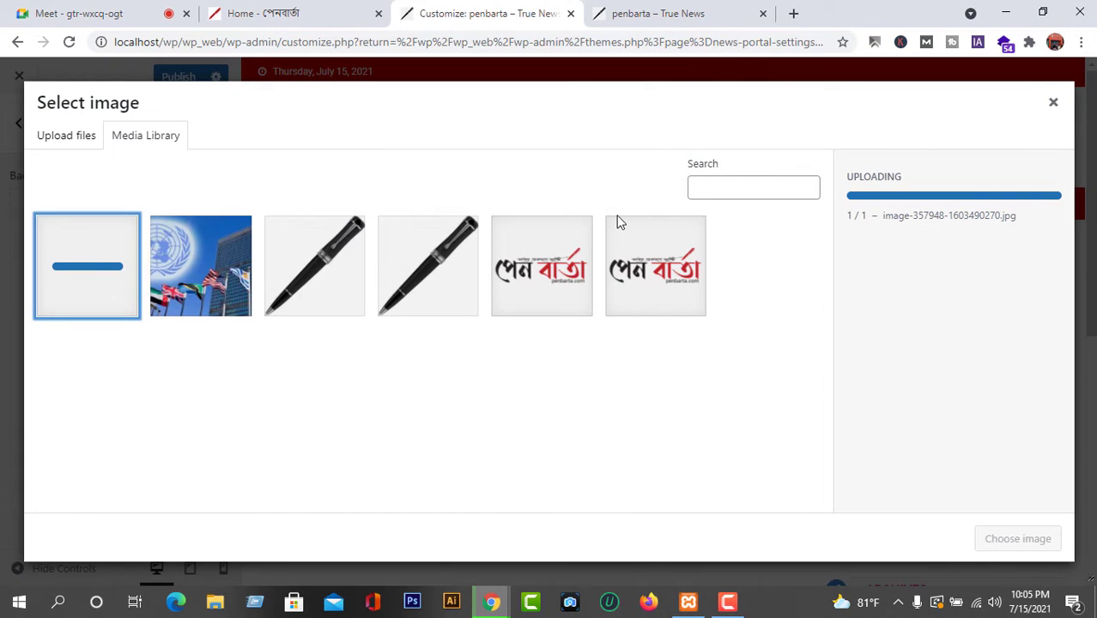
pyautogui.click(209, 276)
pyautogui.click(884, 414)
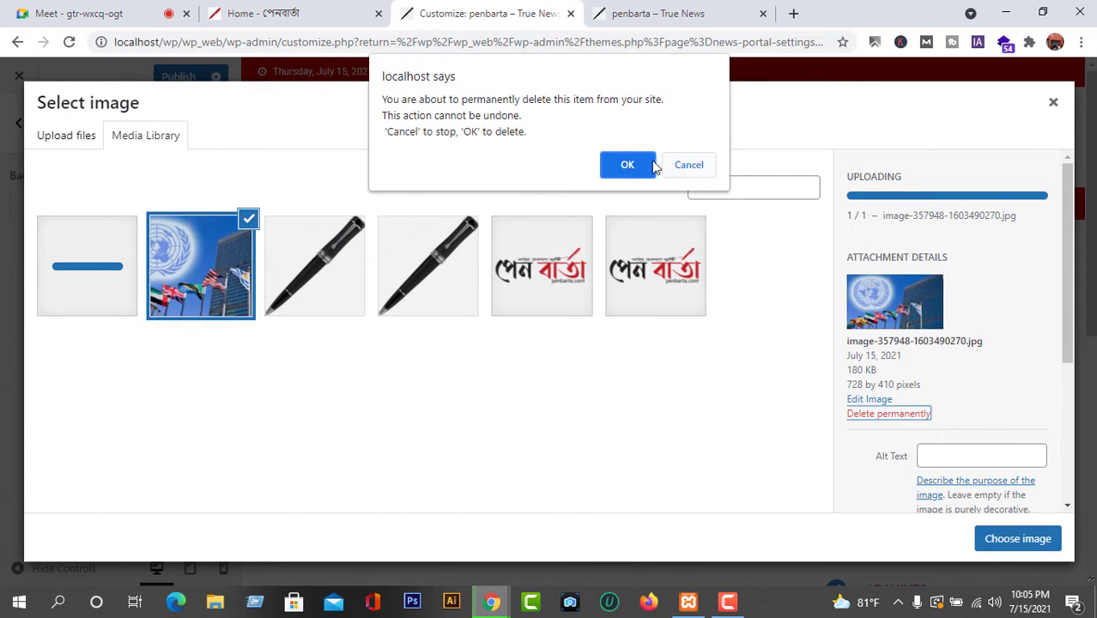
pyautogui.click(628, 166)
# Choose the uploaded 1920 by 1081 pixel flags image as the site's background image and publish it
pyautogui.click(82, 249)
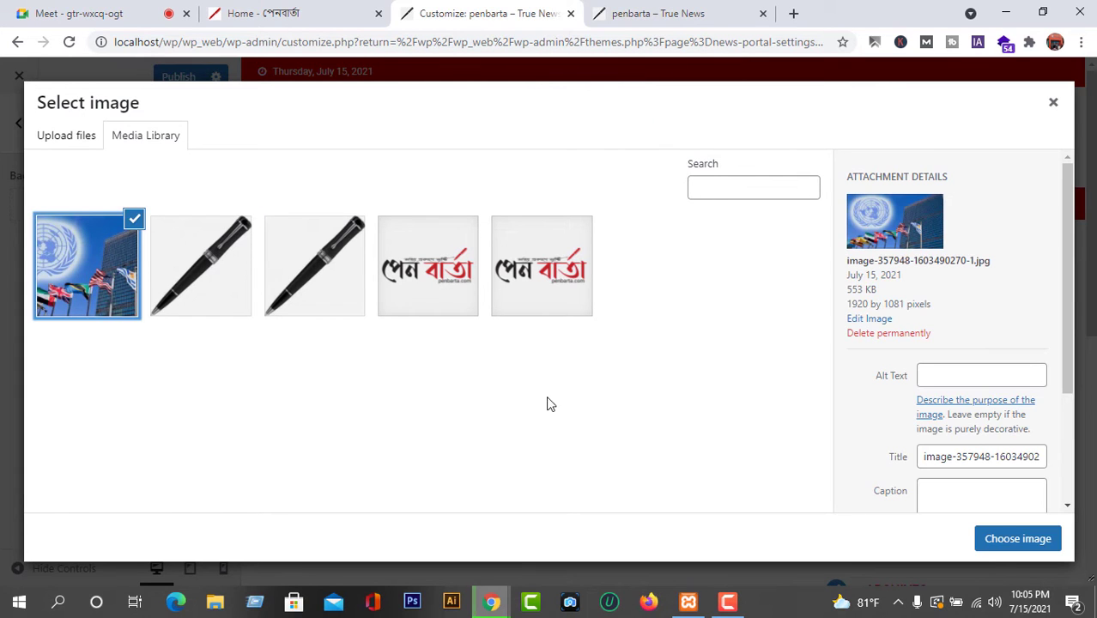
pyautogui.click(1019, 537)
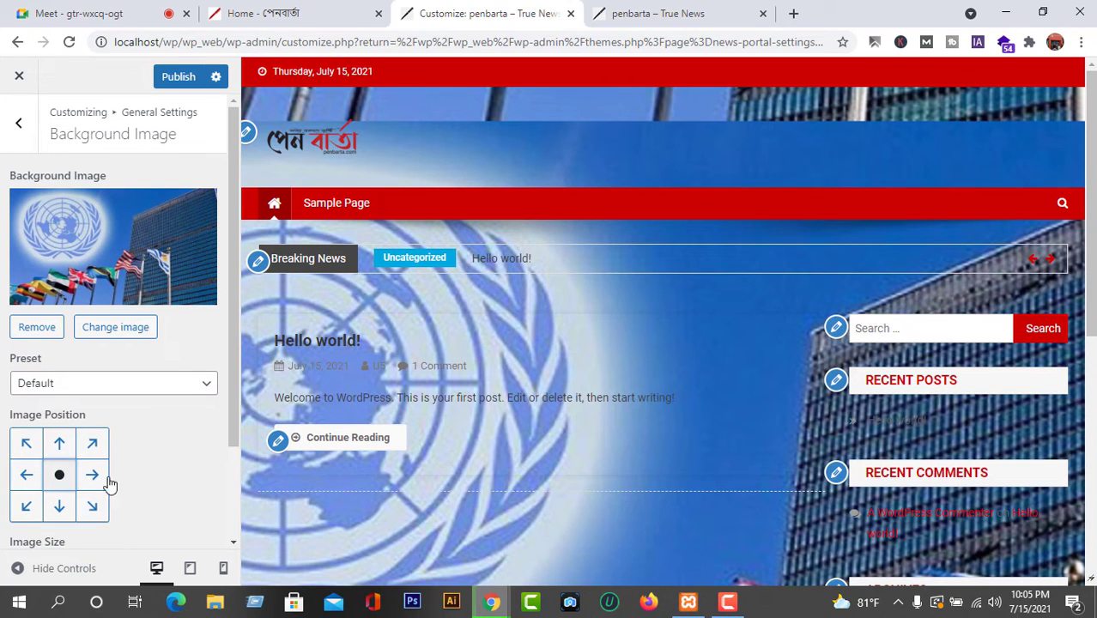
pyautogui.click(175, 79)
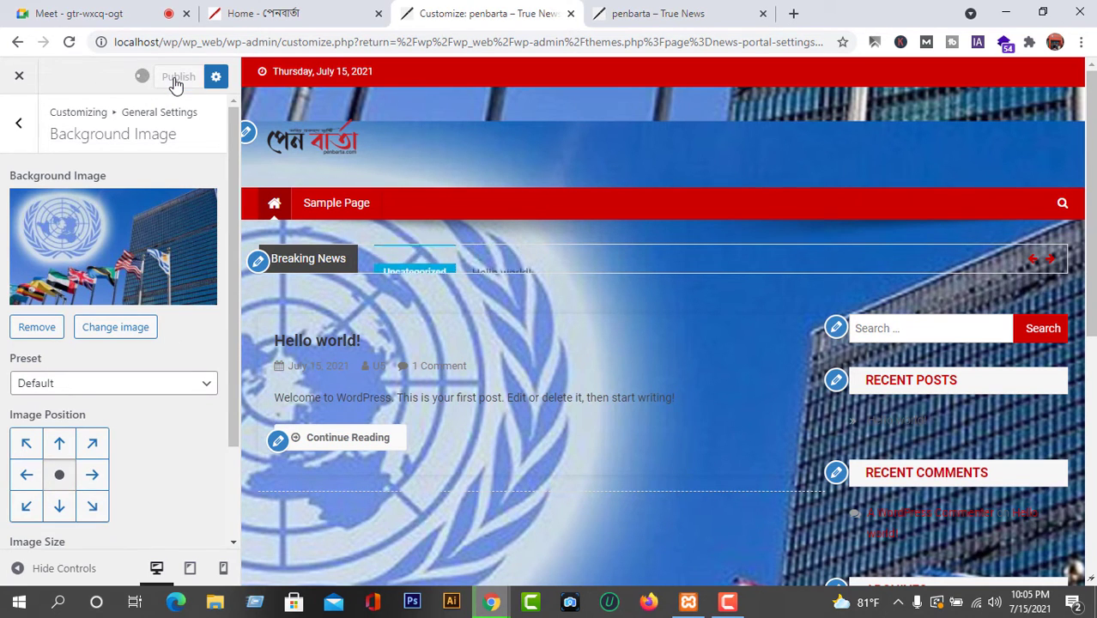
# Reload the local site's front page and examine how the enlarged background image looks down the page
pyautogui.hotkey('ctrl', 'Tab')
pyautogui.press('F5')
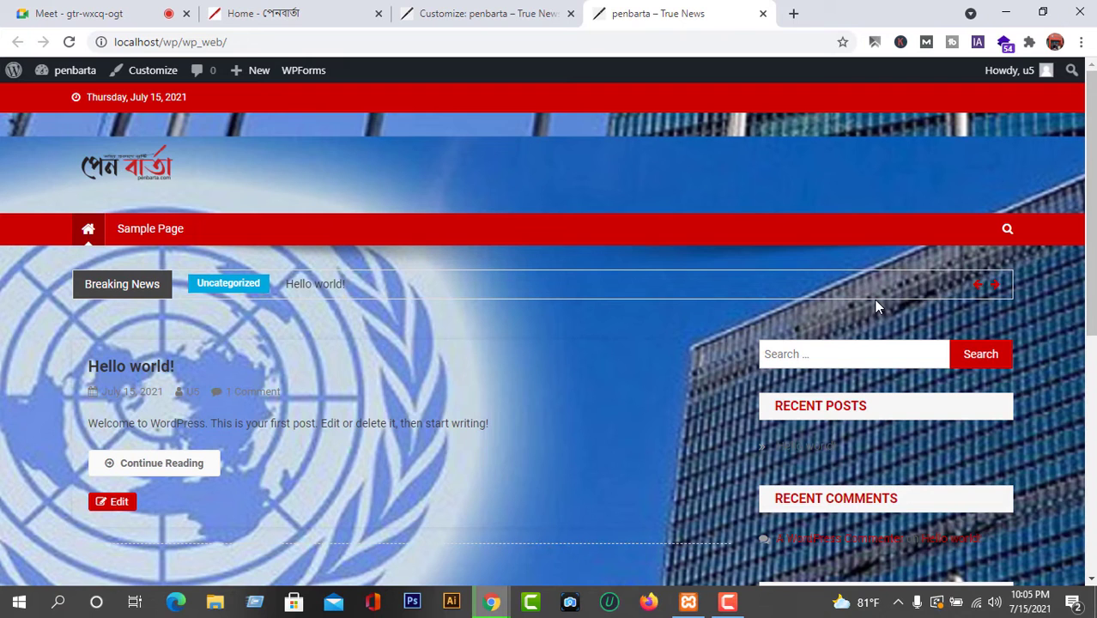
pyautogui.scroll(-4, 556, 121)
# Go back to the Customizer and remove the site's background image
pyautogui.click(558, 16)
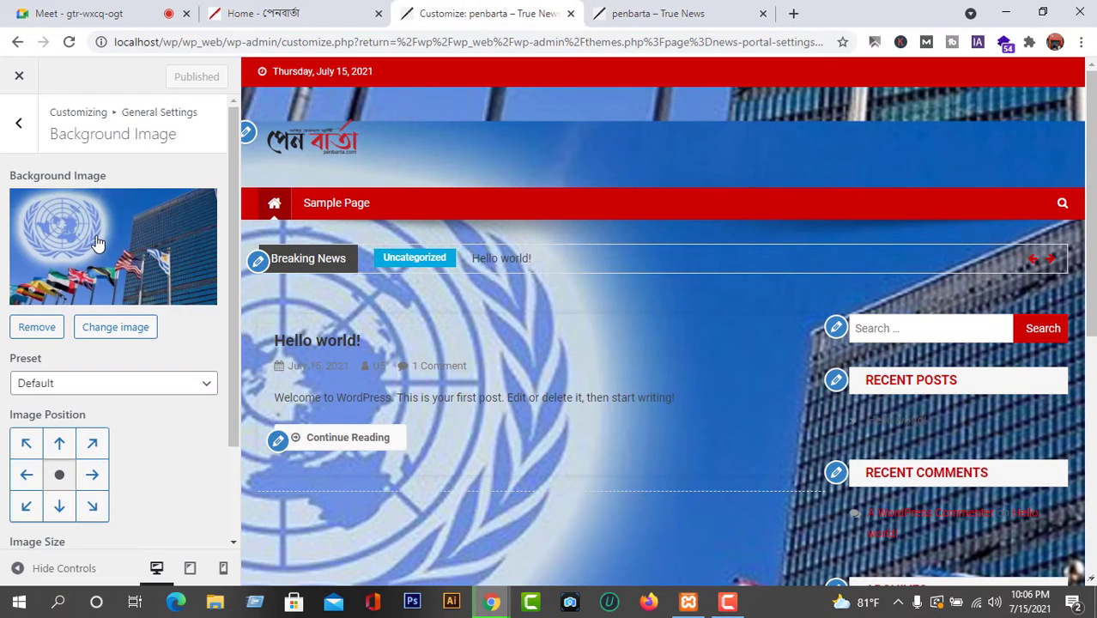
pyautogui.click(39, 330)
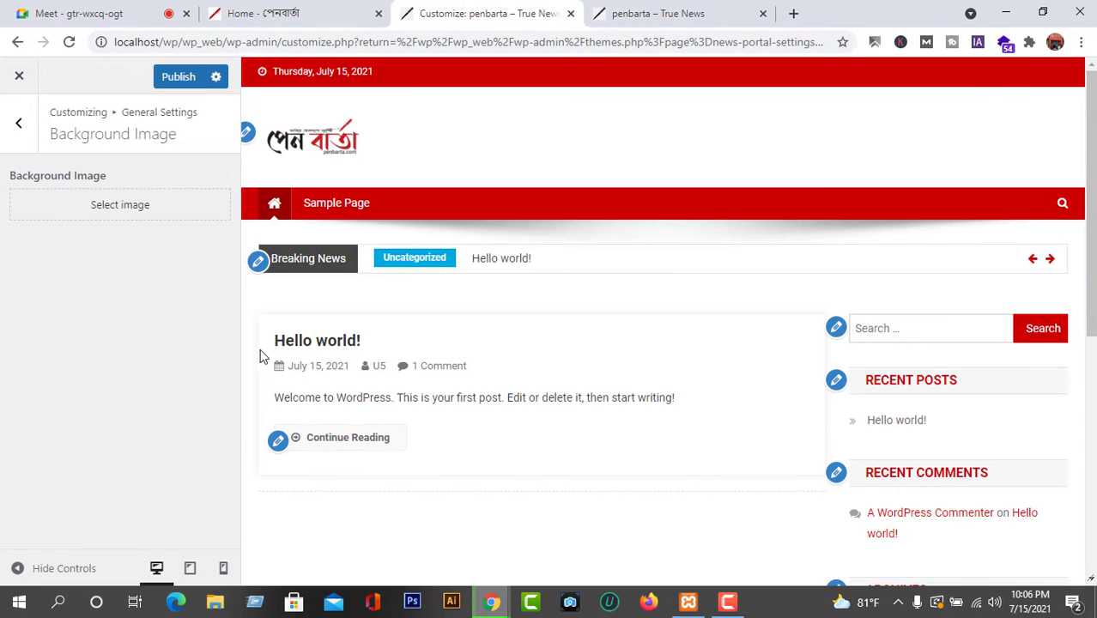
# Set the Background Color in the Colors settings to the yellow #eeee22 and publish the changes
pyautogui.click(17, 128)
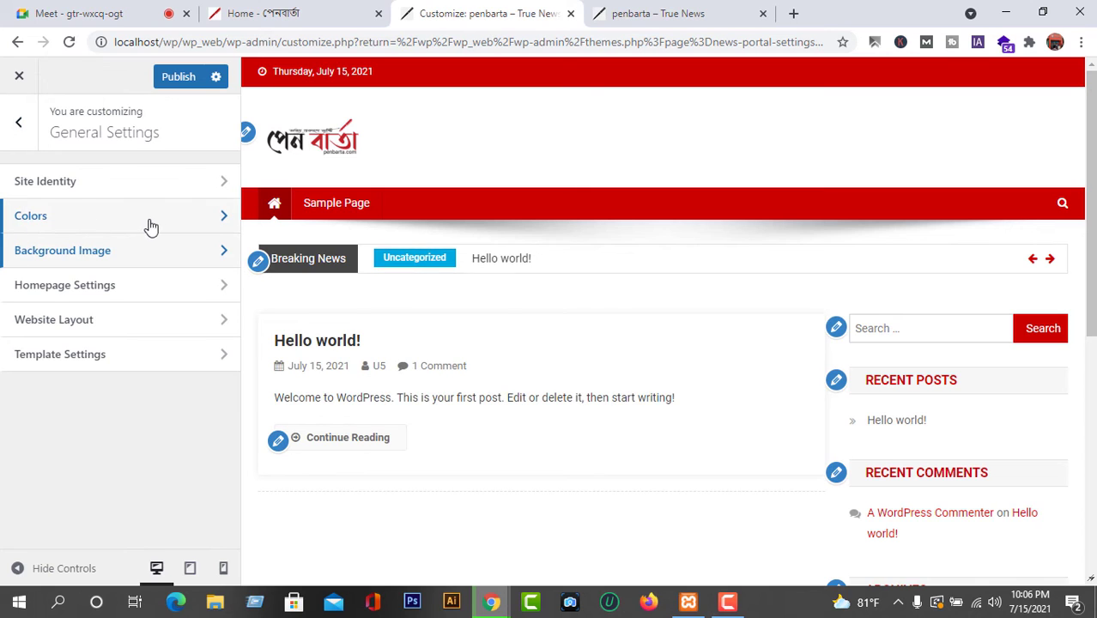
pyautogui.click(83, 223)
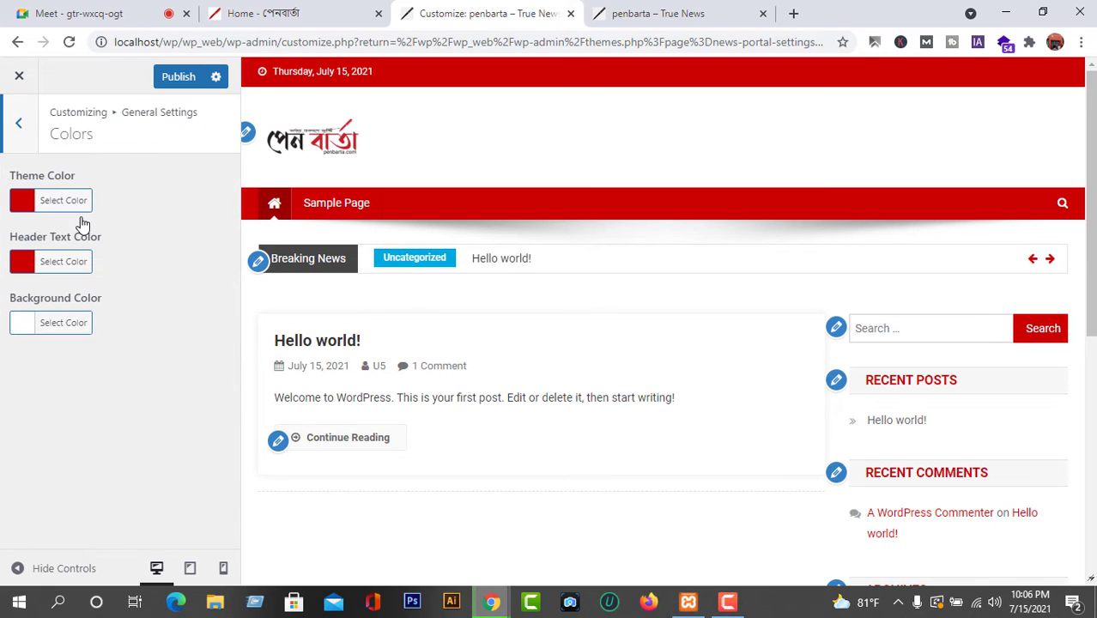
pyautogui.click(23, 129)
pyautogui.click(86, 219)
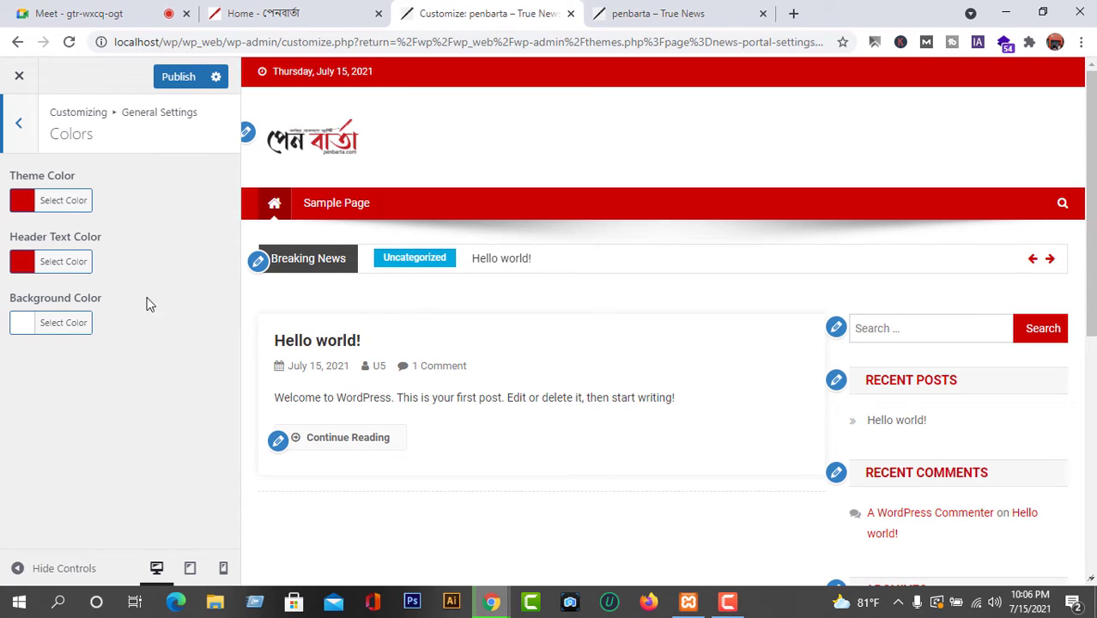
pyautogui.click(28, 327)
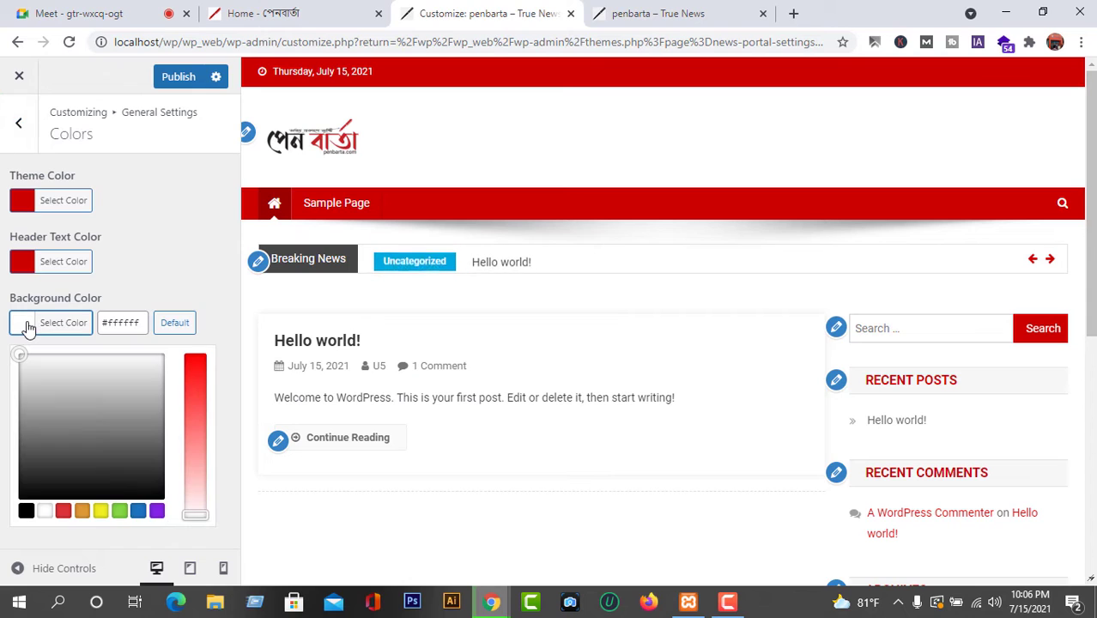
pyautogui.click(101, 512)
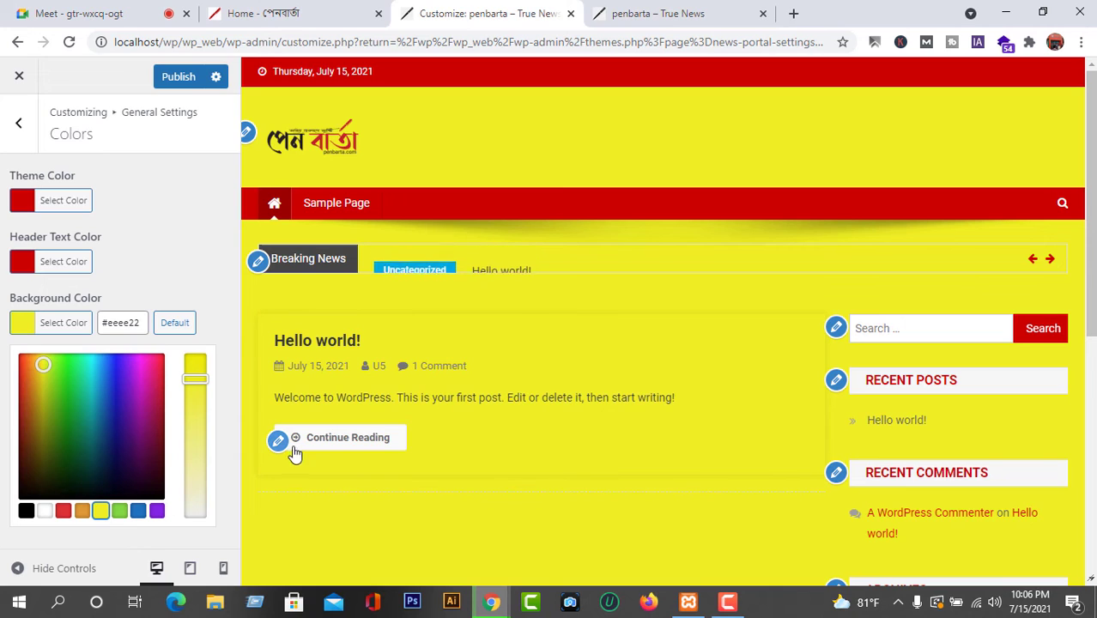
pyautogui.click(161, 82)
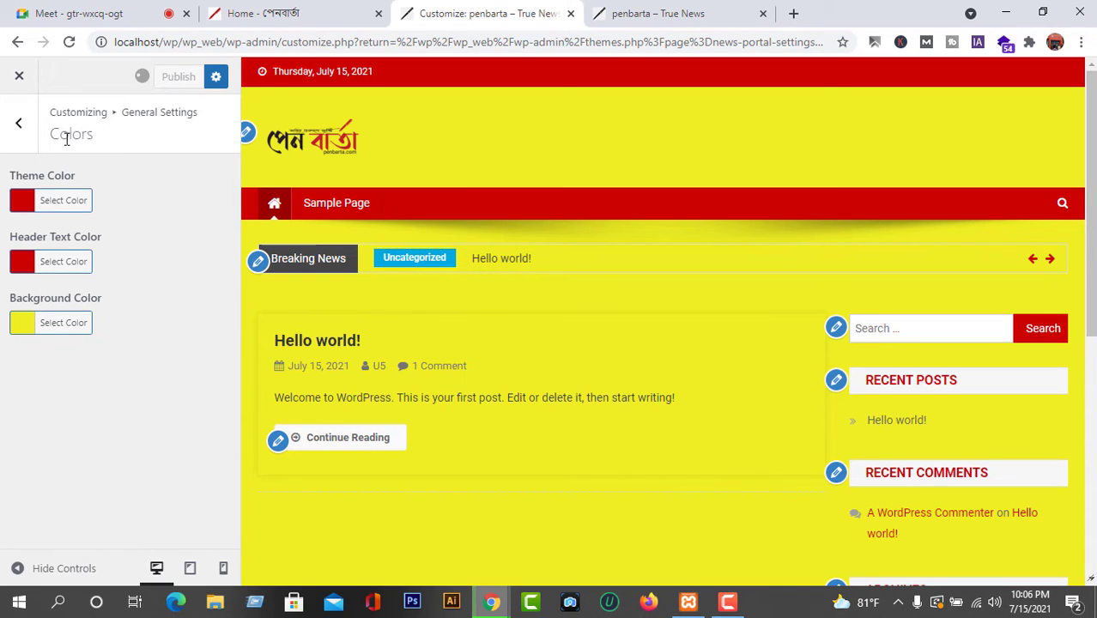
# Reload the local site's front page and compare its yellow background with the live penbarta.com homepage
pyautogui.click(689, 12)
pyautogui.click(71, 43)
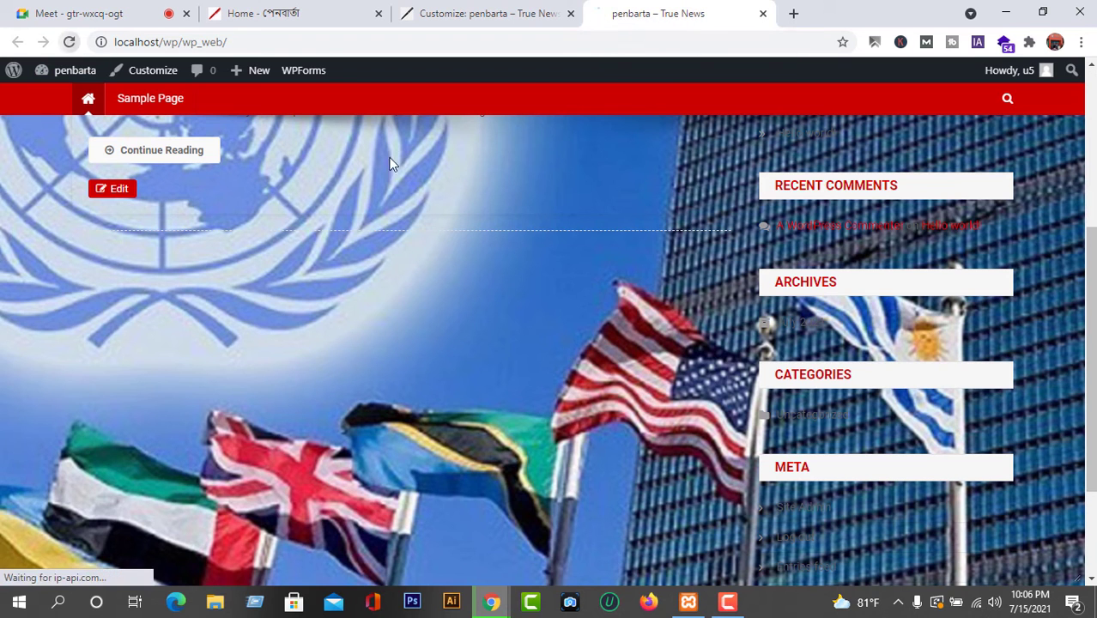
pyautogui.scroll(4, 483, 288)
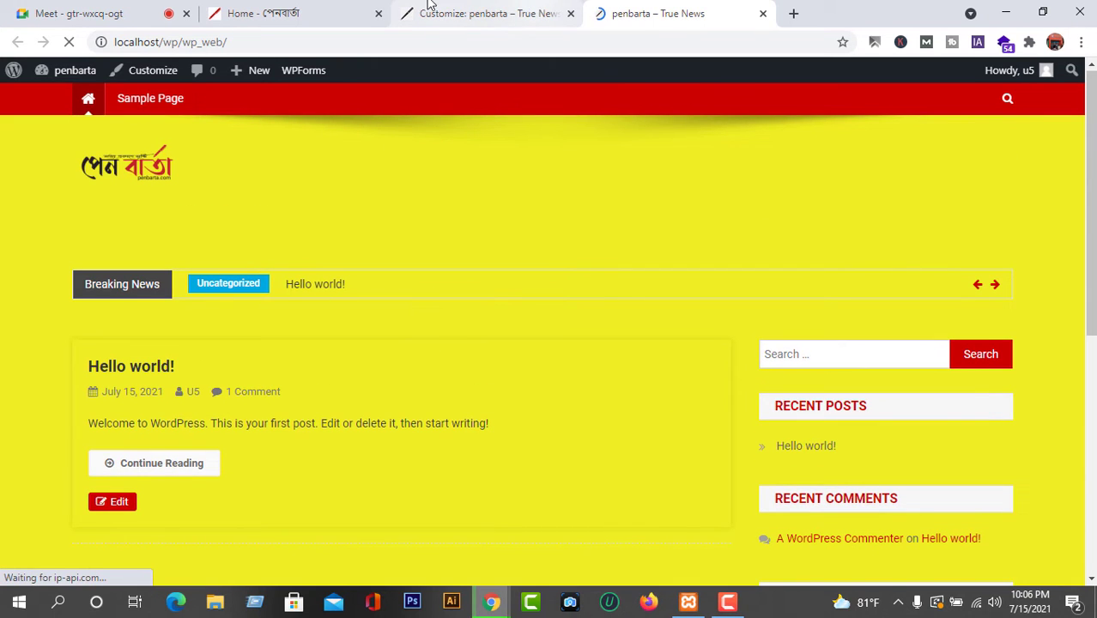
pyautogui.click(345, 20)
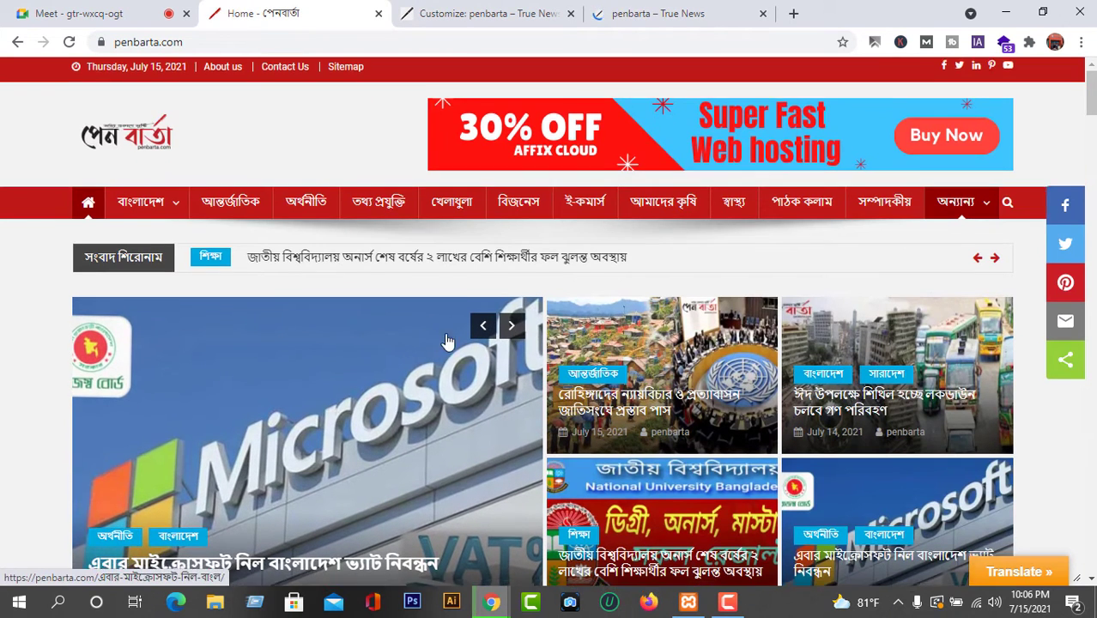
pyautogui.scroll(-3, 446, 340)
pyautogui.click(658, 13)
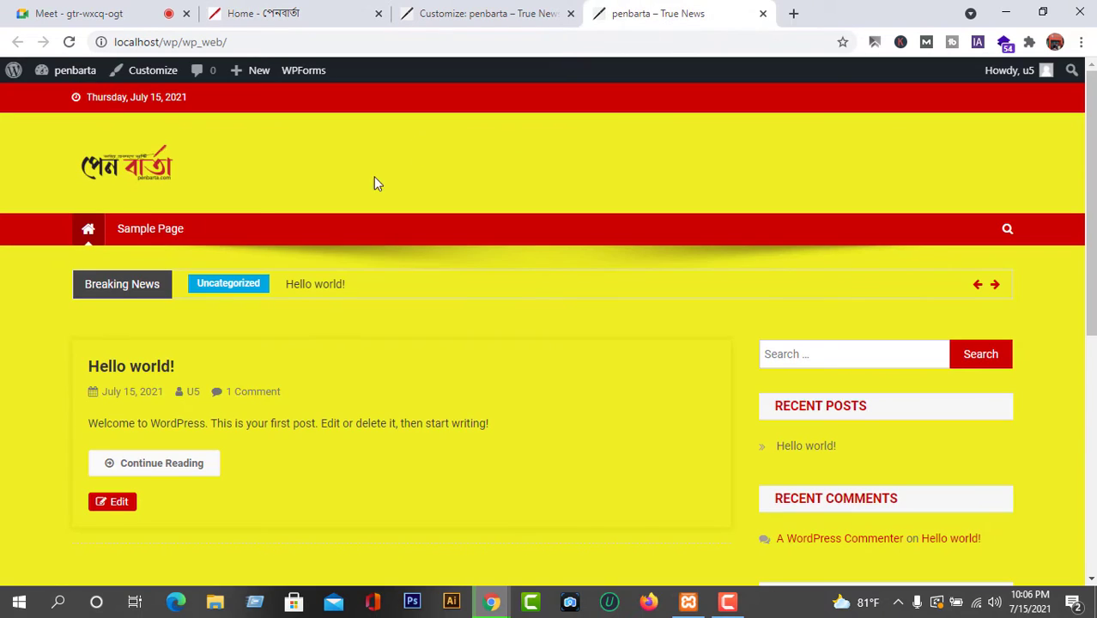
# Set the site's Background Color to white in the Customizer's Colors settings and publish the changes
pyautogui.click(429, 6)
pyautogui.click(26, 325)
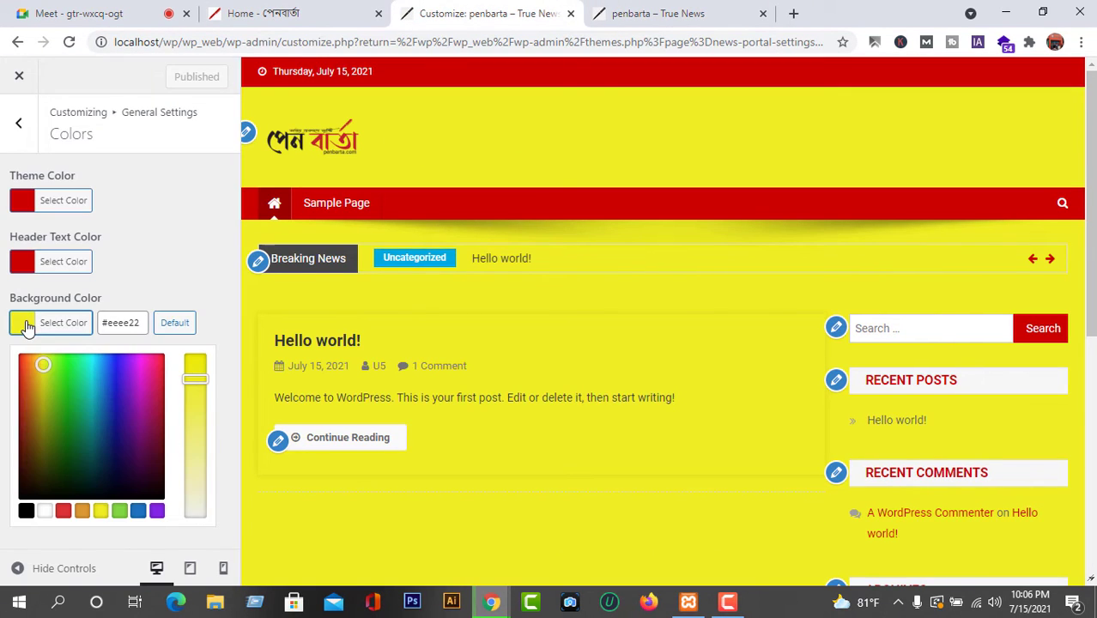
pyautogui.click(47, 510)
pyautogui.click(190, 213)
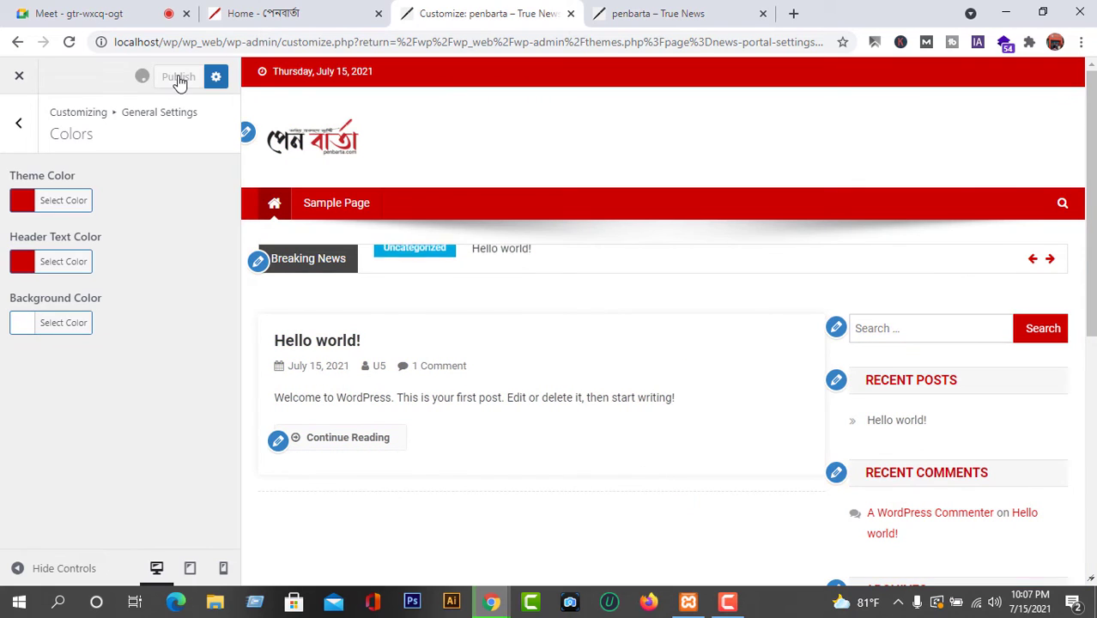
# Open the Homepage Settings in the Customizer and reload the local front page to check the white background
pyautogui.click(23, 129)
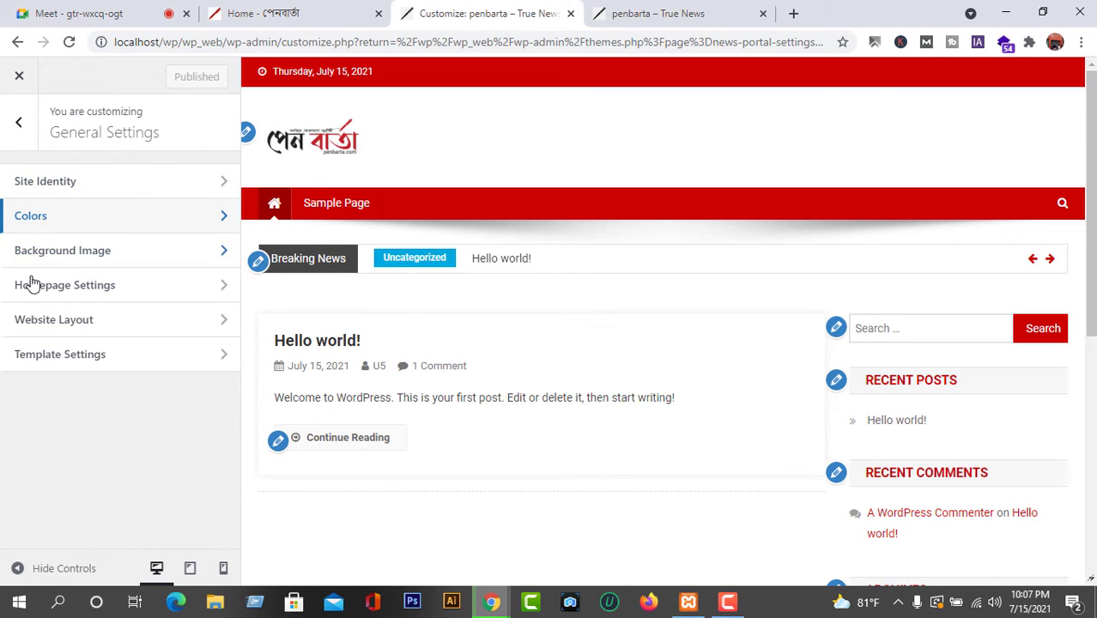
pyautogui.click(79, 286)
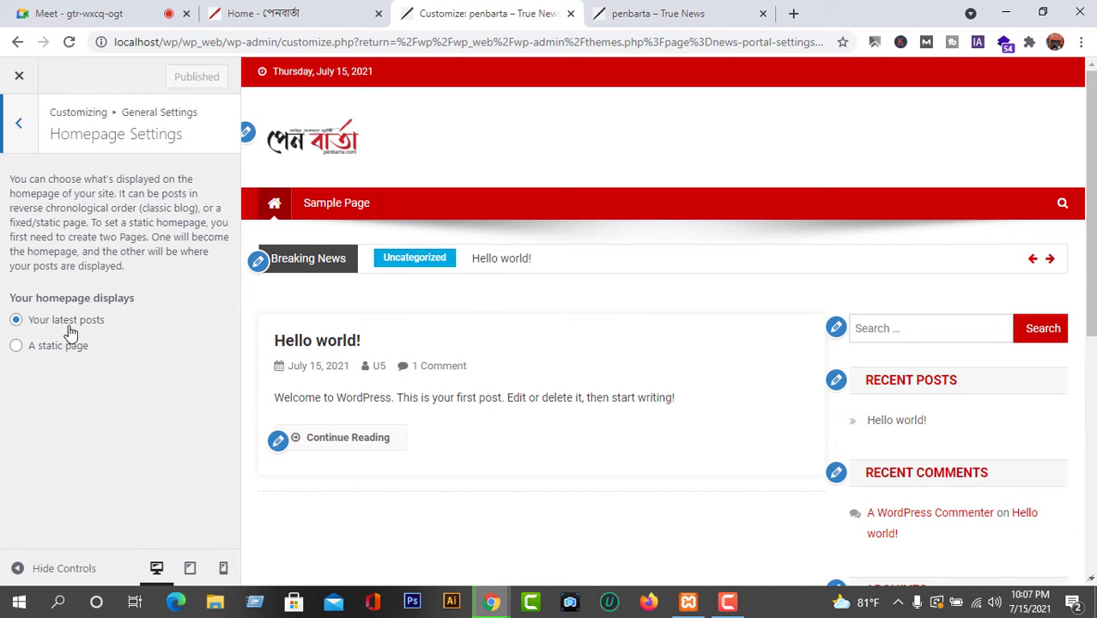
pyautogui.click(662, 13)
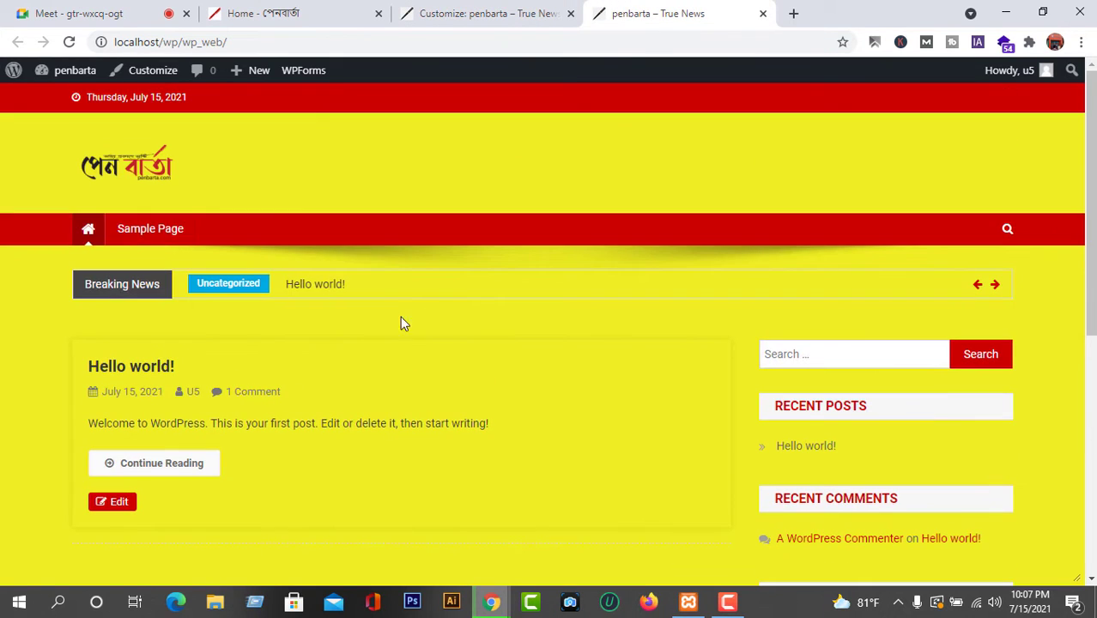
pyautogui.click(122, 170)
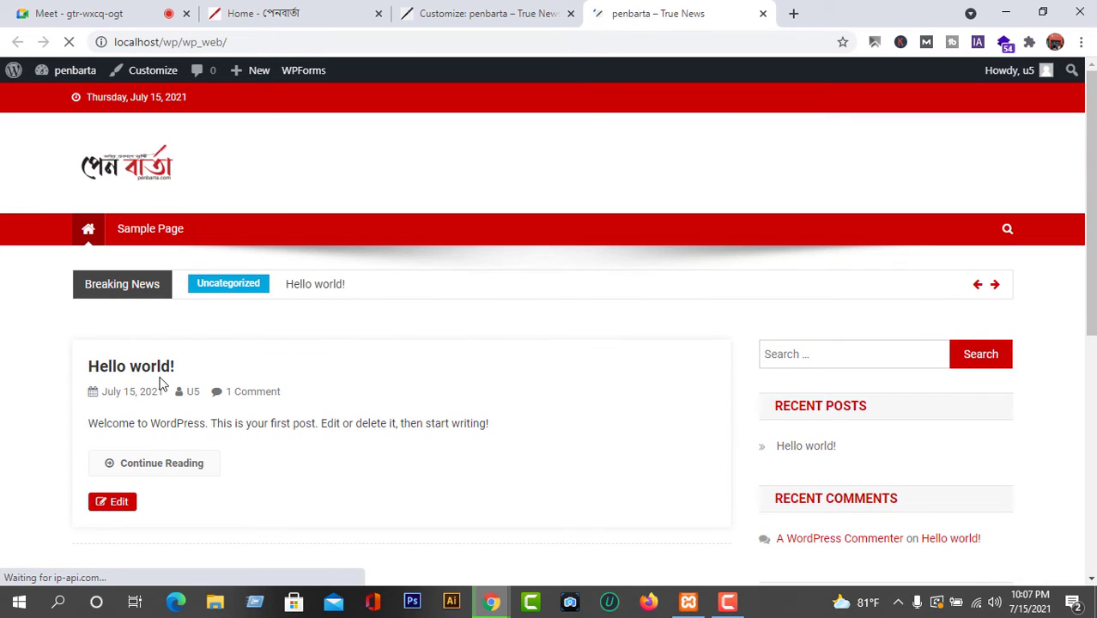
pyautogui.click(514, 13)
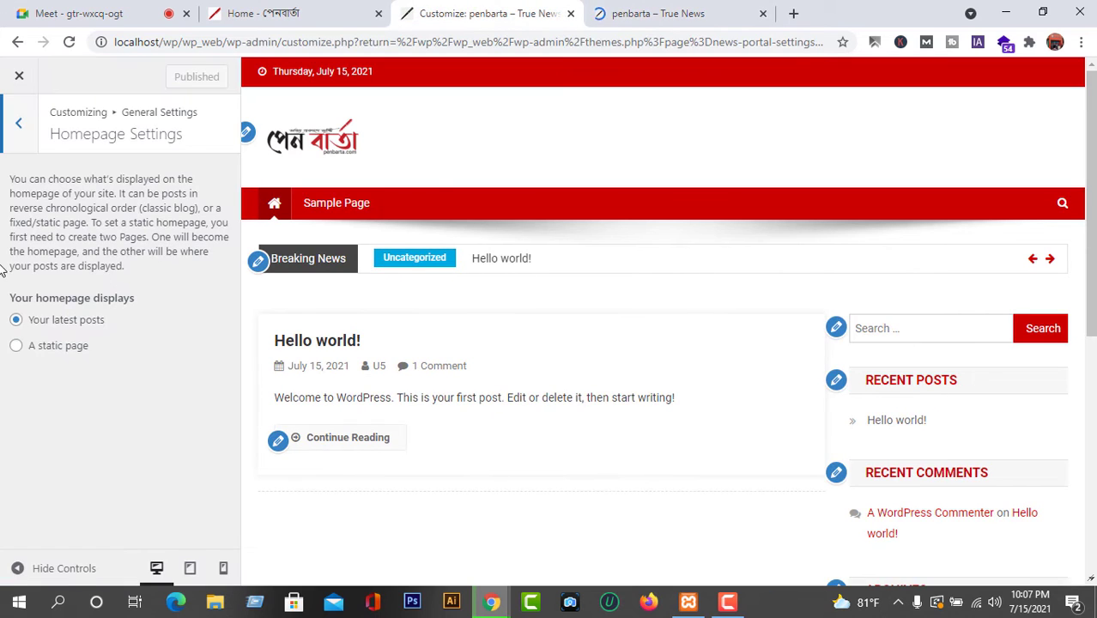
# Try Sample Page as the static homepage in the preview and return the homepage display to the latest posts
pyautogui.click(16, 346)
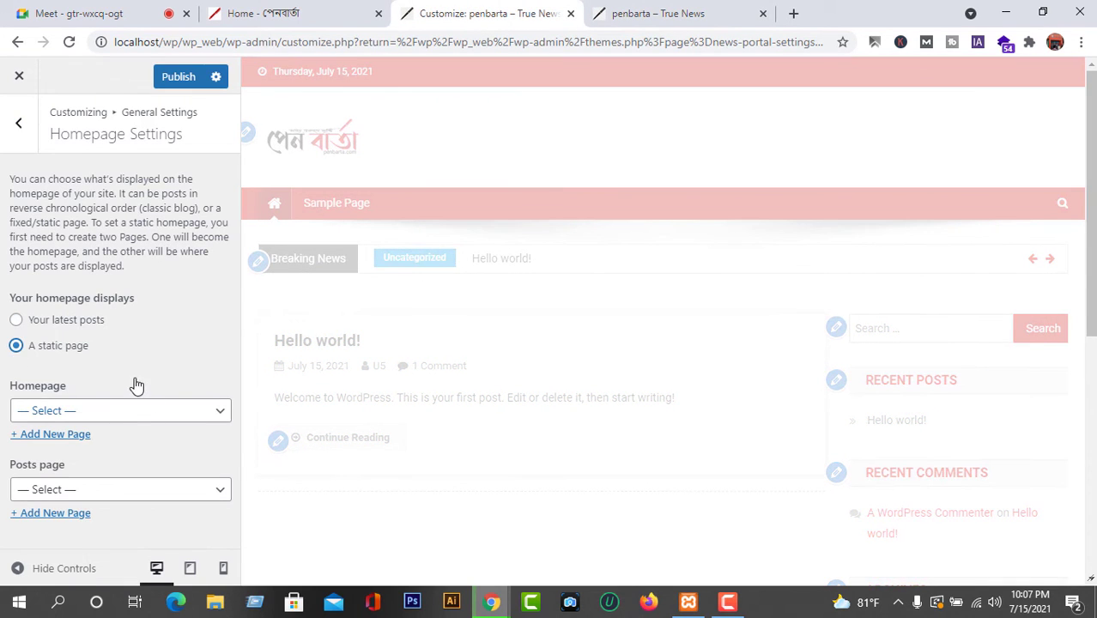
pyautogui.click(71, 414)
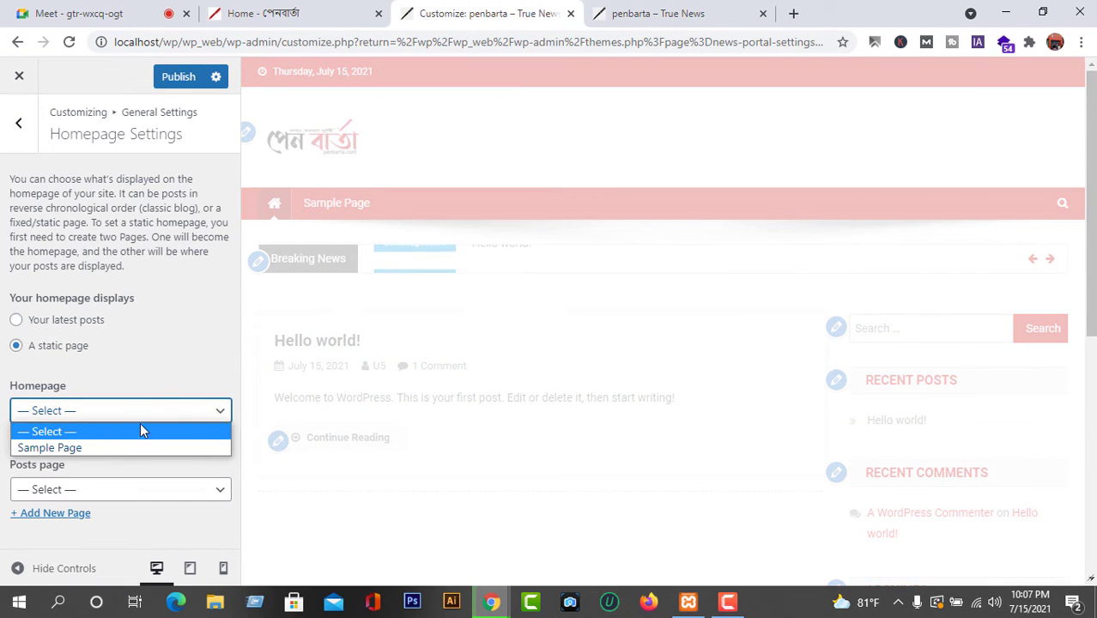
pyautogui.click(75, 446)
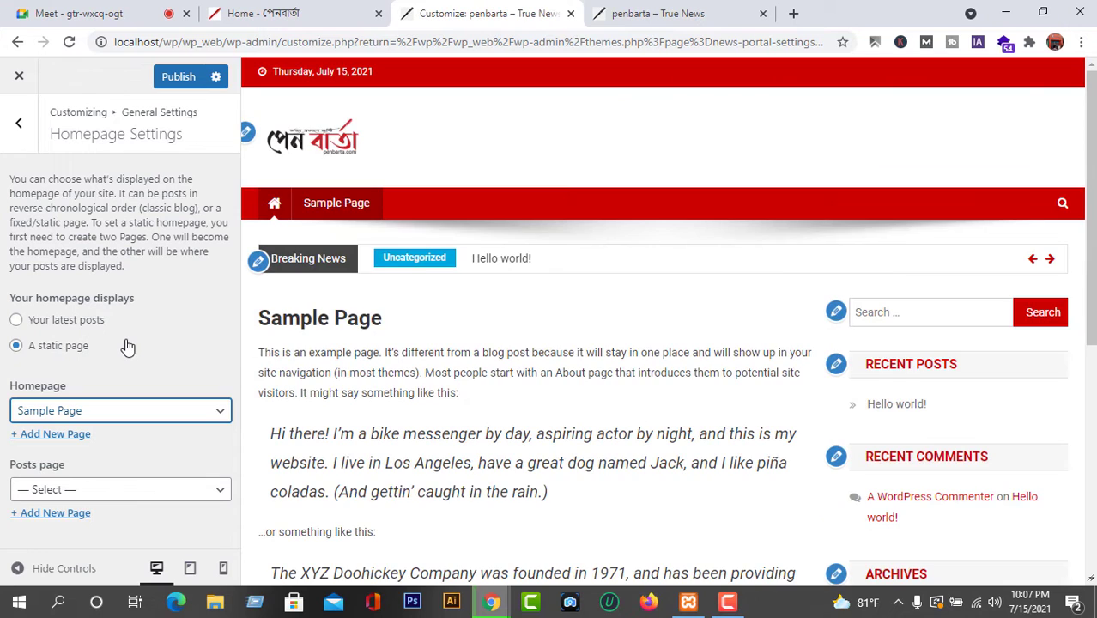
pyautogui.scroll(-3, 549, 343)
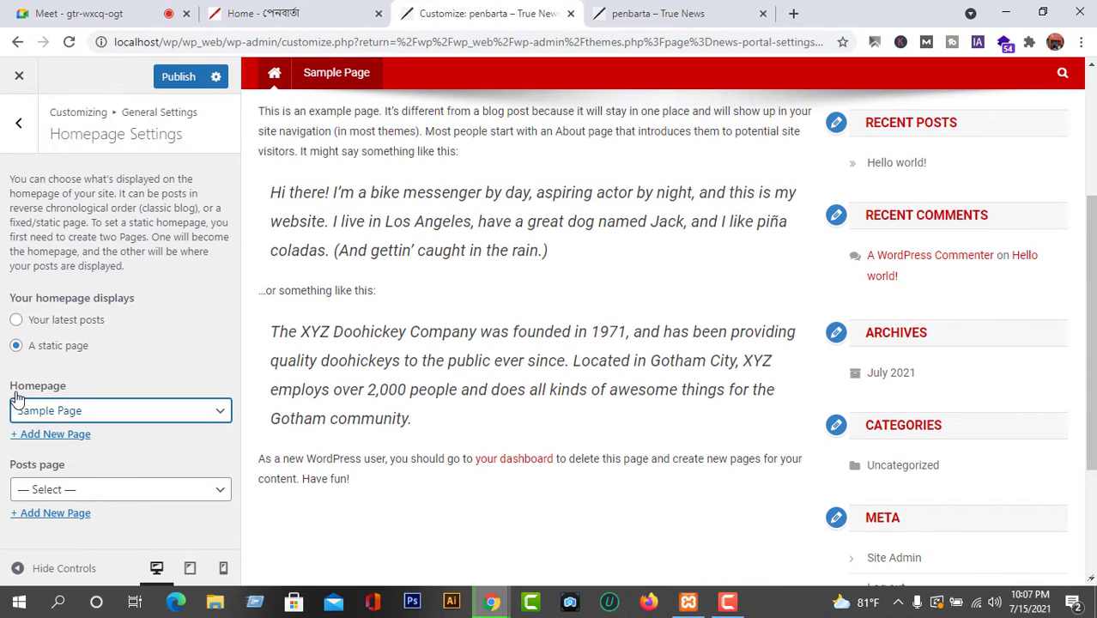
pyautogui.click(15, 323)
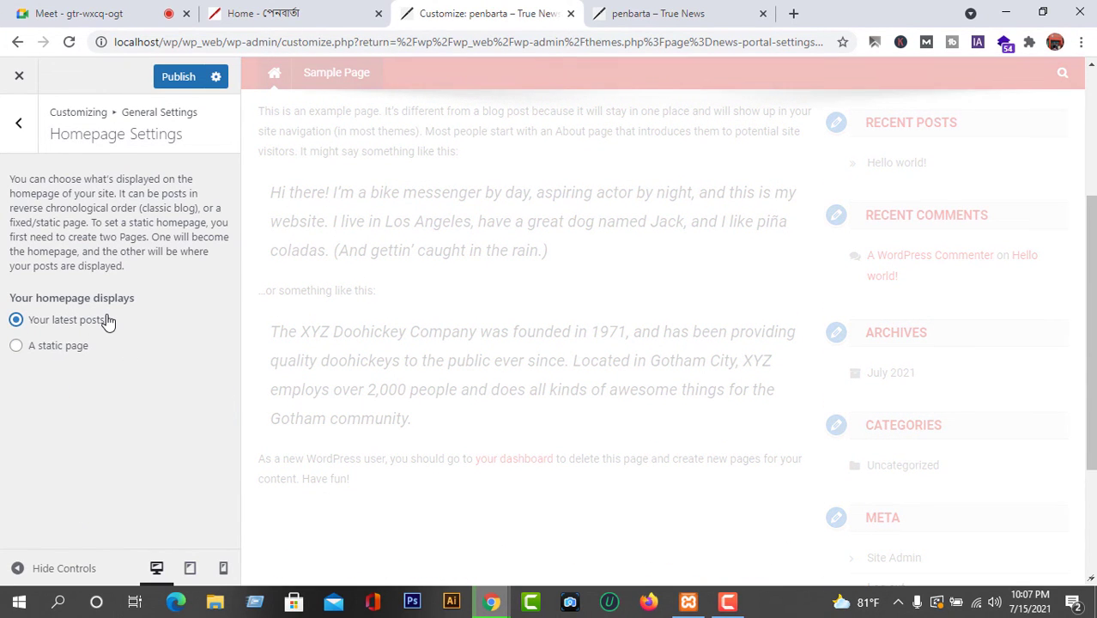
# Examine the penbarta.com homepage from top to bottom and compare it with the local site's front page
pyautogui.click(318, 10)
pyautogui.scroll(3, 723, 271)
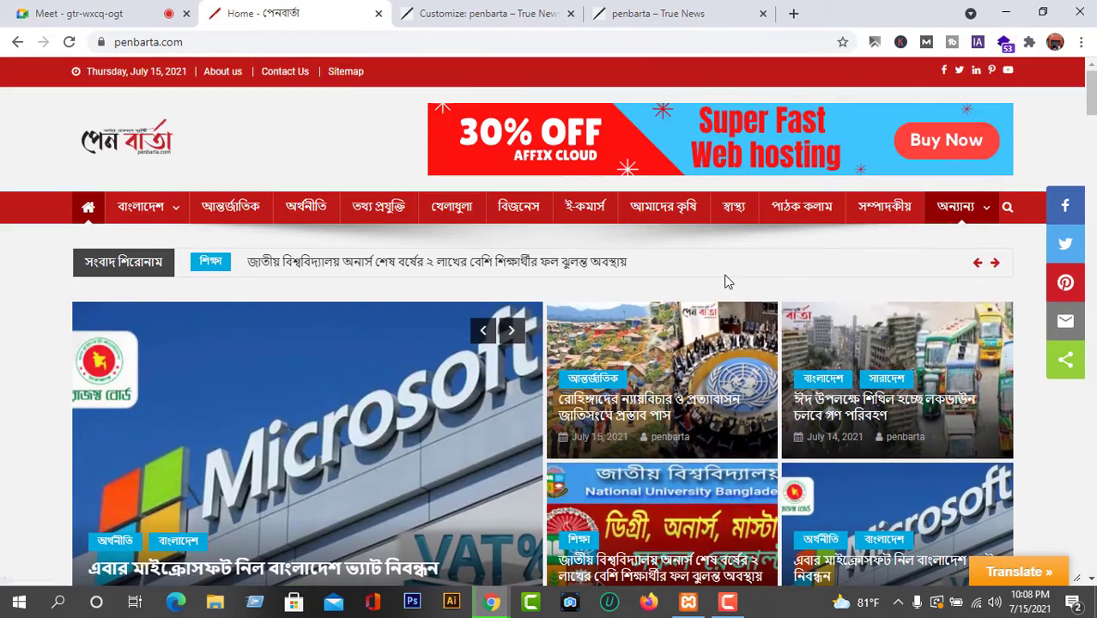
pyautogui.scroll(-10, 722, 288)
pyautogui.scroll(-10, 721, 296)
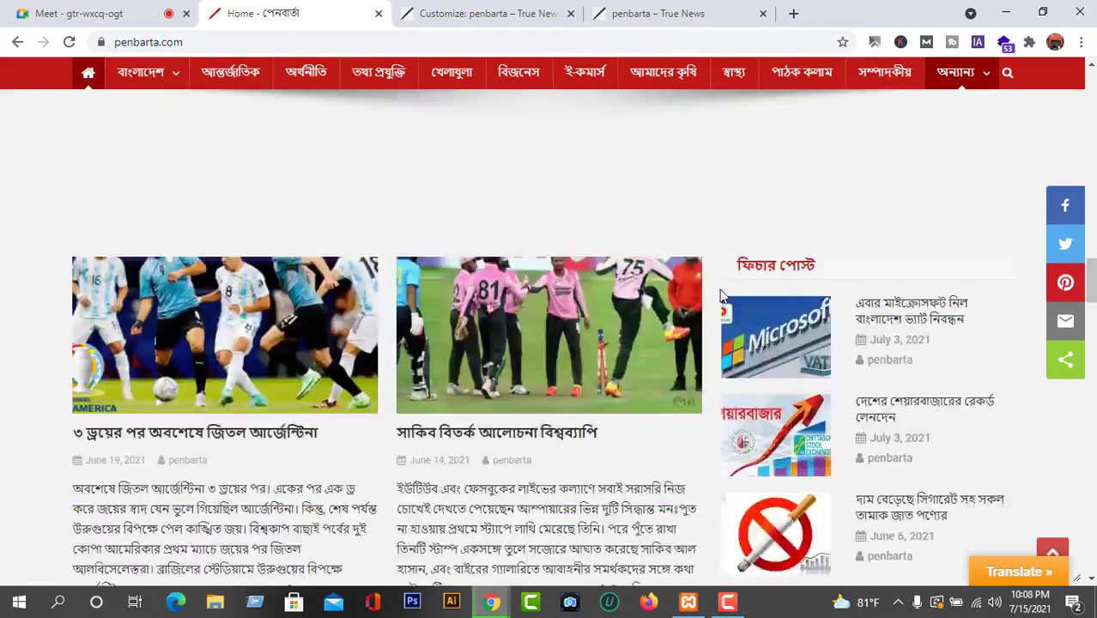
pyautogui.scroll(5, 721, 295)
pyautogui.scroll(10, 721, 292)
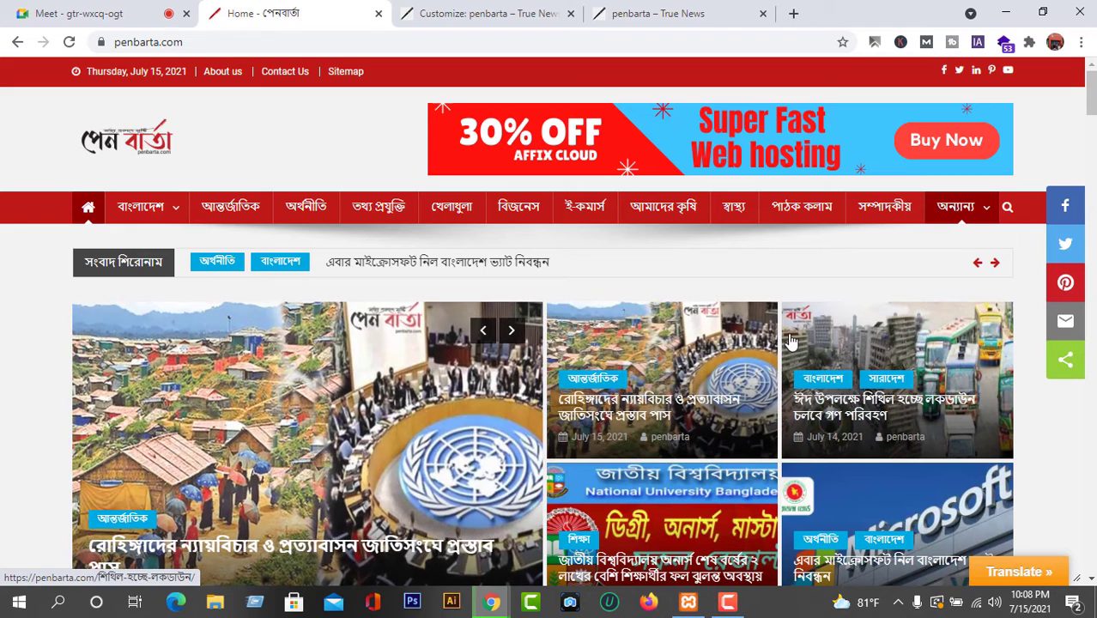
pyautogui.click(695, 9)
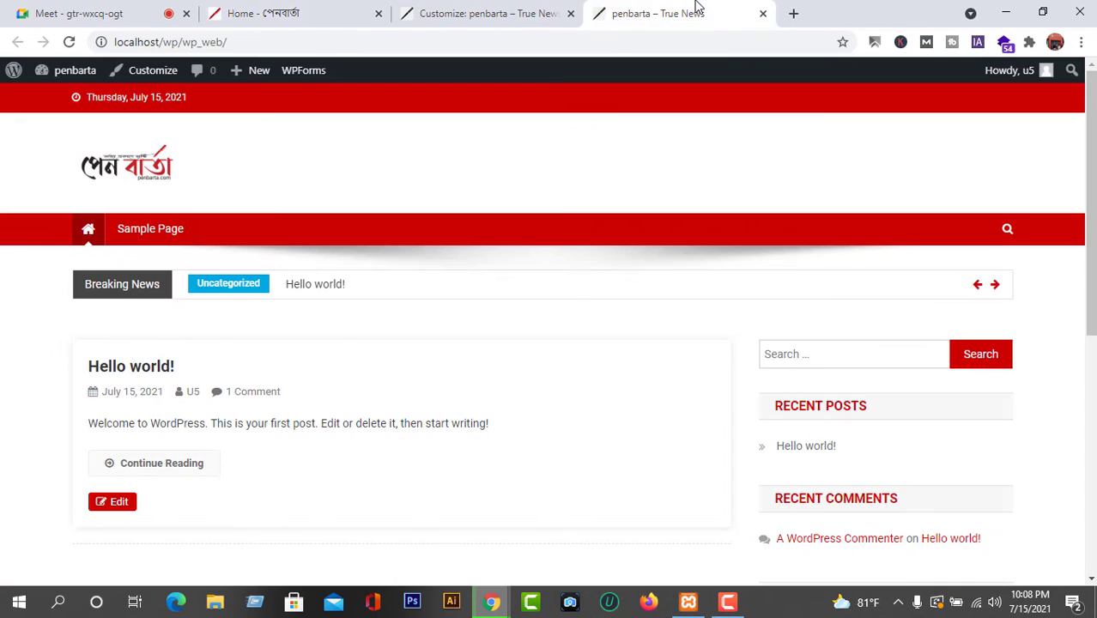
# Try the static page homepage option again in the Customizer and check which pages can serve as the homepage
pyautogui.click(489, 13)
pyautogui.click(92, 345)
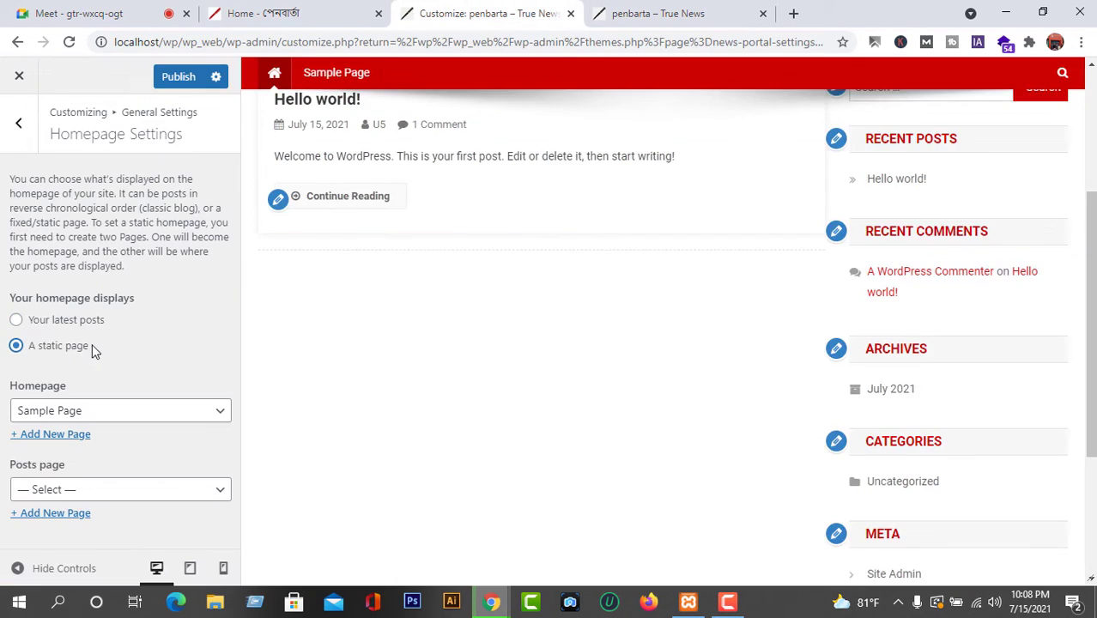
pyautogui.click(101, 411)
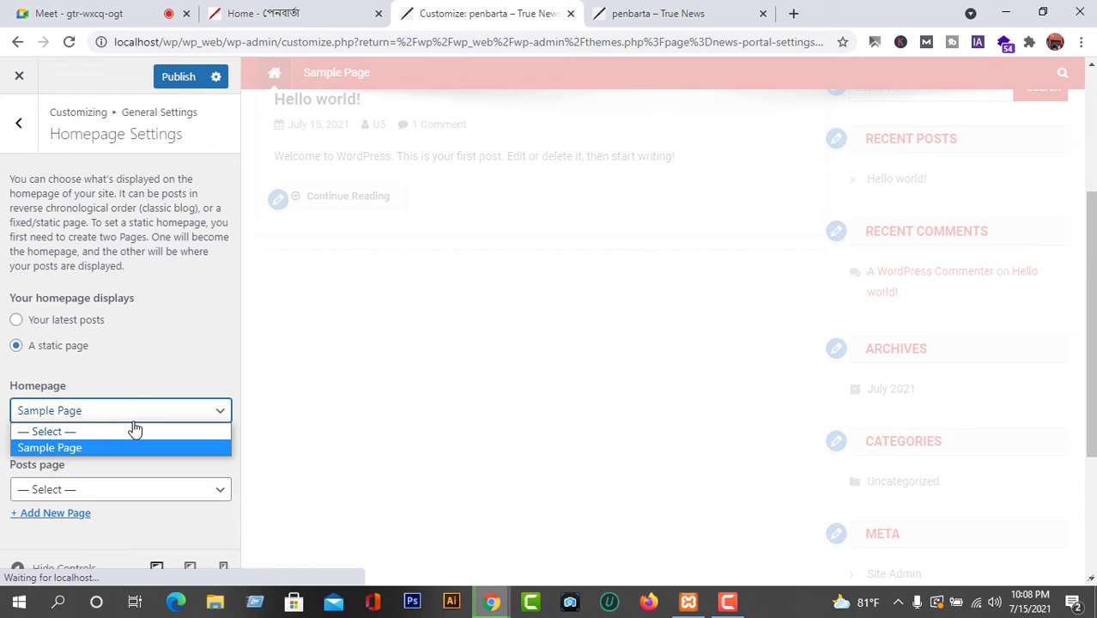
pyautogui.click(139, 373)
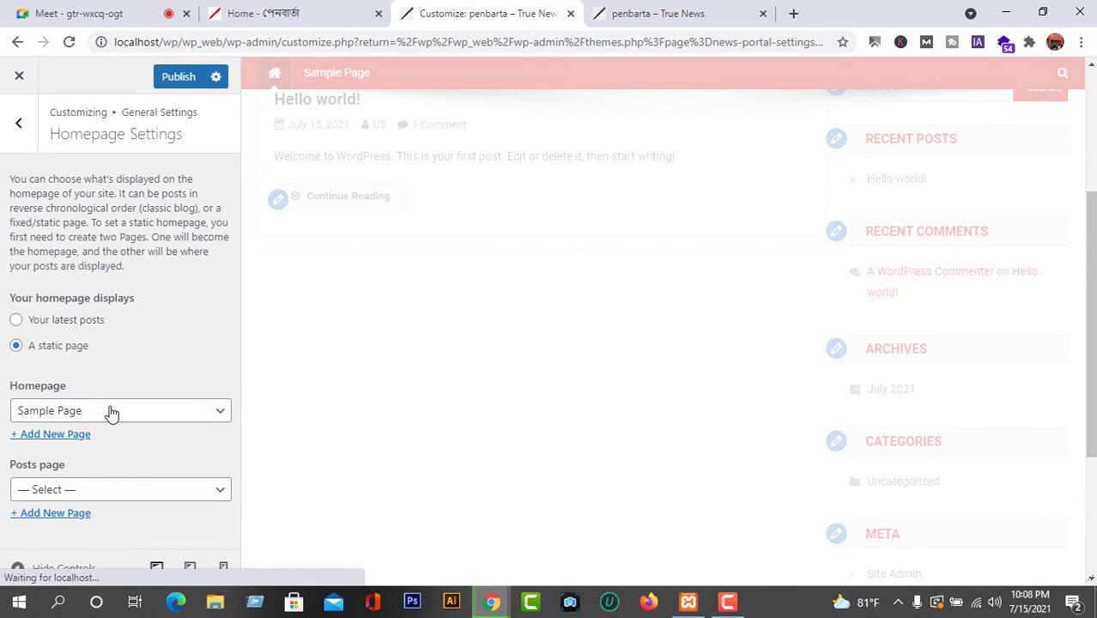
# Set the homepage to display your latest posts and publish the changes, checking the local site's front page
pyautogui.click(17, 320)
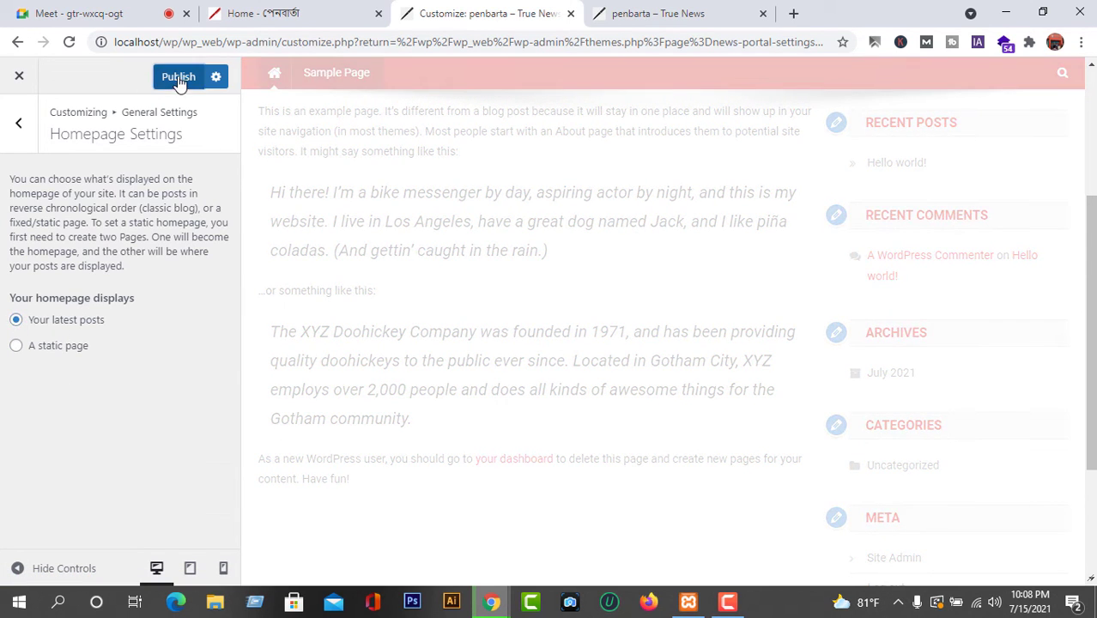
pyautogui.click(179, 77)
pyautogui.click(652, 12)
pyautogui.click(484, 12)
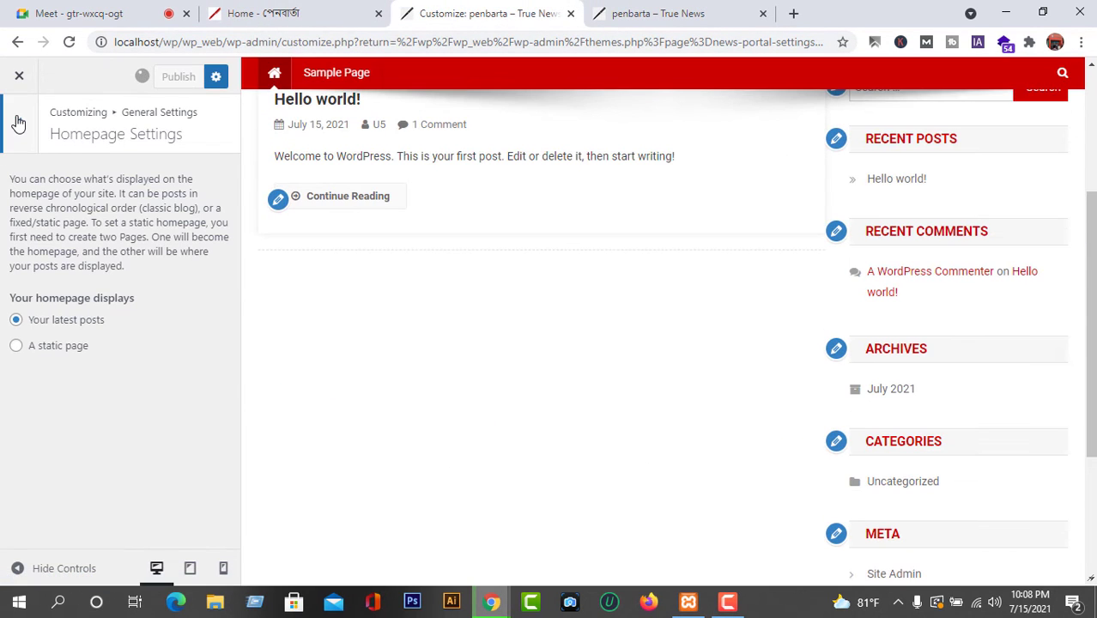
# Change the Site Layout to Boxed Layout in the Website Layout settings and publish the changes
pyautogui.click(19, 123)
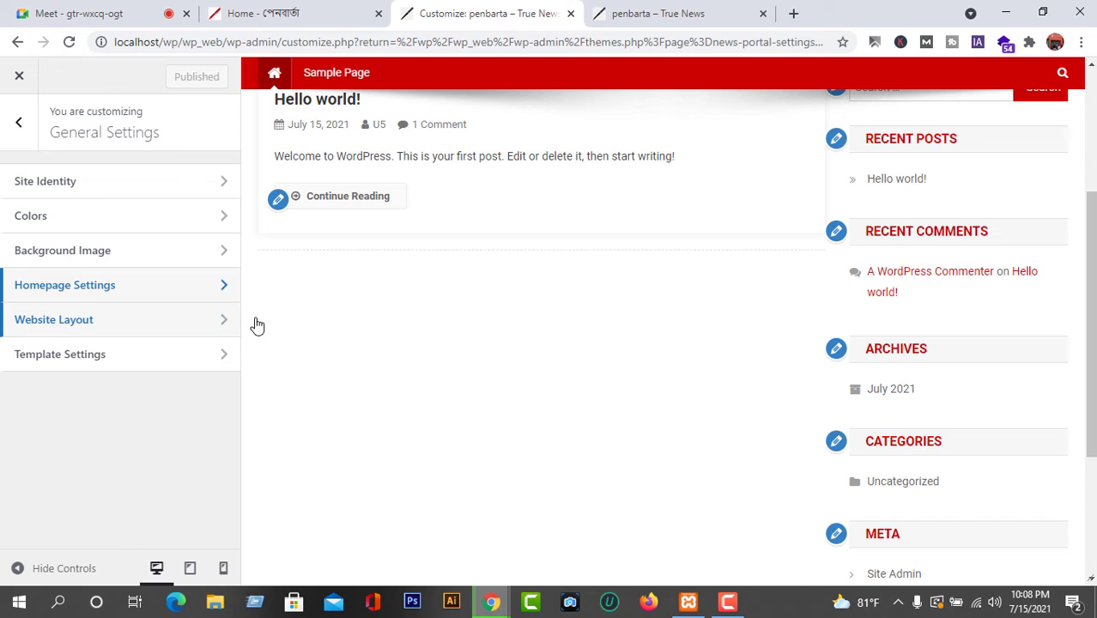
pyautogui.click(176, 326)
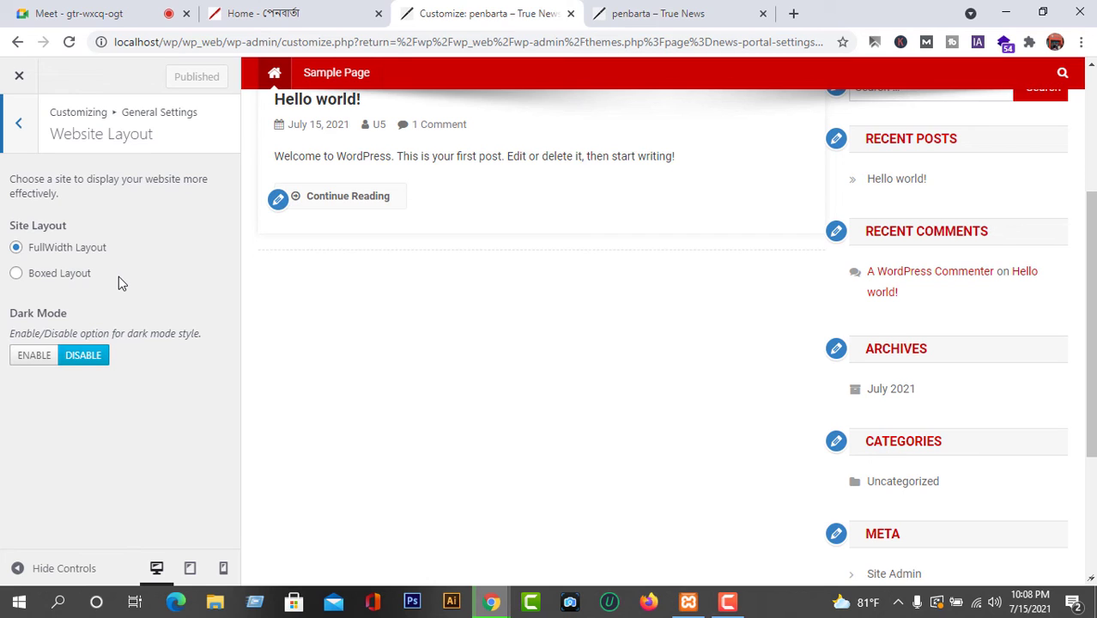
pyautogui.click(640, 14)
pyautogui.click(436, 12)
pyautogui.click(16, 272)
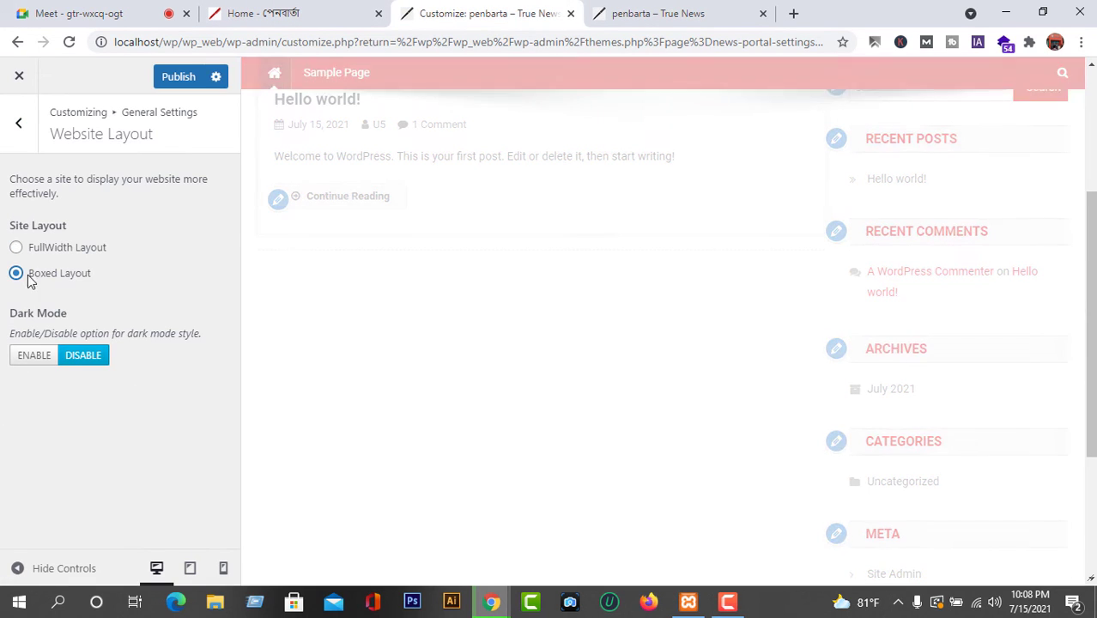
pyautogui.click(179, 82)
# Reload the local site's front page and examine how the boxed layout looks down the page
pyautogui.click(649, 12)
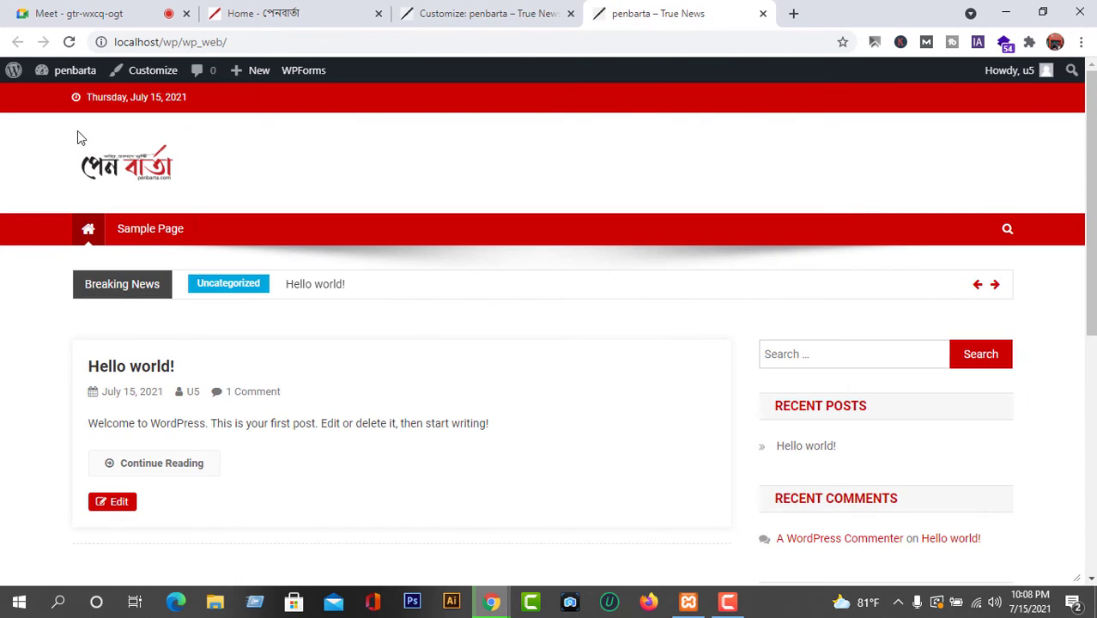
pyautogui.click(69, 41)
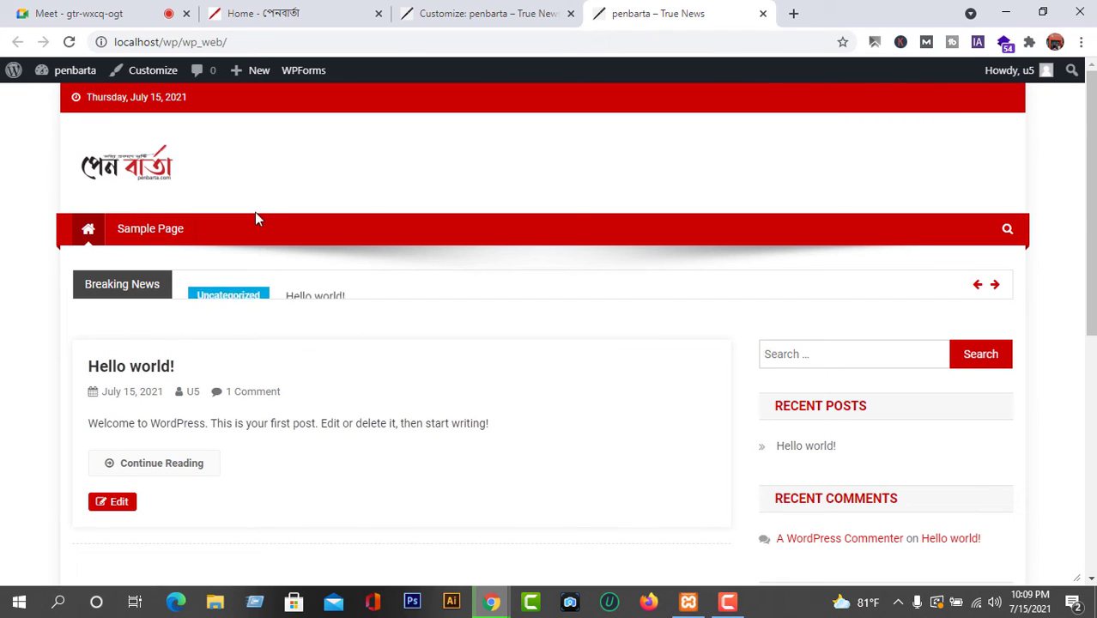
pyautogui.scroll(-2, 1021, 183)
pyautogui.scroll(2, 1034, 184)
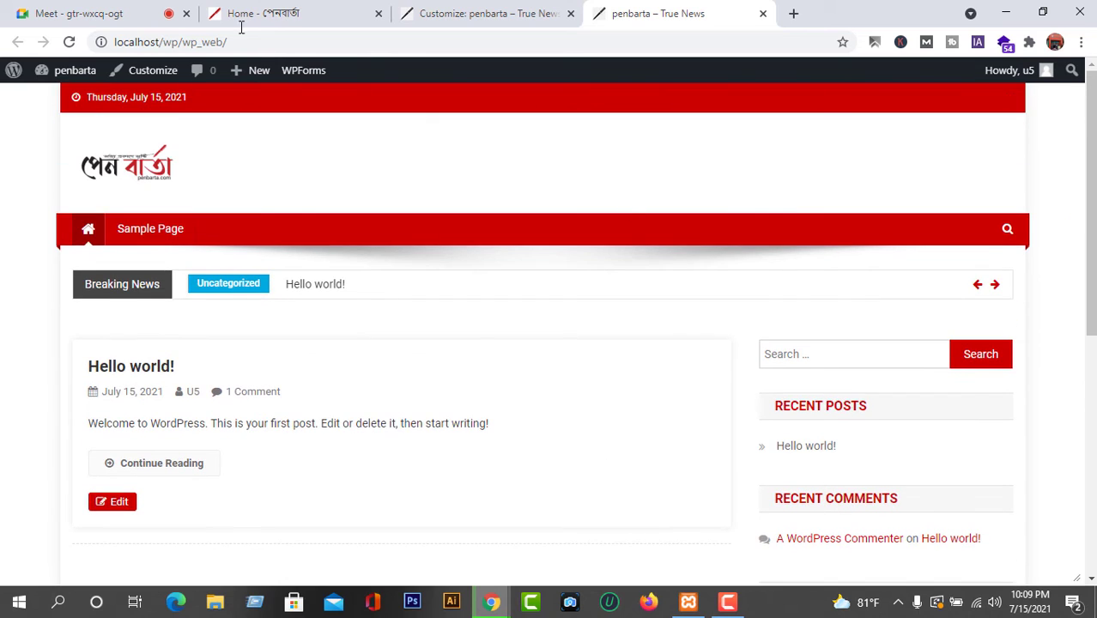
# Enable Dark Mode in the Customizer's Website Layout settings and publish the changes
pyautogui.click(506, 8)
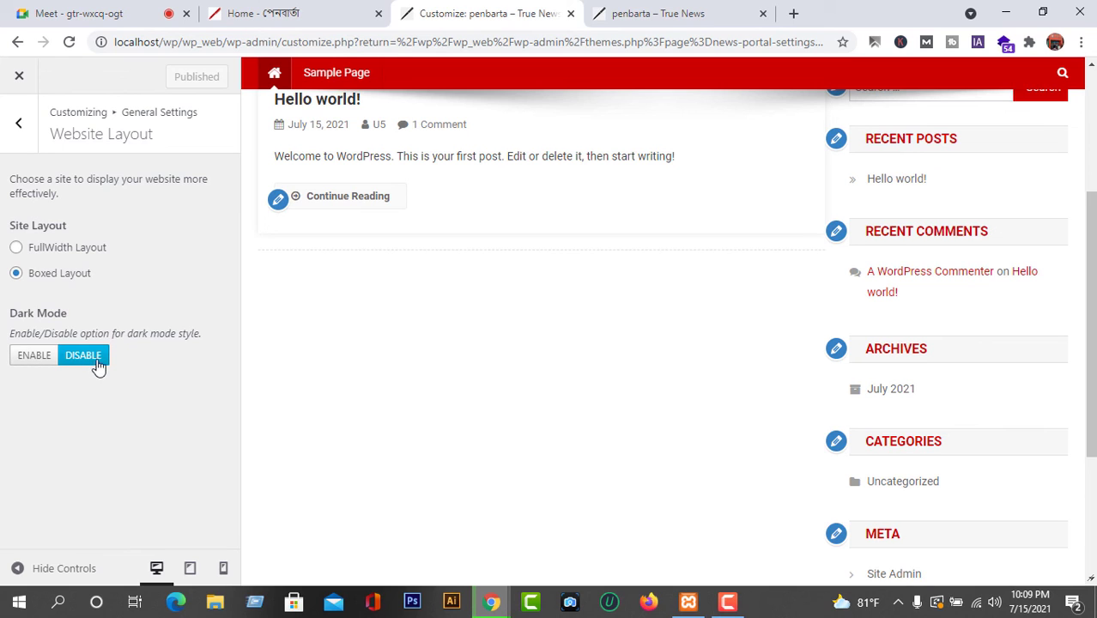
pyautogui.click(30, 363)
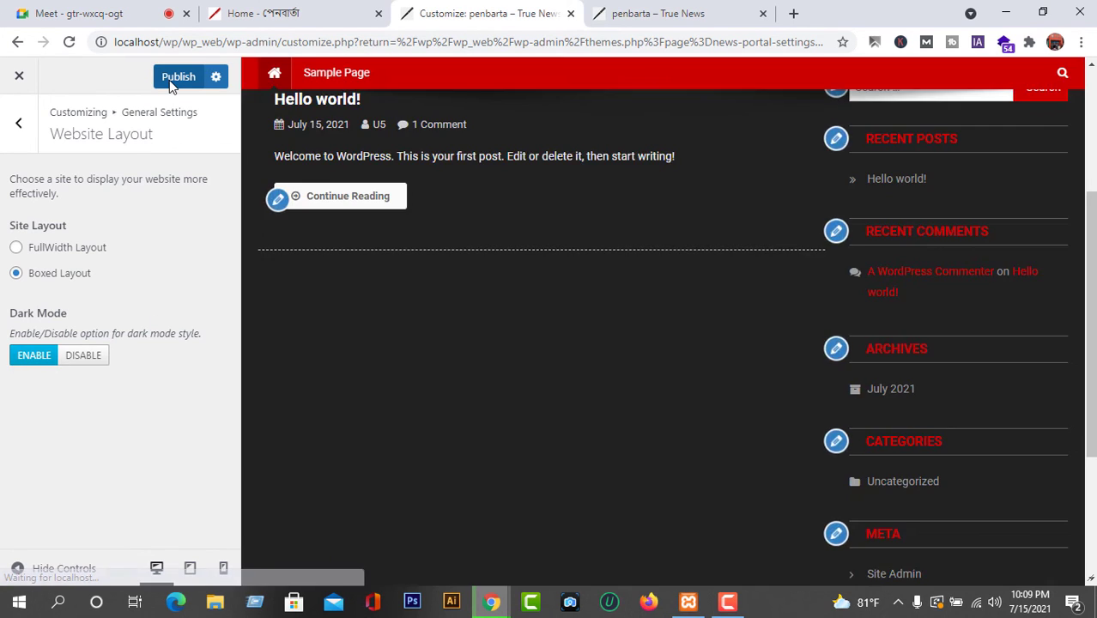
pyautogui.click(176, 79)
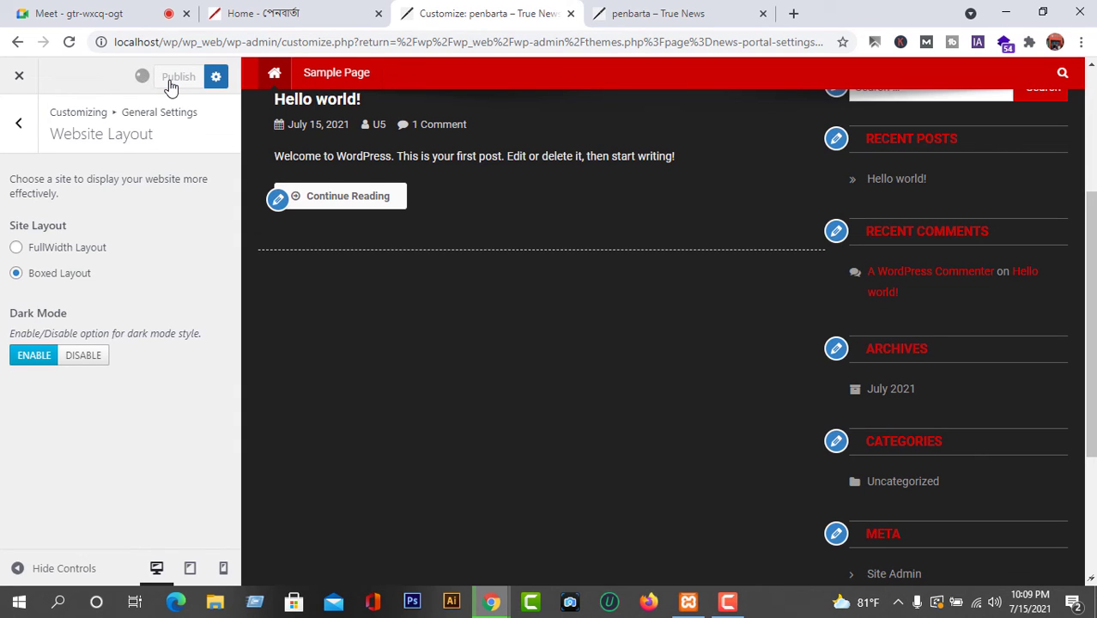
# Reload the local site's front page and examine how dark mode looks down the page
pyautogui.click(665, 12)
pyautogui.click(71, 43)
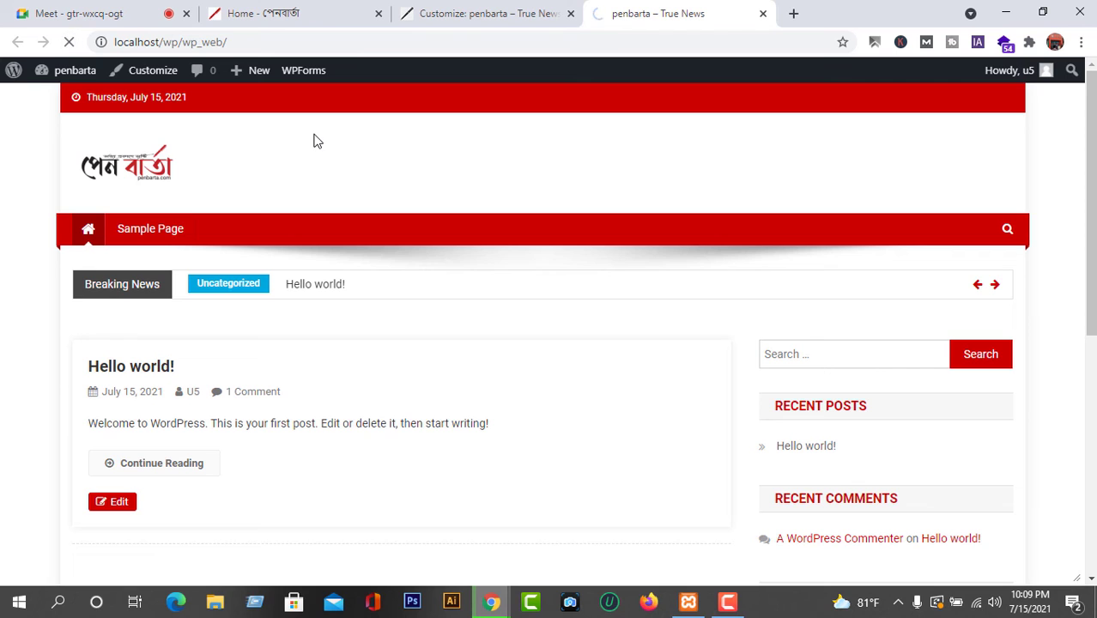
pyautogui.scroll(-4, 469, 341)
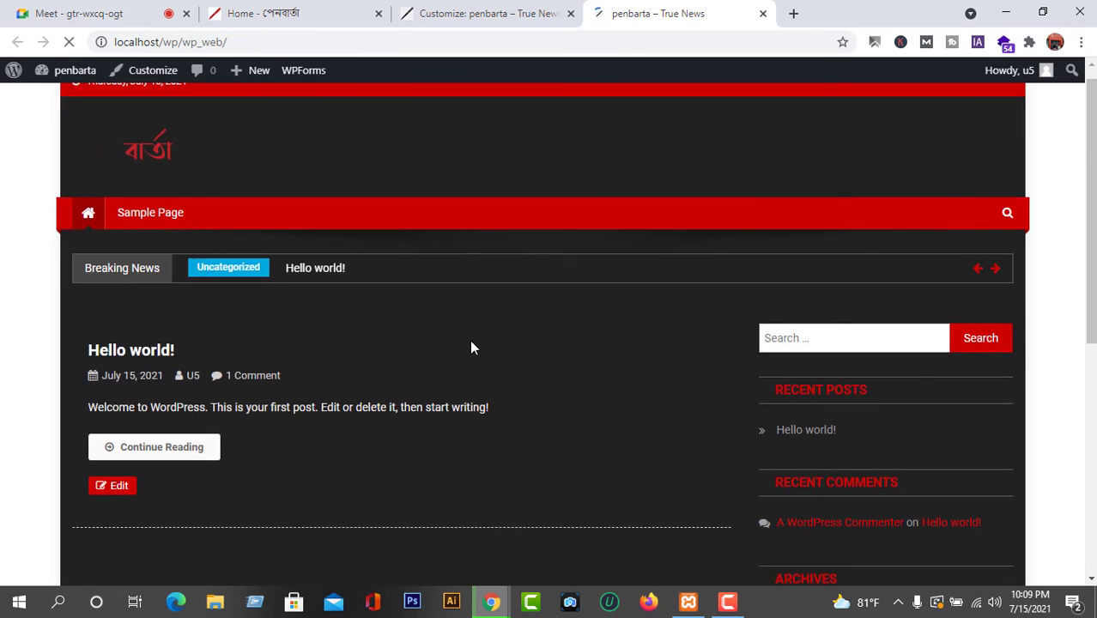
pyautogui.scroll(-2, 459, 343)
pyautogui.scroll(6, 445, 342)
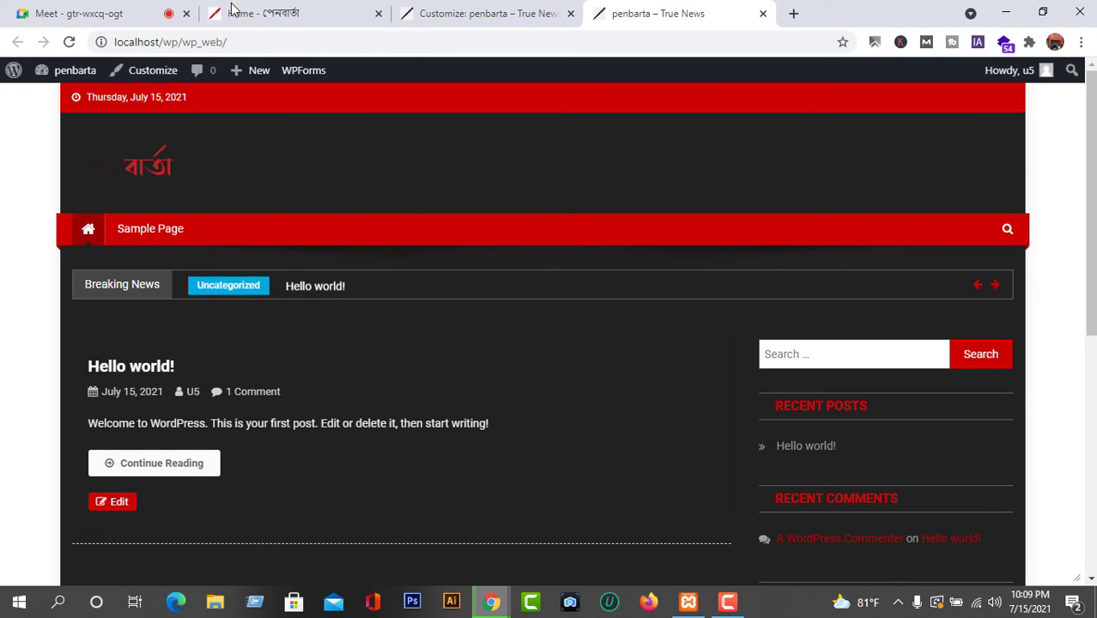
# Compare the live penbarta.com homepage with the local site's dark front page
pyautogui.click(274, 13)
pyautogui.scroll(-3, 332, 219)
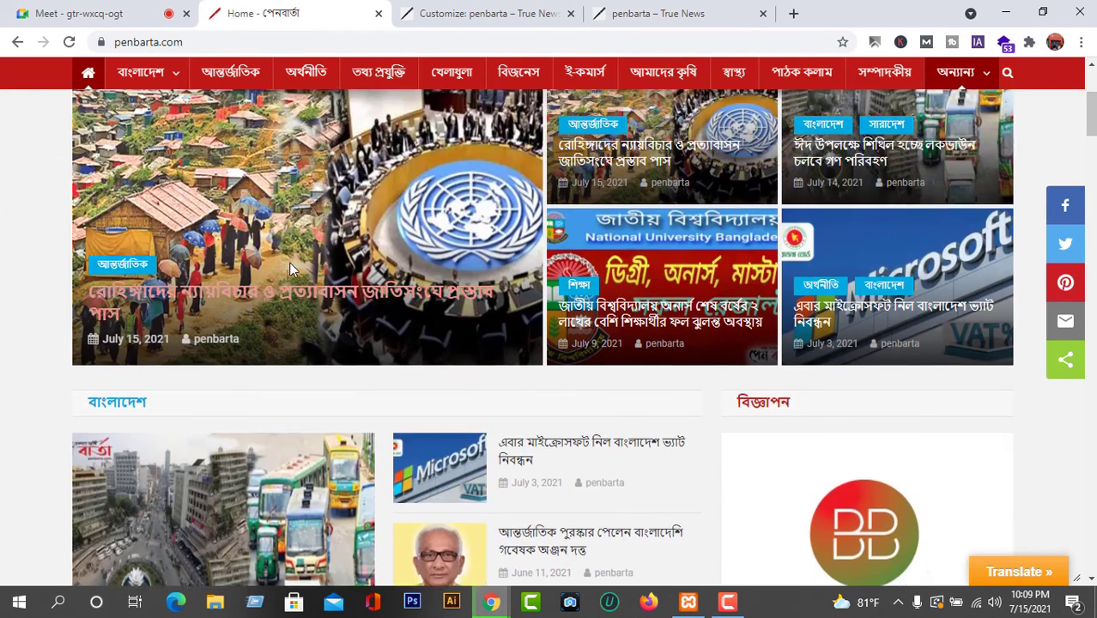
pyautogui.scroll(3, 288, 262)
pyautogui.click(657, 12)
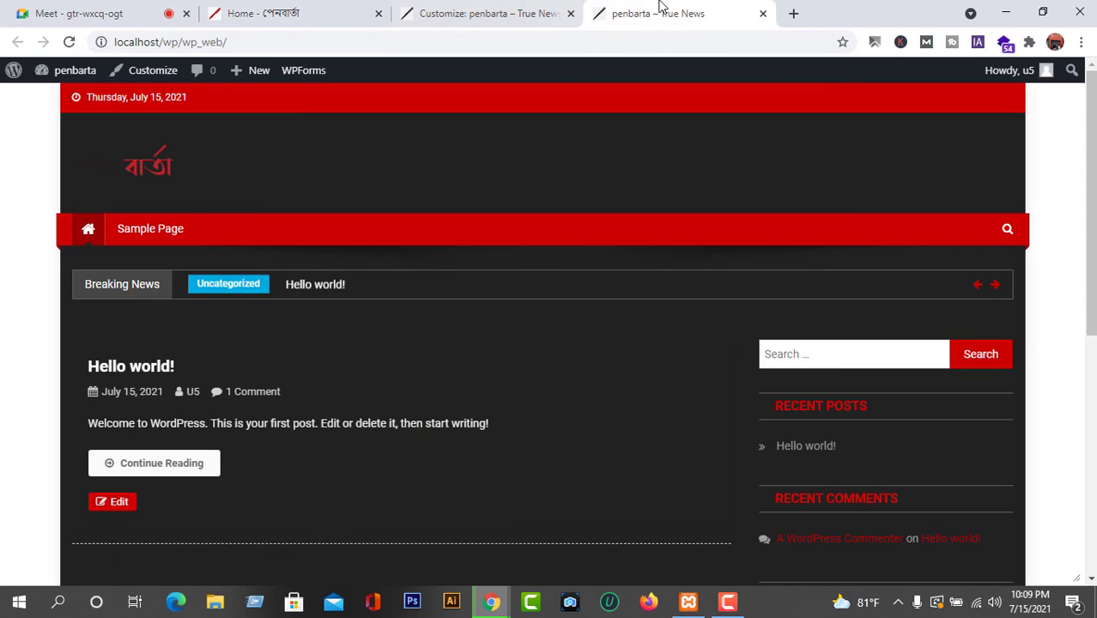
# Set the Site Layout to FullWidth Layout, disable Dark Mode in the Customizer's Website Layout settings, and publish the changes
pyautogui.click(478, 11)
pyautogui.click(17, 247)
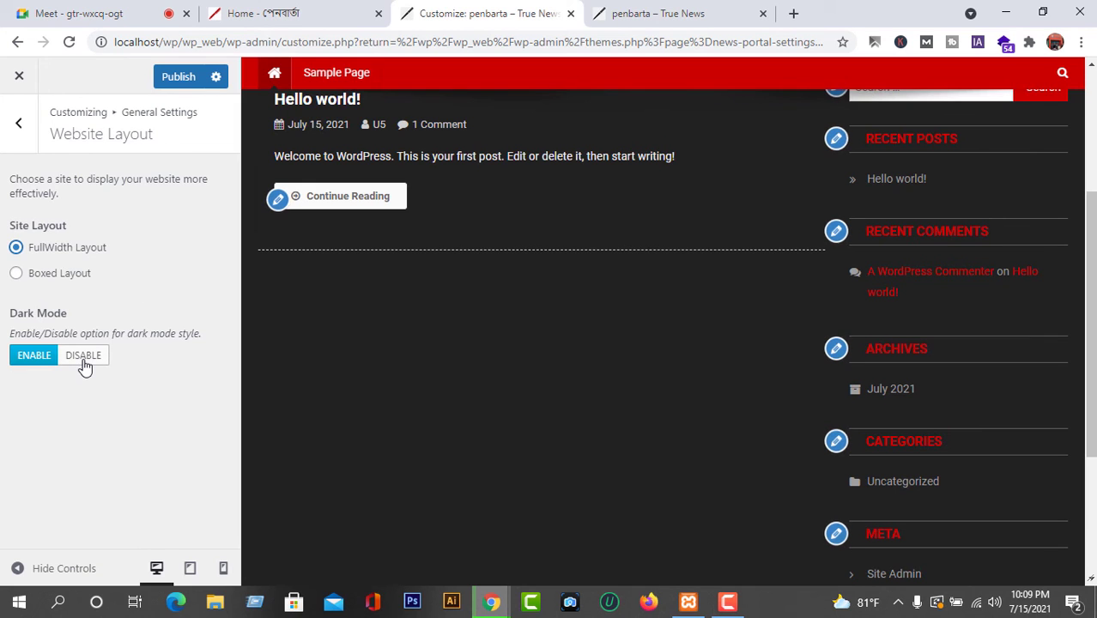
pyautogui.click(83, 361)
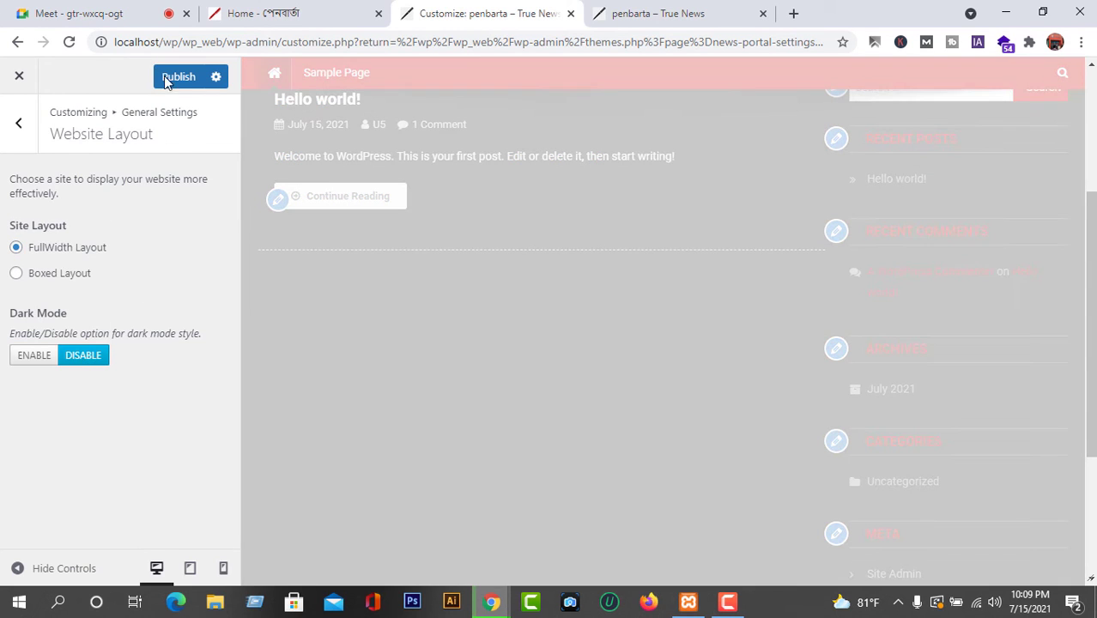
pyautogui.click(170, 78)
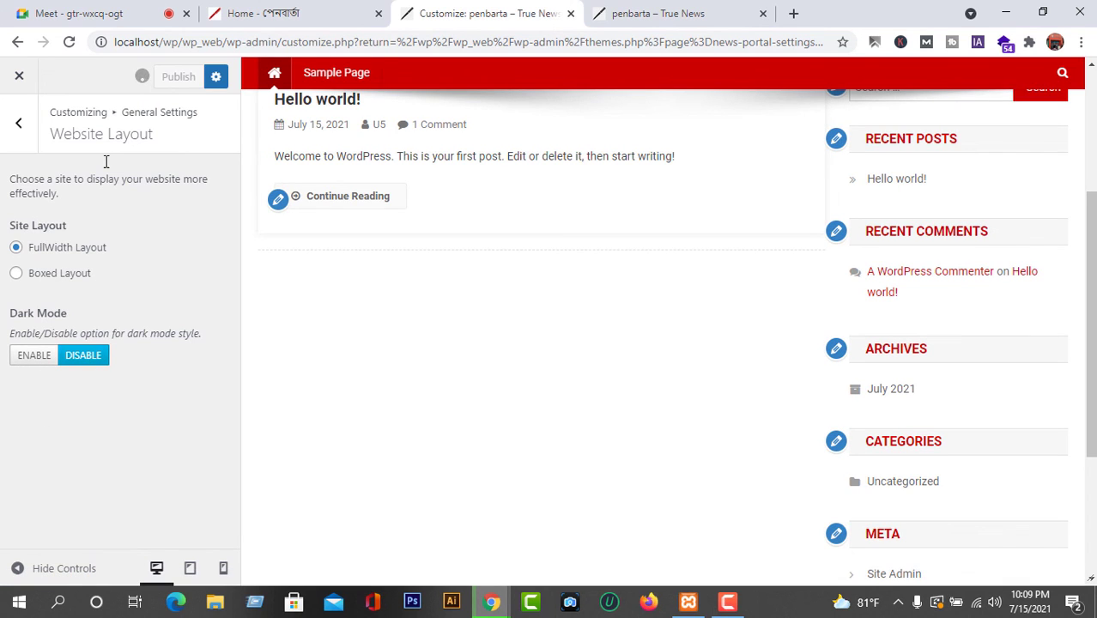
# Open the Home Page Template option in Template Settings and review the section layout of the live penbarta.com homepage for reference
pyautogui.click(7, 135)
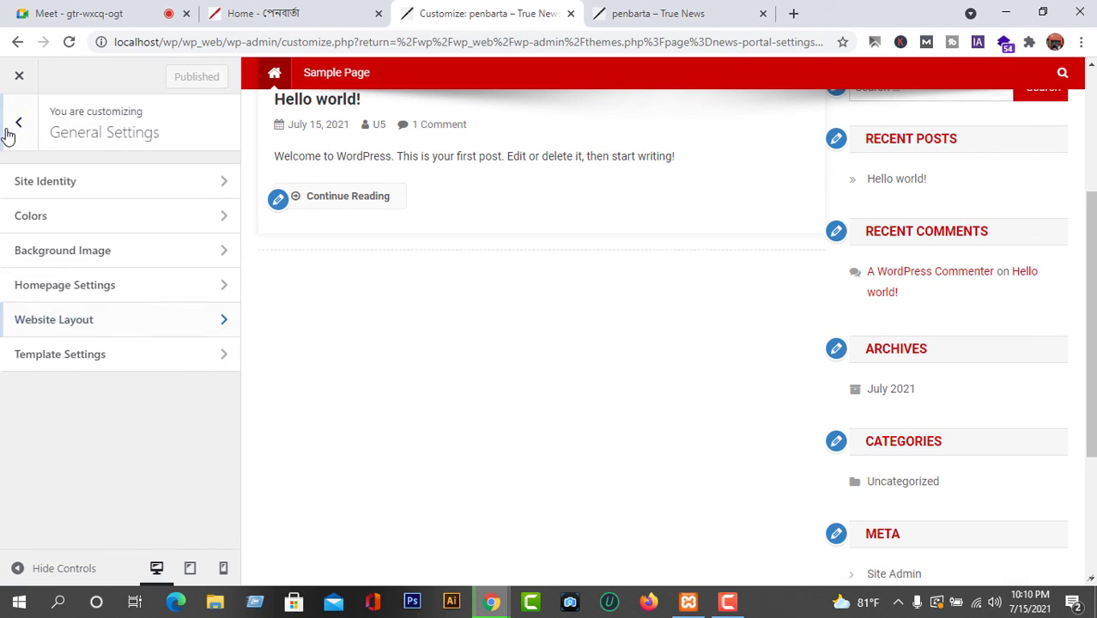
pyautogui.click(136, 361)
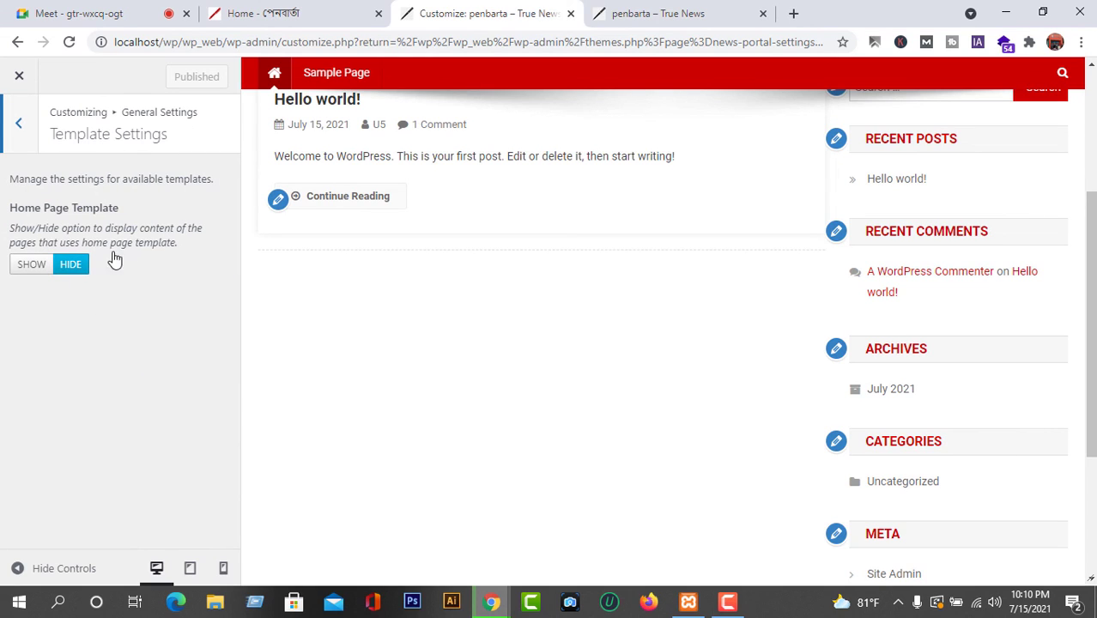
pyautogui.click(283, 13)
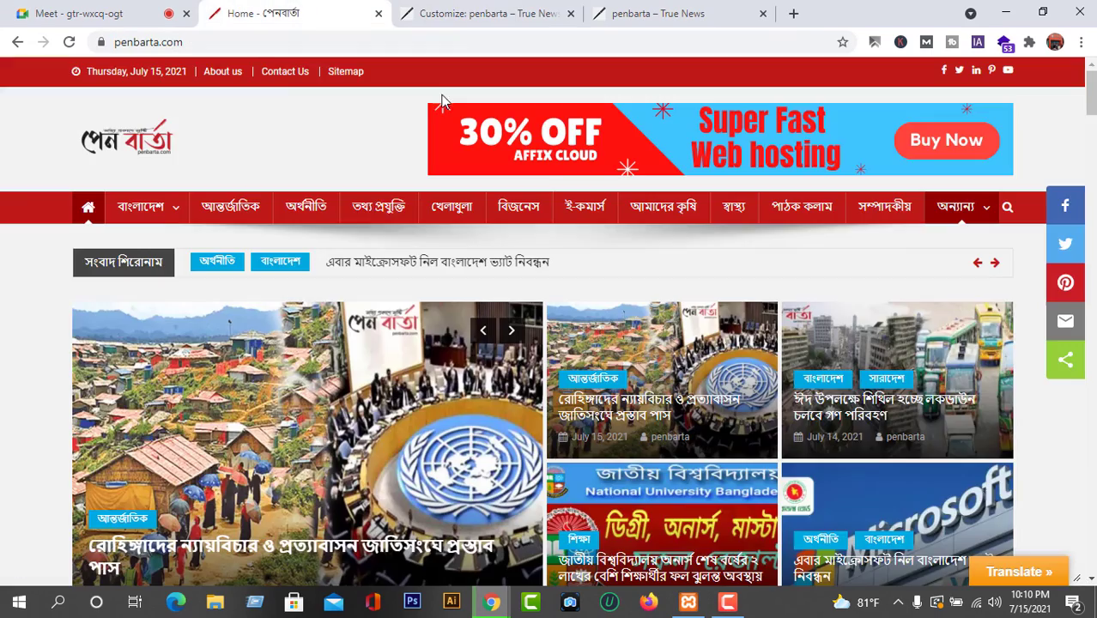
pyautogui.scroll(-14, 923, 351)
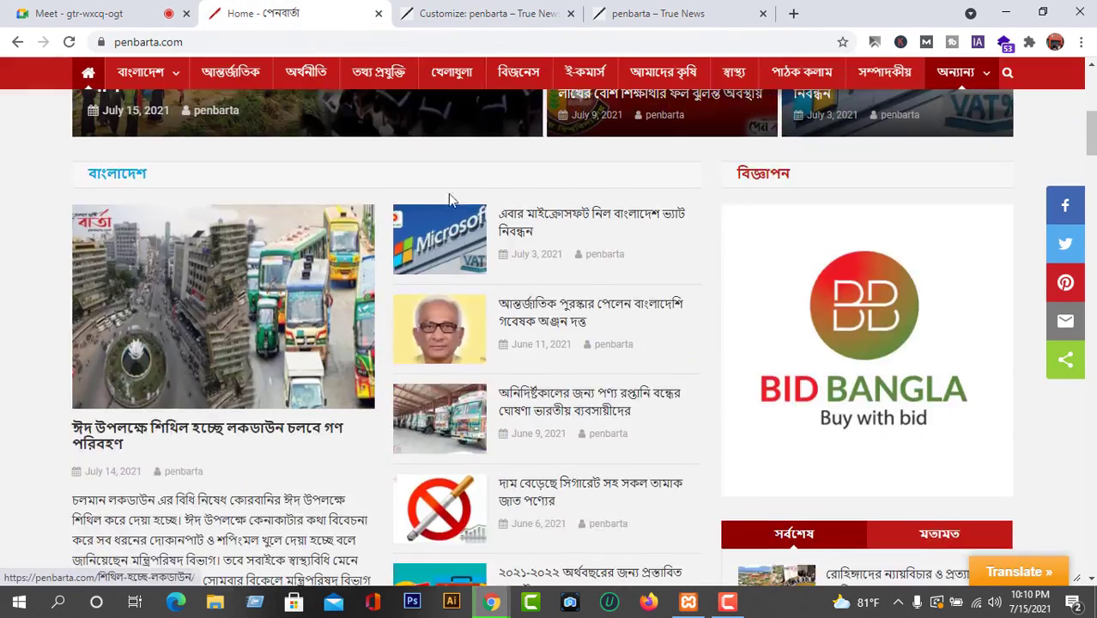
pyautogui.scroll(-4, 473, 265)
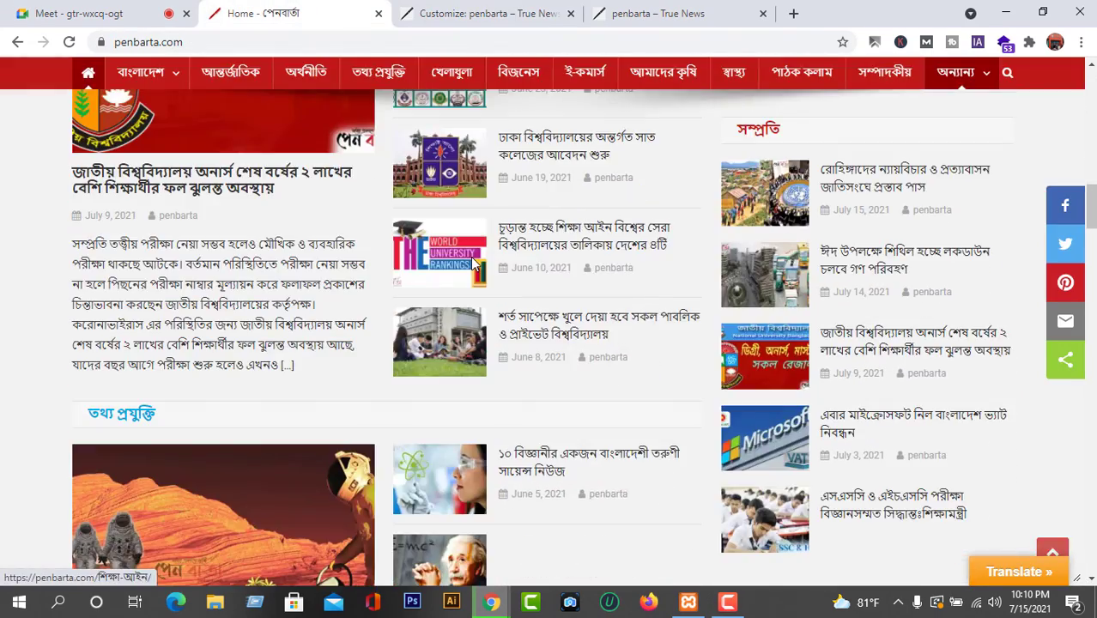
pyautogui.scroll(-3, 473, 264)
pyautogui.scroll(1, 558, 172)
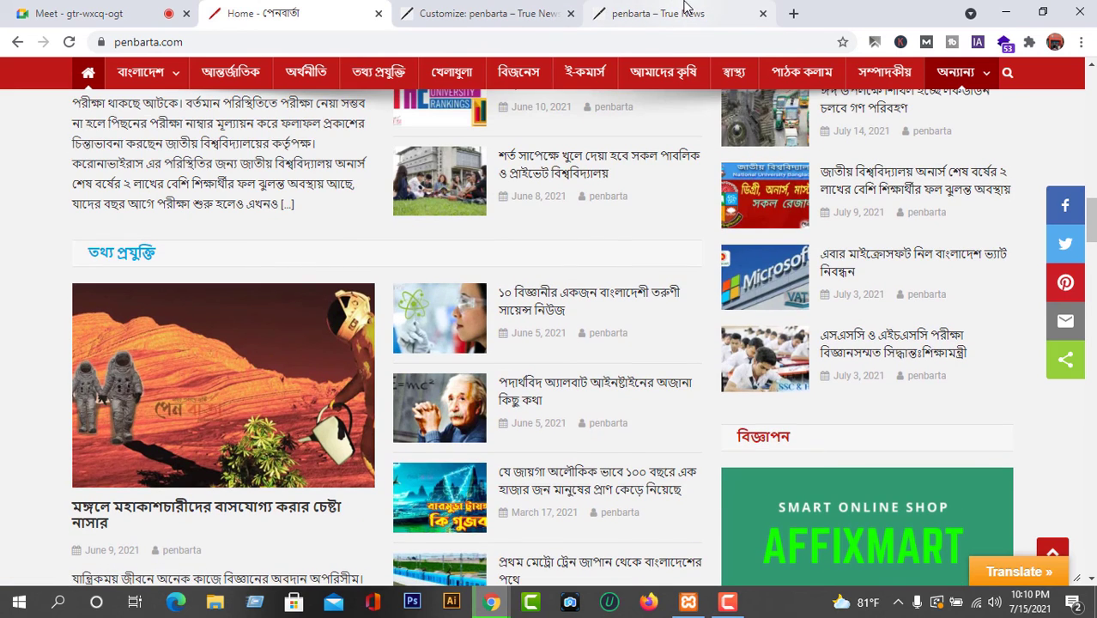
# Reload the local site's front page to check the full-width layout without dark mode
pyautogui.click(685, 11)
pyautogui.click(515, 10)
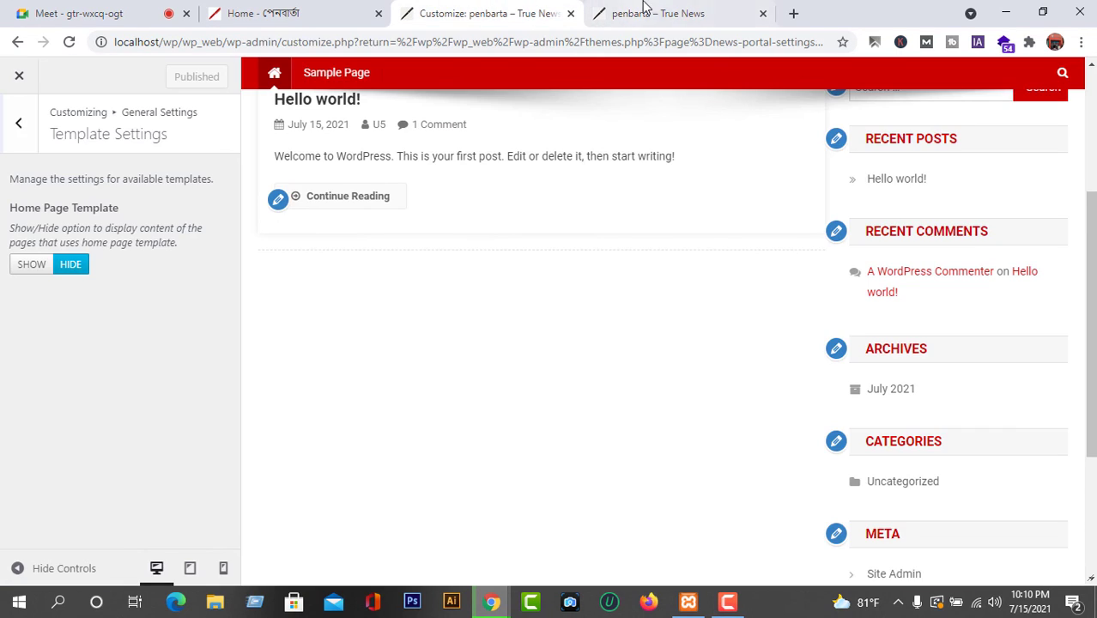
pyautogui.click(666, 10)
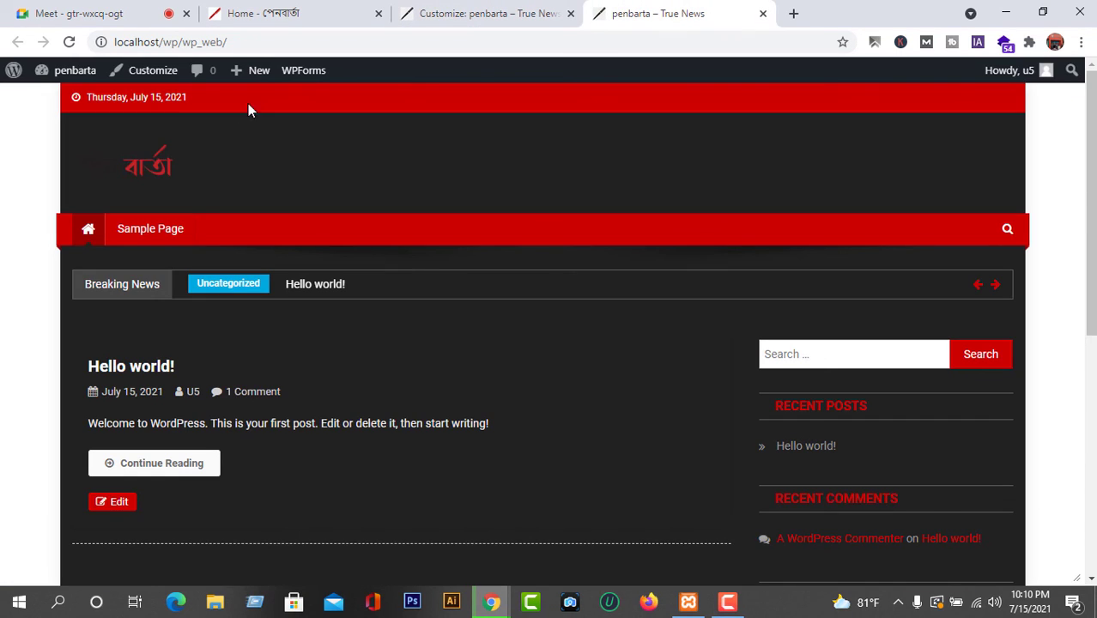
pyautogui.click(71, 42)
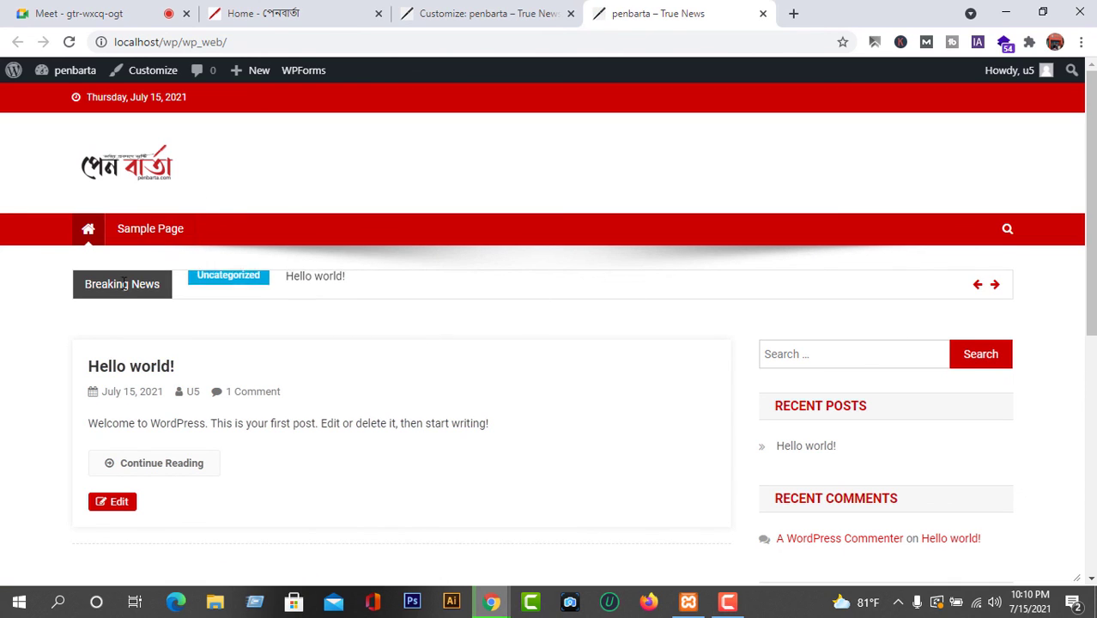
# Leave the Customizer's Template Settings, look over the main settings sections, and reopen General Settings
pyautogui.click(484, 13)
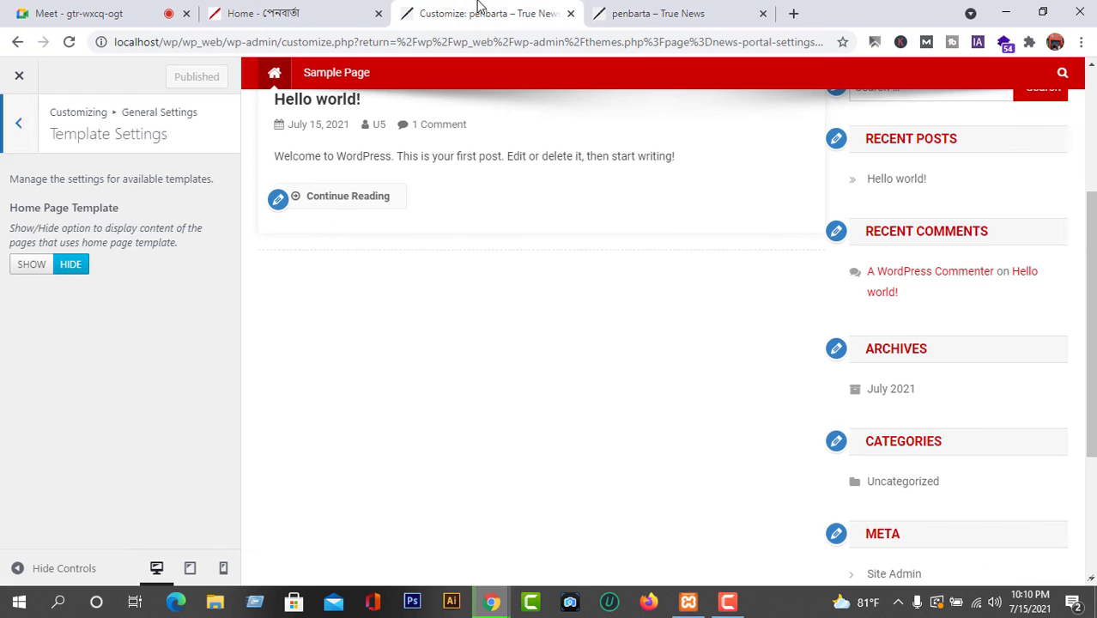
pyautogui.click(22, 125)
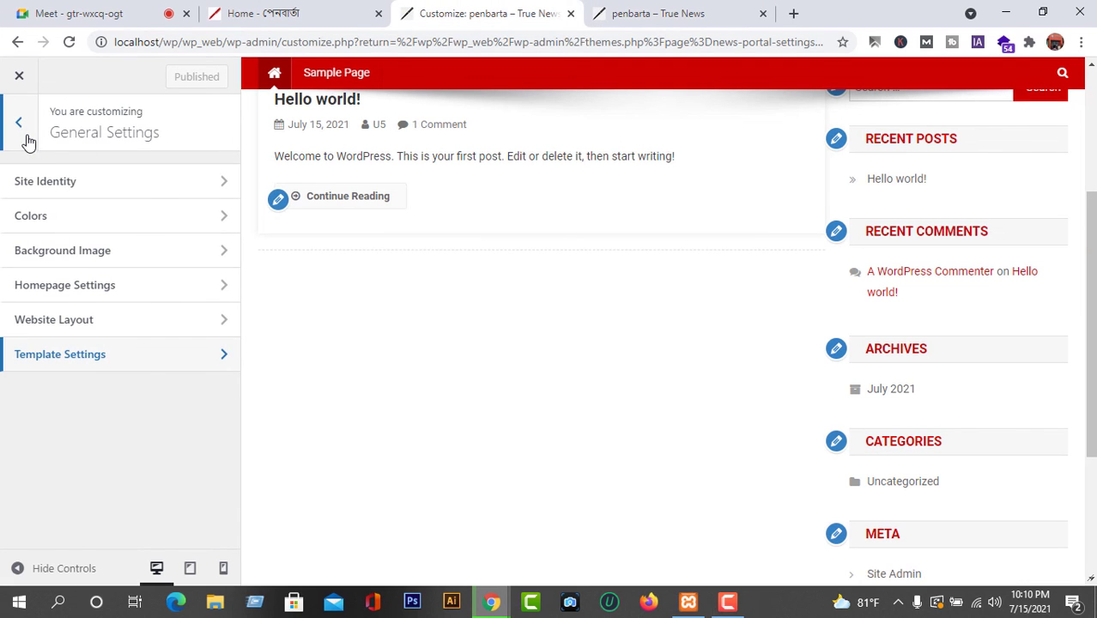
pyautogui.click(21, 125)
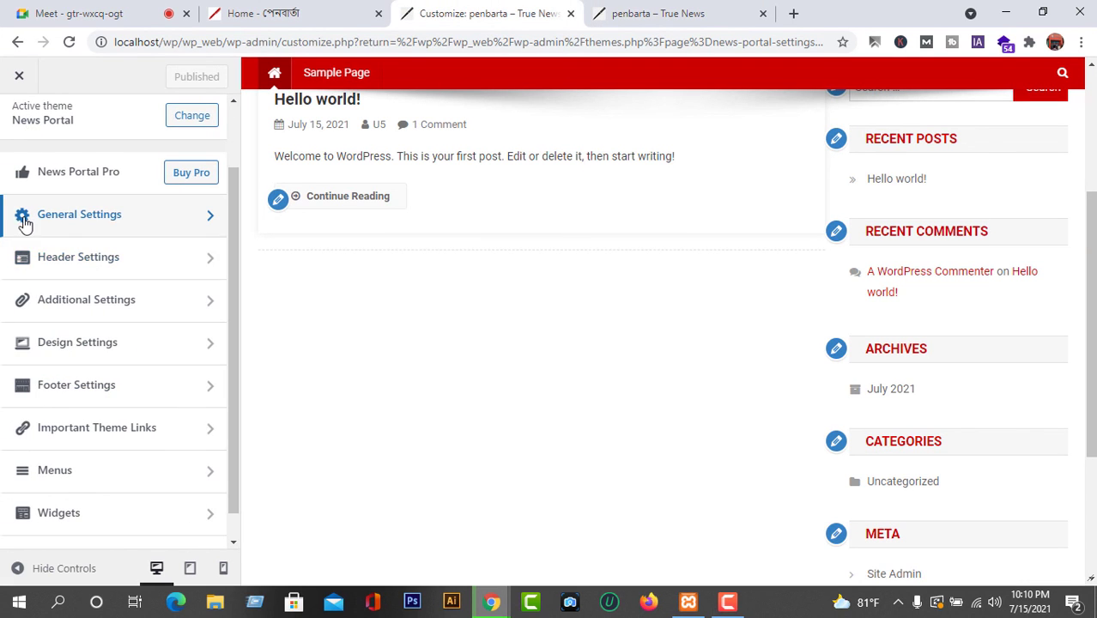
pyautogui.click(144, 223)
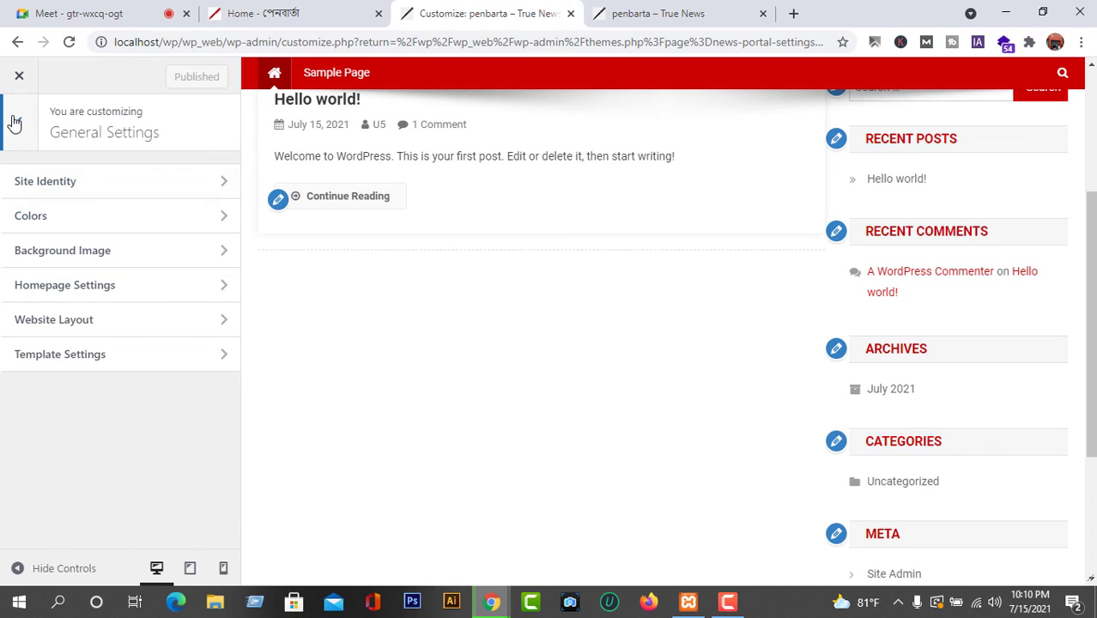